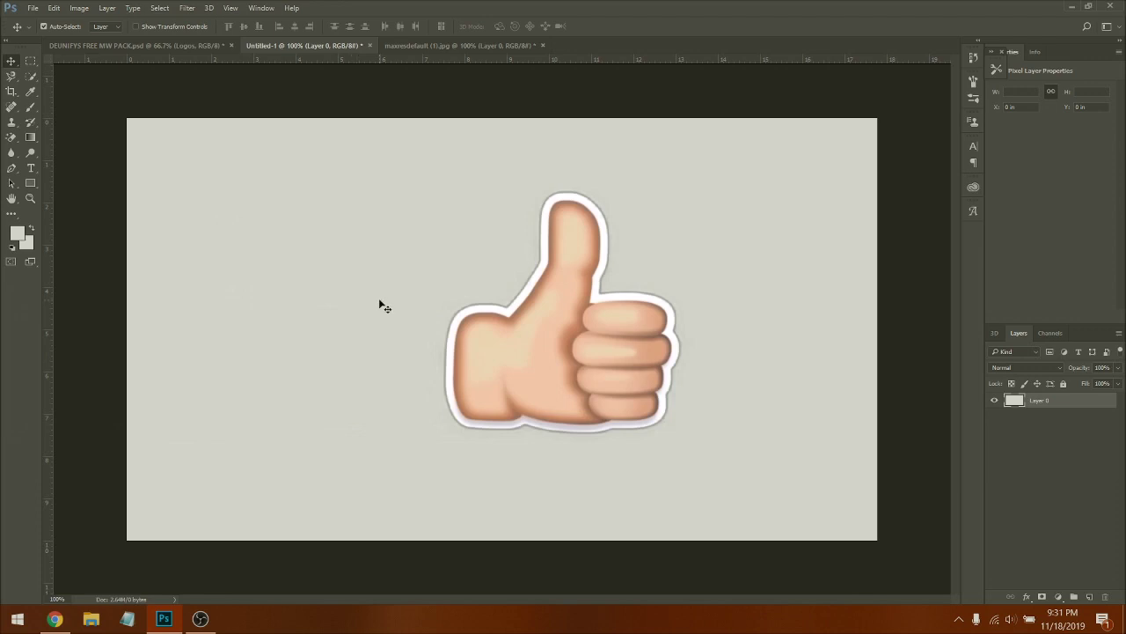
- Switch to the DEUNIFYS FREE MW PACK.psd document
left_click(139, 42)
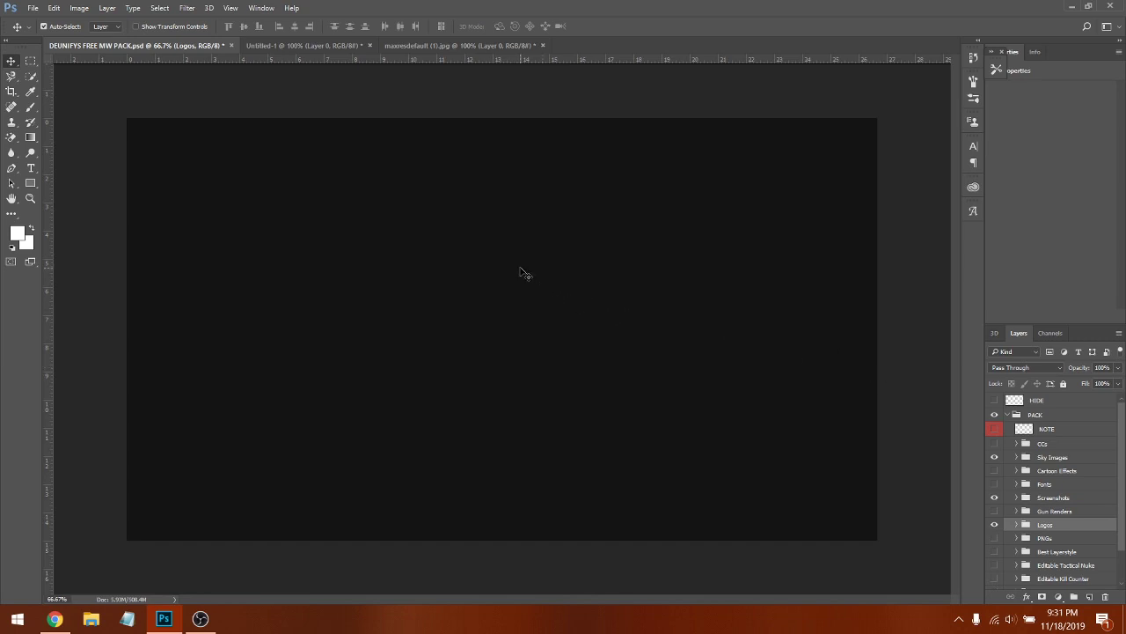
- Look through the Untitled-1 and maxresdefault (1).jpg tabs, then return to the MW pack
left_click(271, 43)
left_click(432, 46)
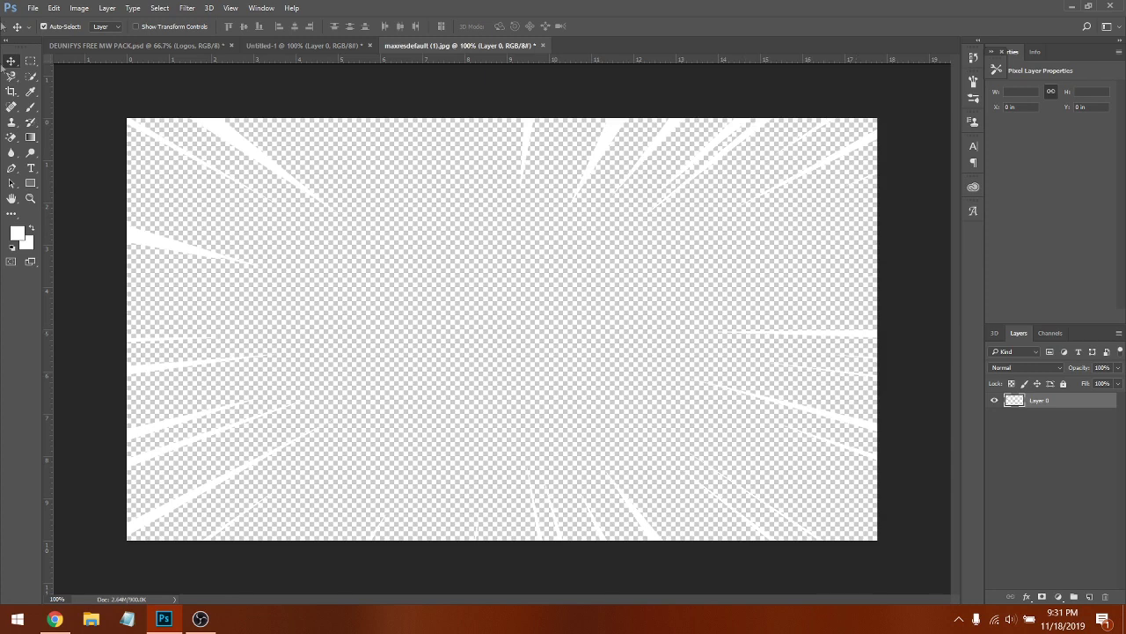
left_click(290, 53)
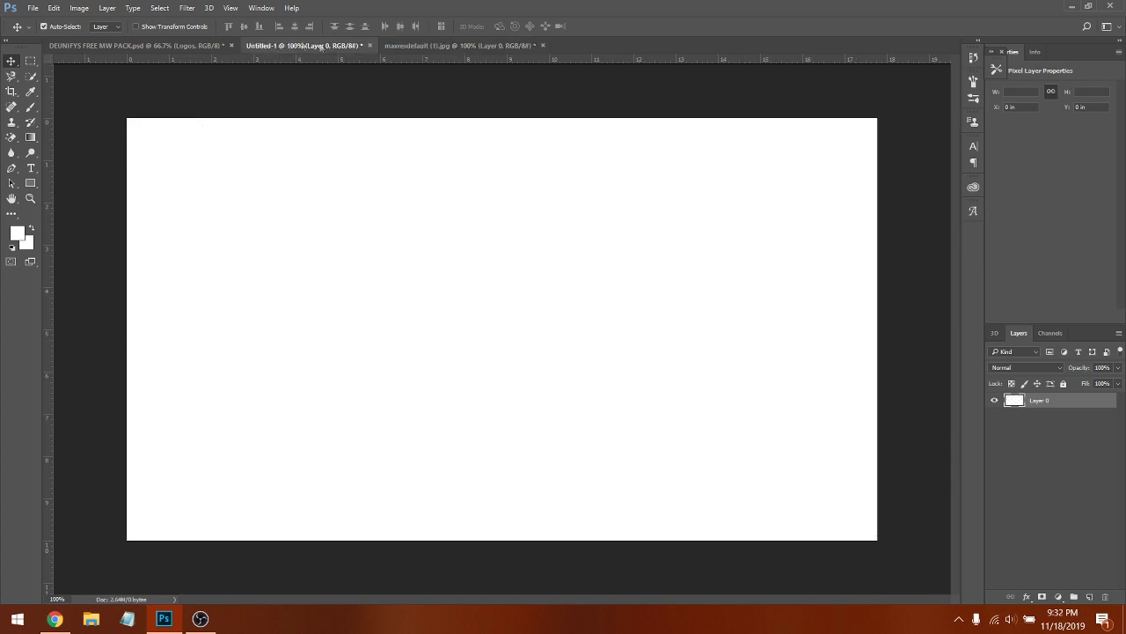
left_click(172, 43)
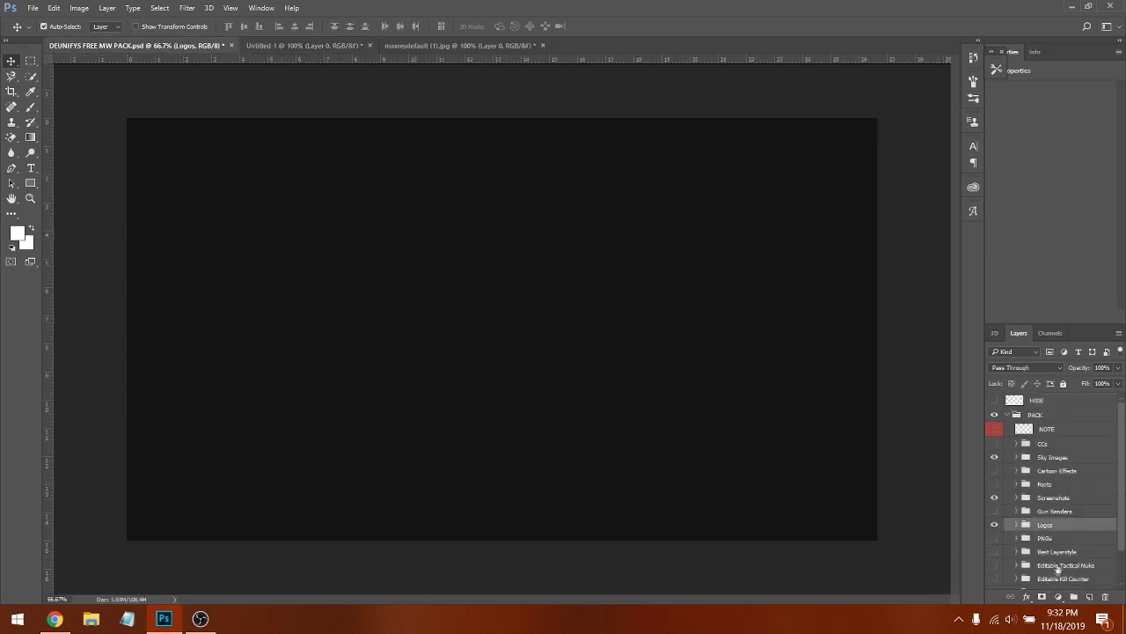
- Expand the Screenshots group and turn on the St. Petrogrand layer's visibility
scroll(1053, 549, "down", 1)
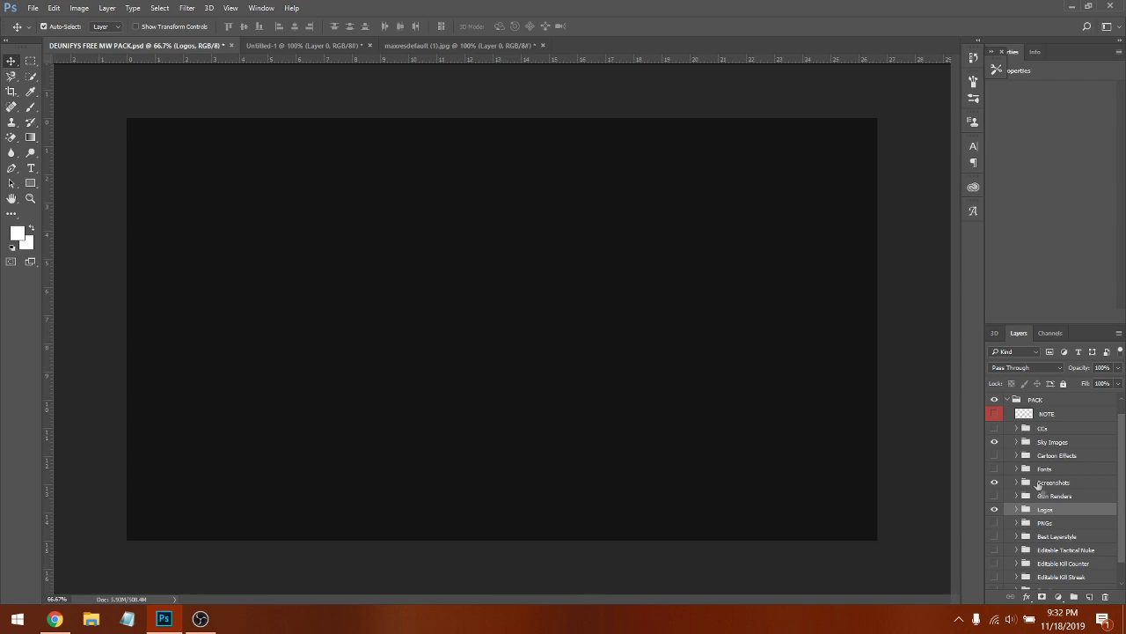
left_click(1014, 486)
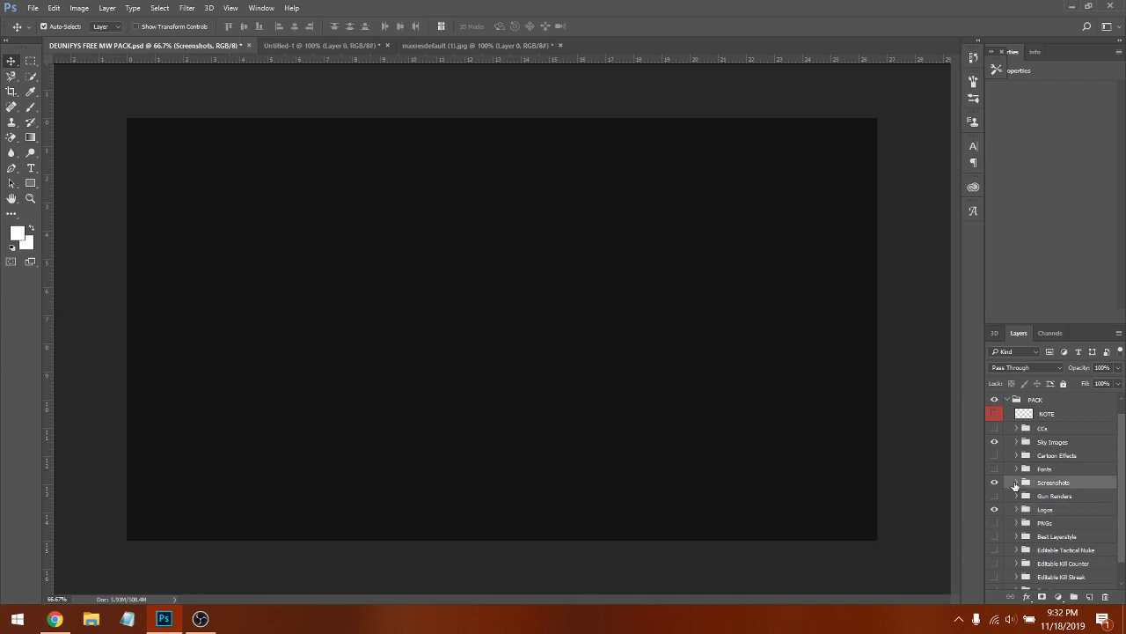
left_click(1016, 483)
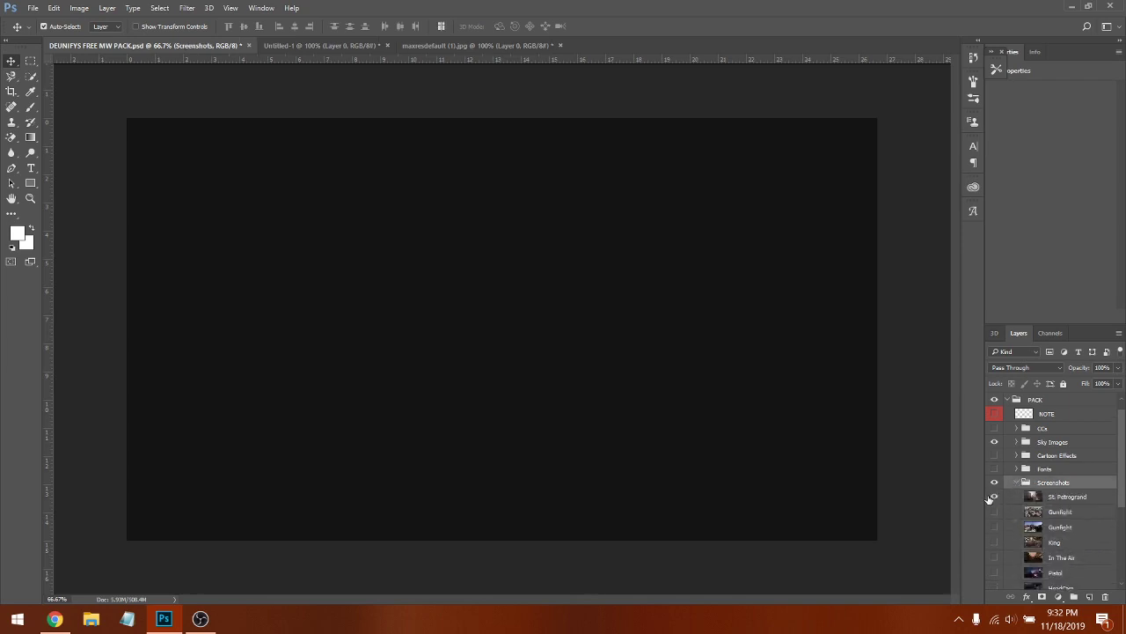
left_click(993, 497)
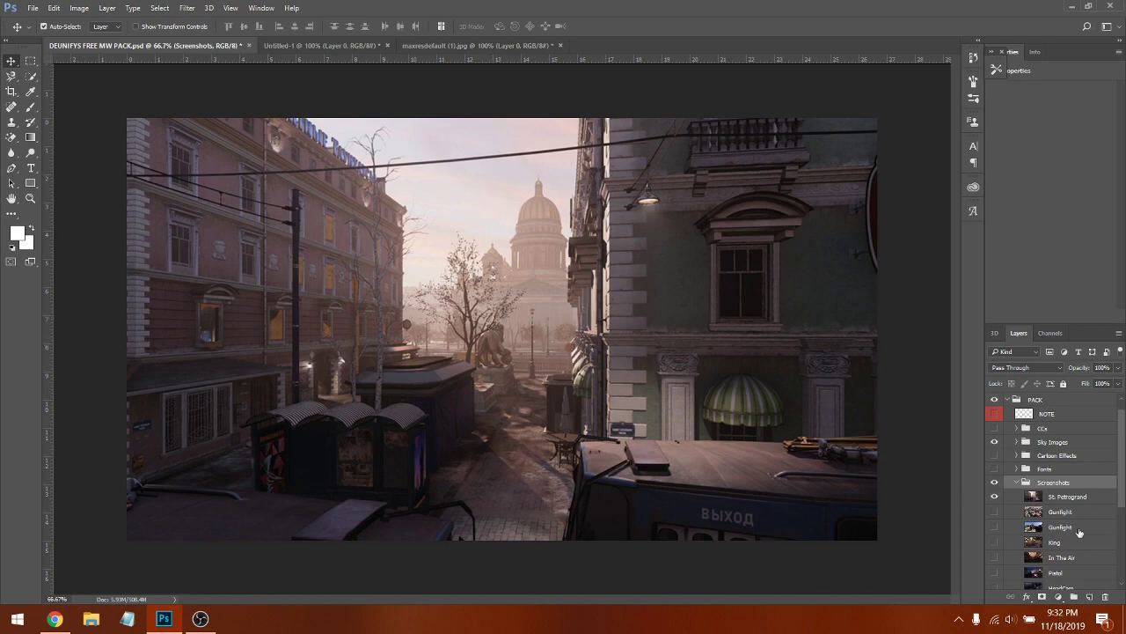
- Copy the St. Petrogrand layer into Untitled-1 and free-transform it to fill the whole canvas
left_click_drag(1031, 497, 436, 288)
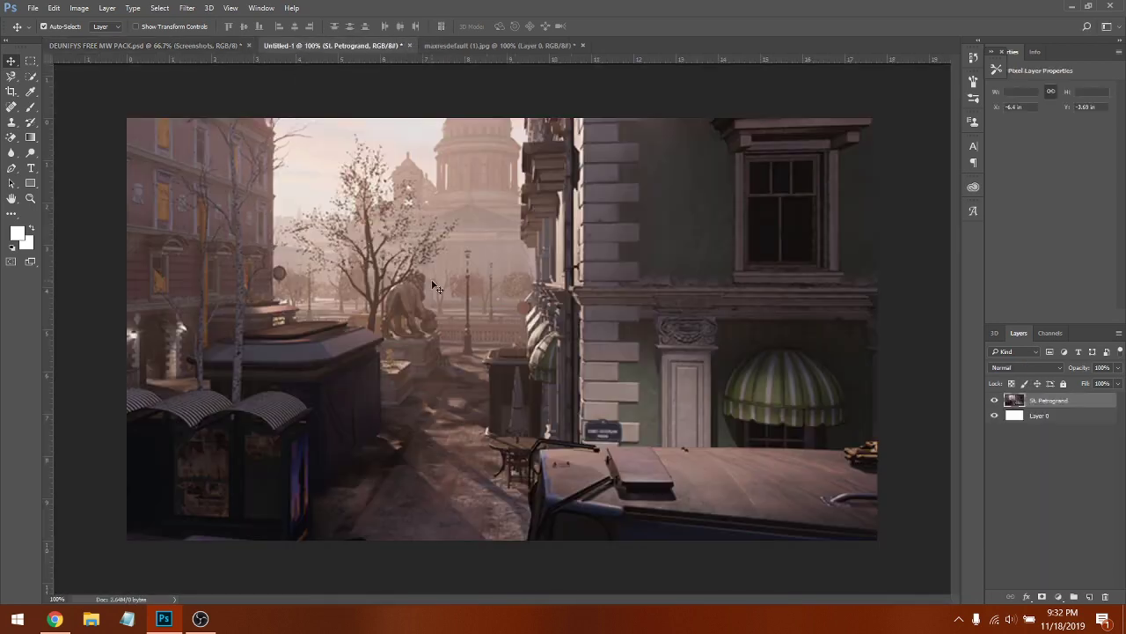
left_click(59, 9)
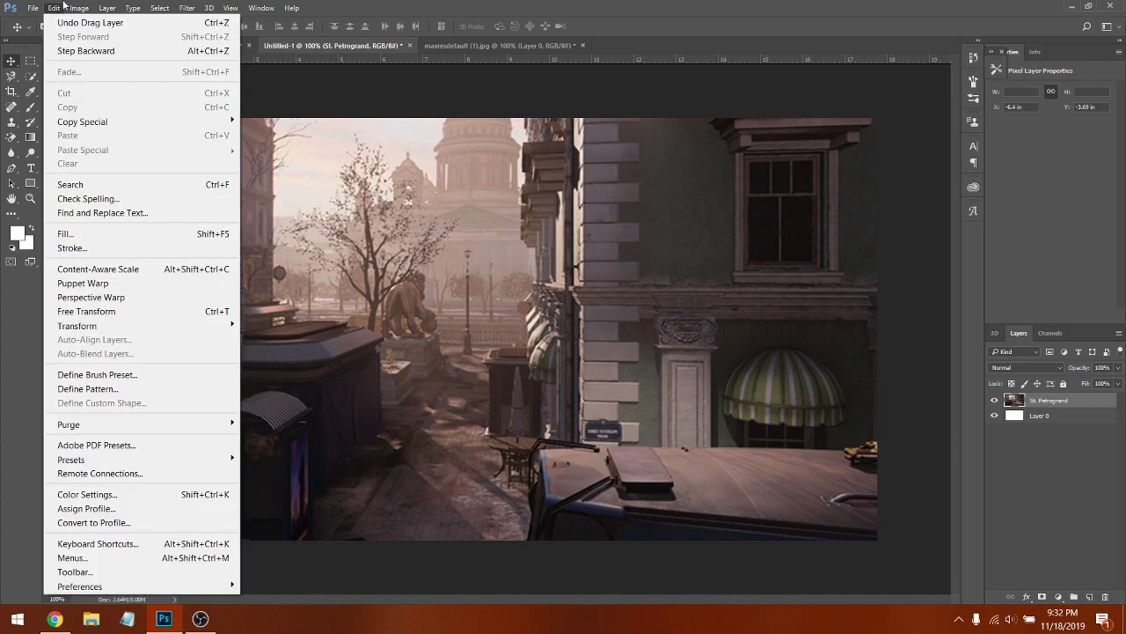
left_click(123, 312)
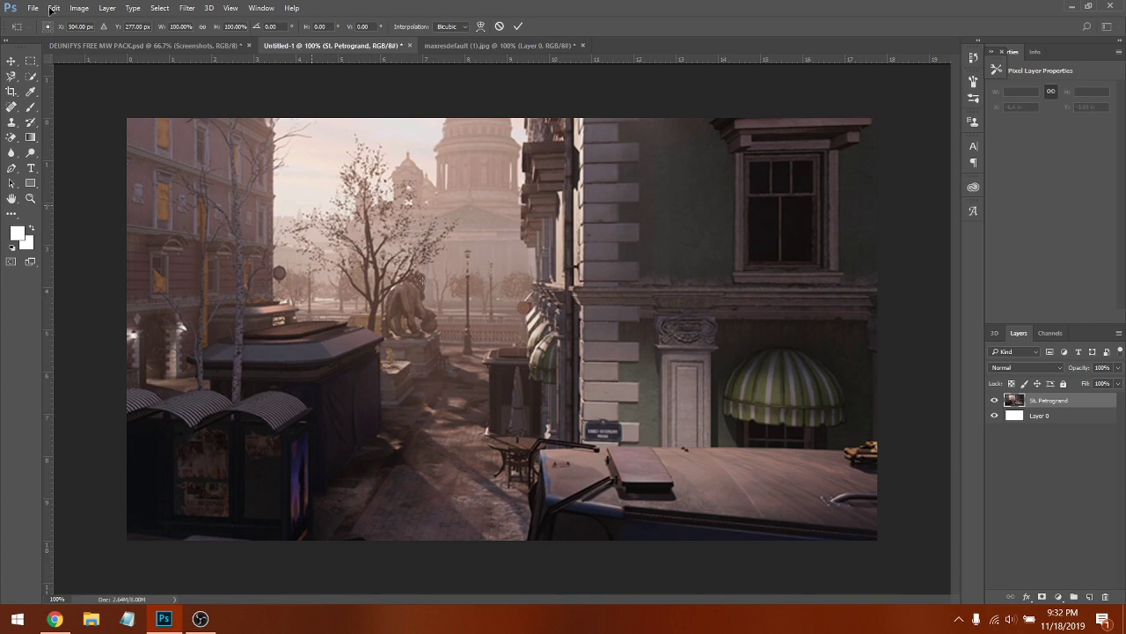
left_click_drag(571, 233, 248, 187)
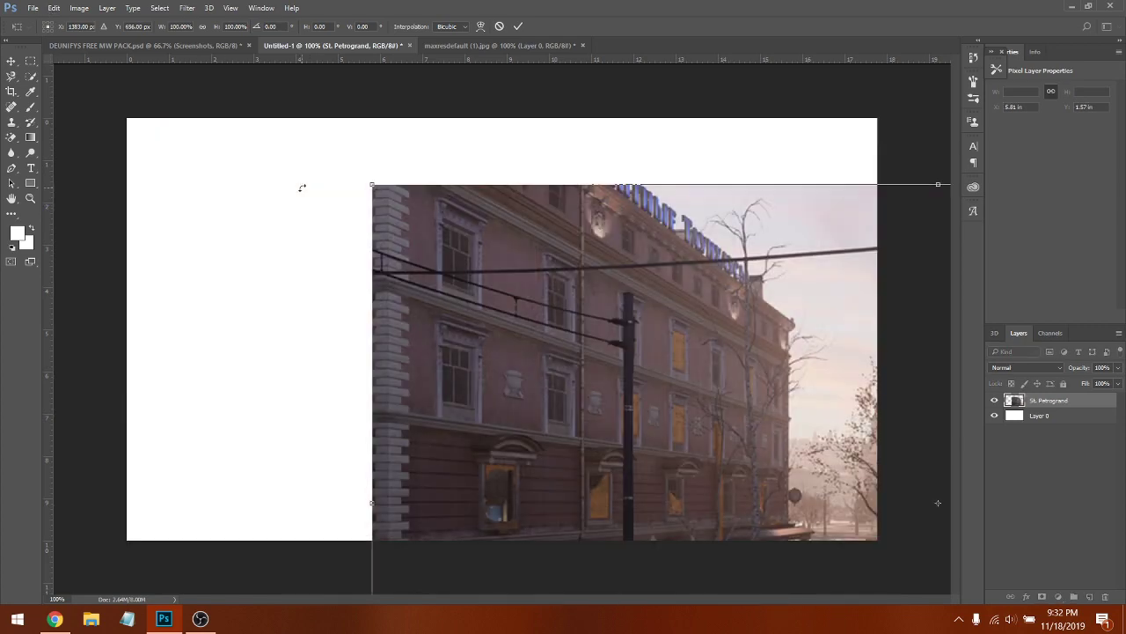
left_click_drag(375, 186, 807, 385)
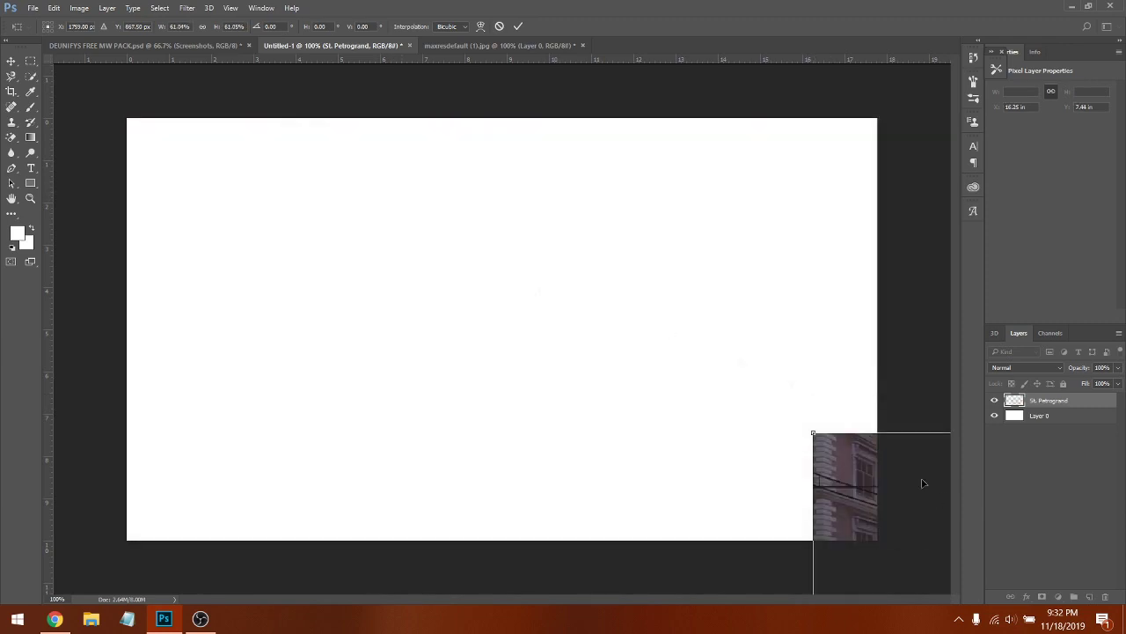
left_click_drag(380, 269, 176, 151)
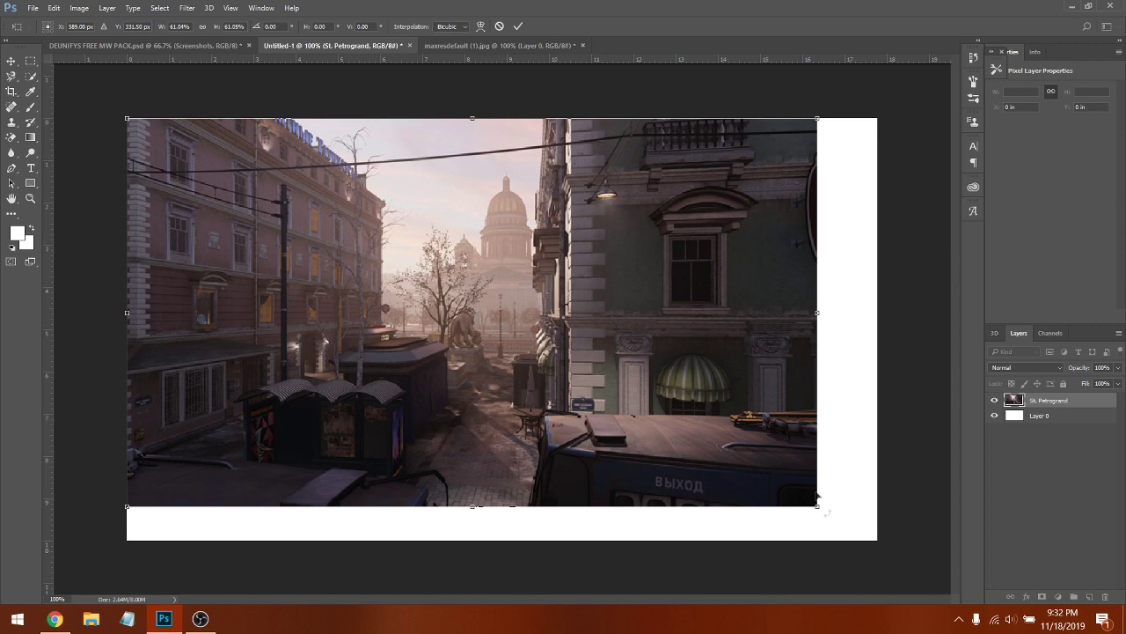
left_click_drag(815, 505, 879, 530)
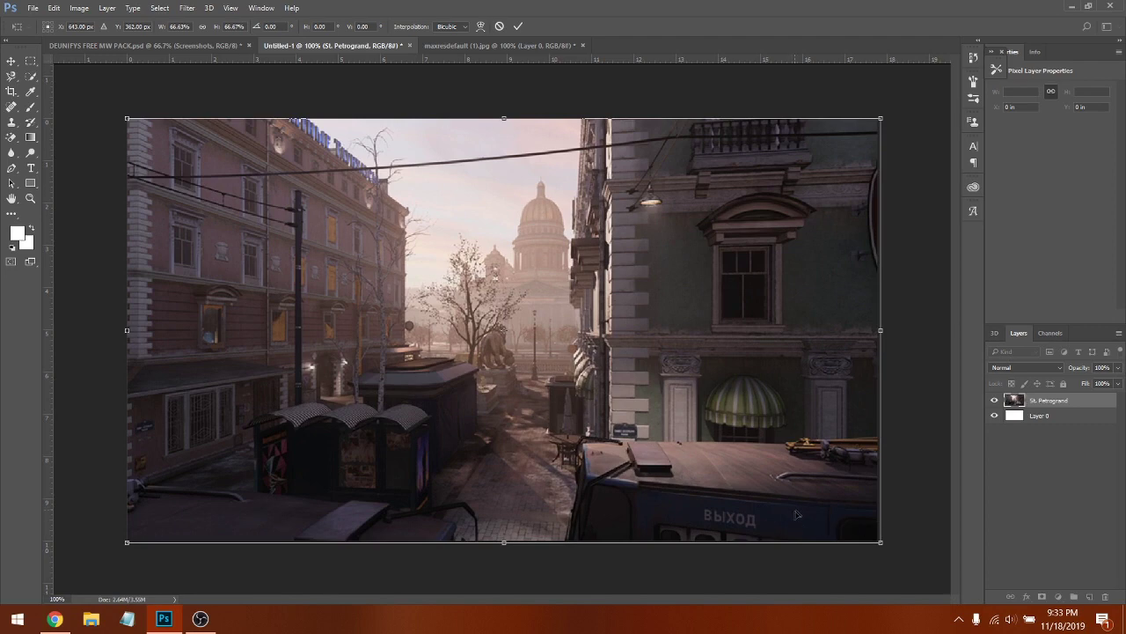
key("Return")
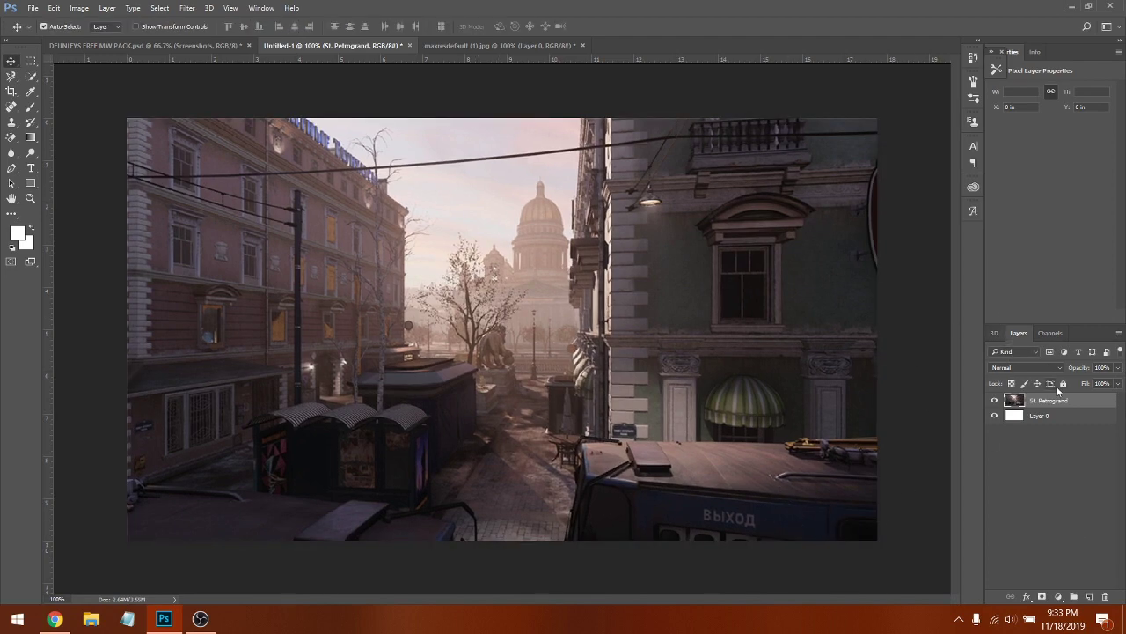
- Delete Layer 0 from Untitled-1
left_click(1065, 422)
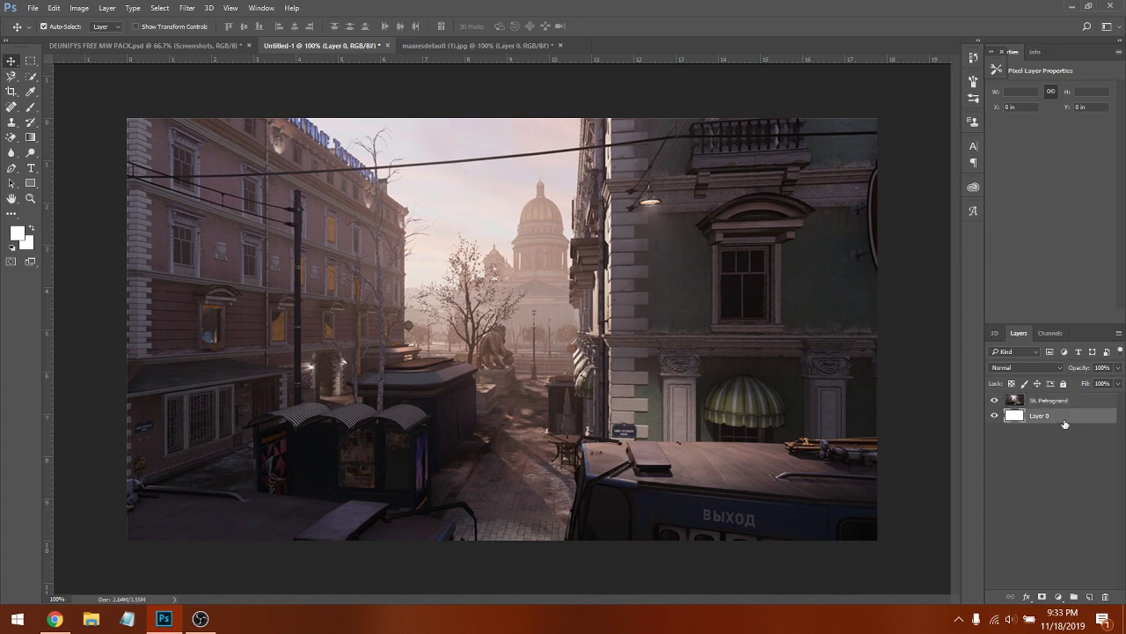
right_click(1056, 415)
left_click(811, 166)
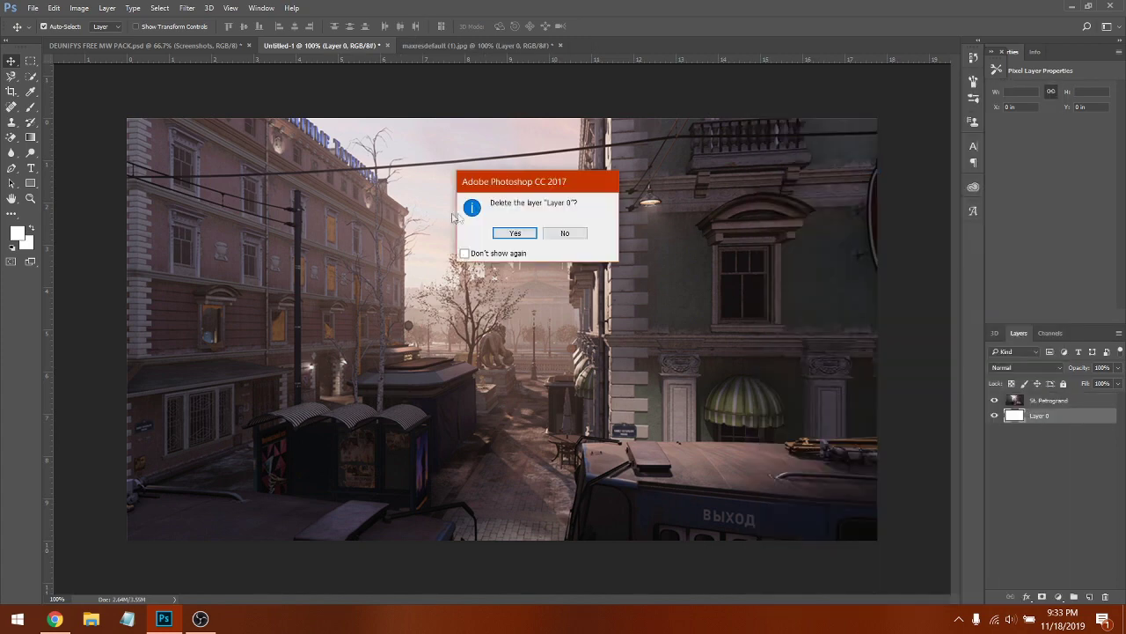
left_click(515, 231)
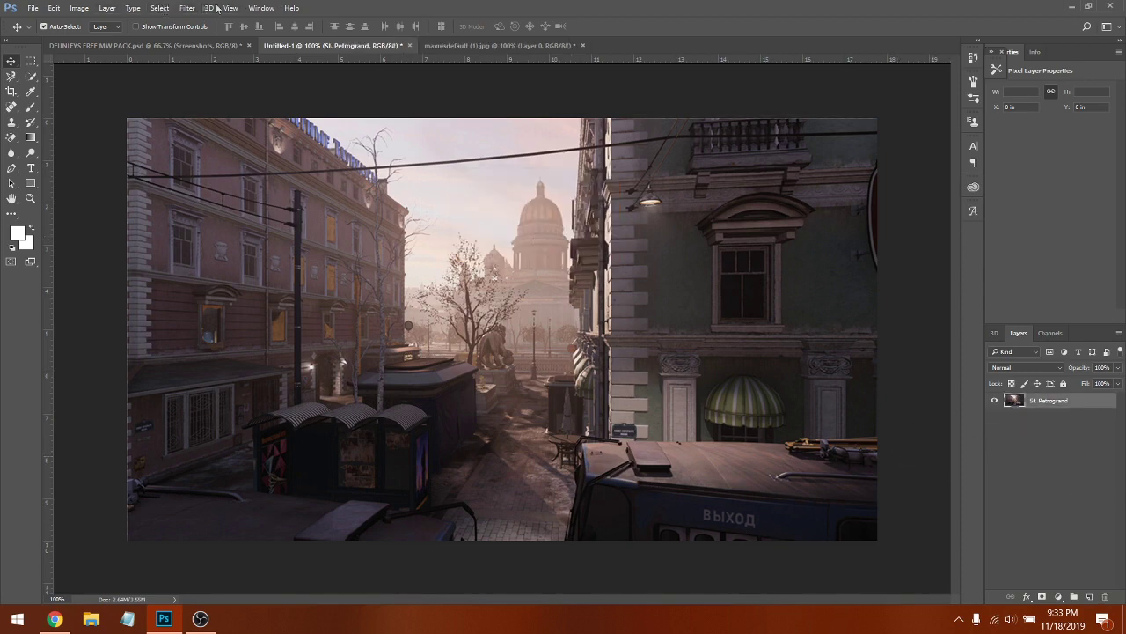
- Apply the Sharpen filter to the street image
left_click(187, 8)
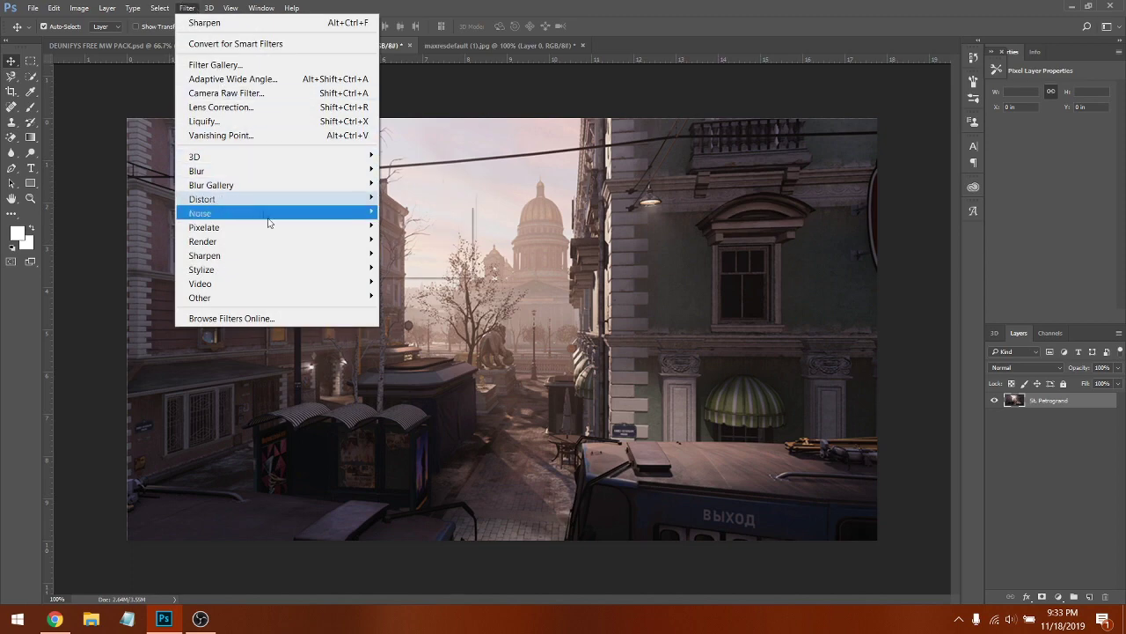
mouse_move(289, 256)
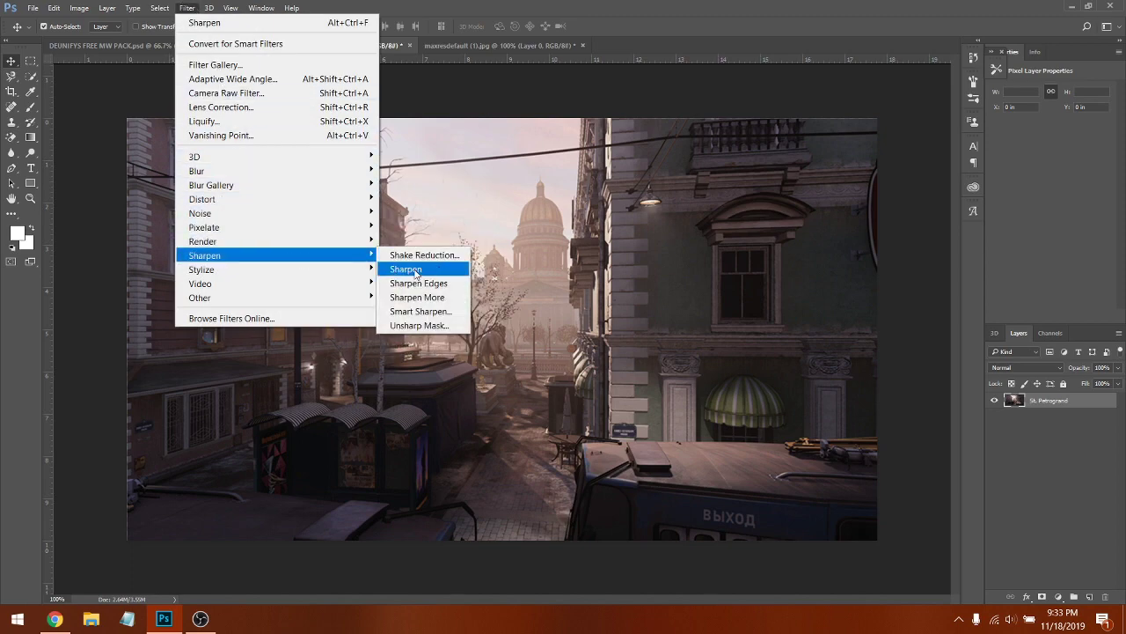
left_click(406, 269)
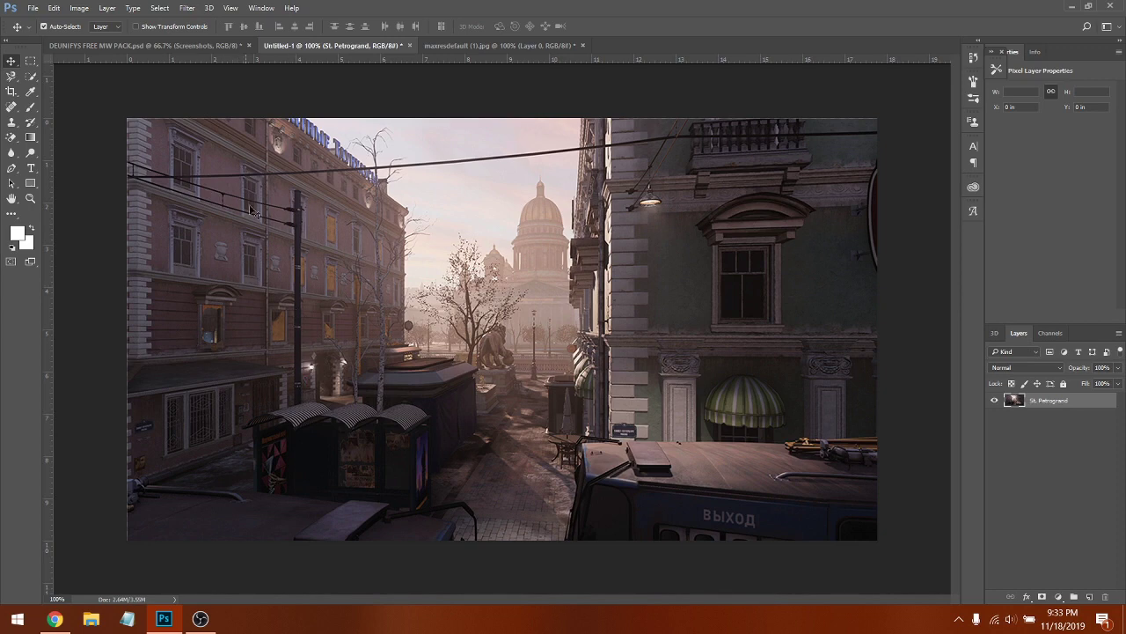
- Enlarge the street image to about 102% and shift it to cover the canvas edges
left_click(54, 8)
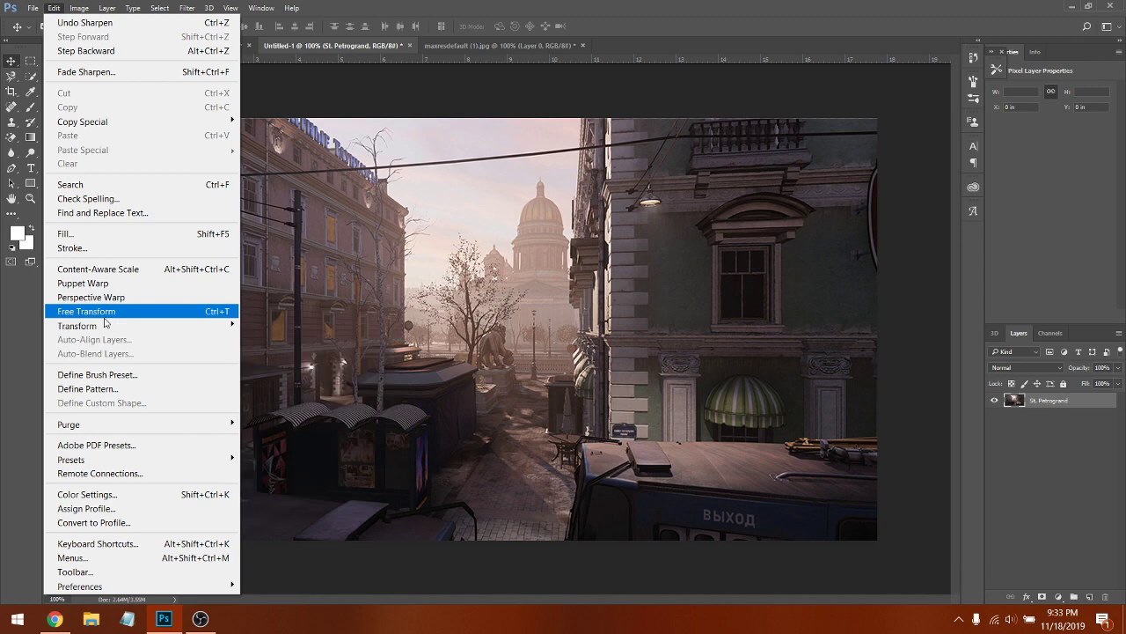
left_click(113, 314)
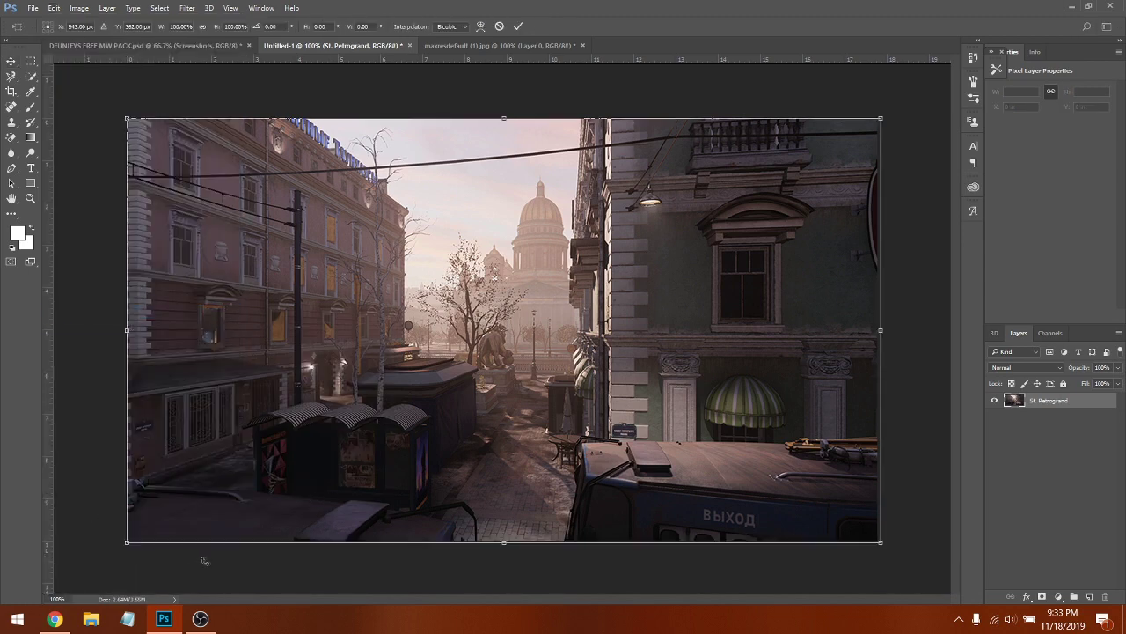
left_click_drag(126, 541, 105, 552)
left_click_drag(285, 458, 269, 454)
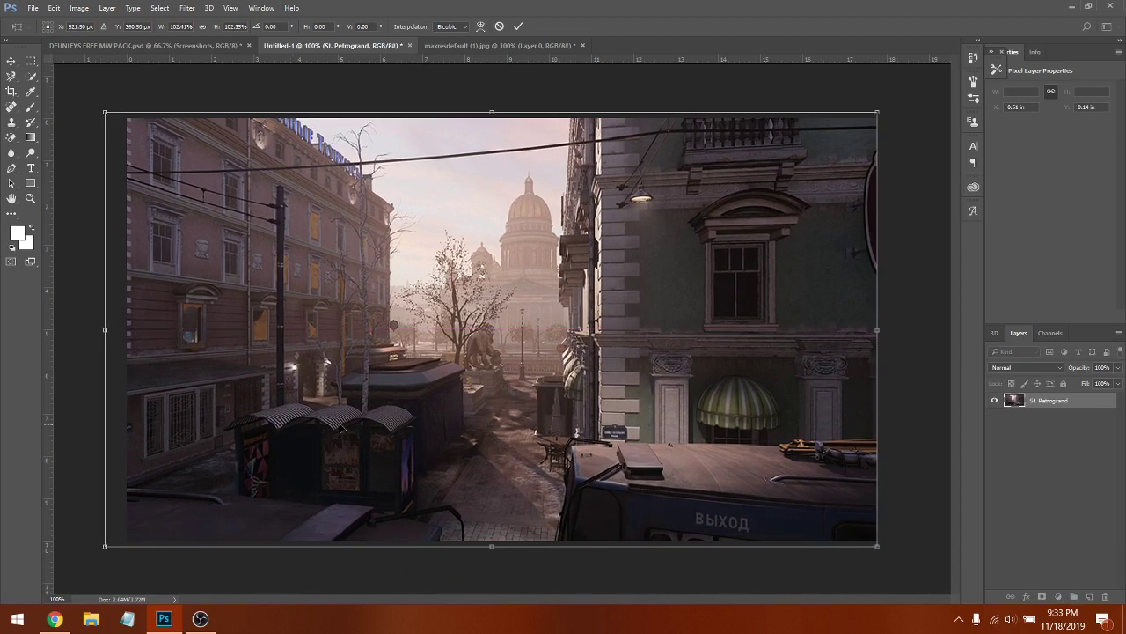
key("Return")
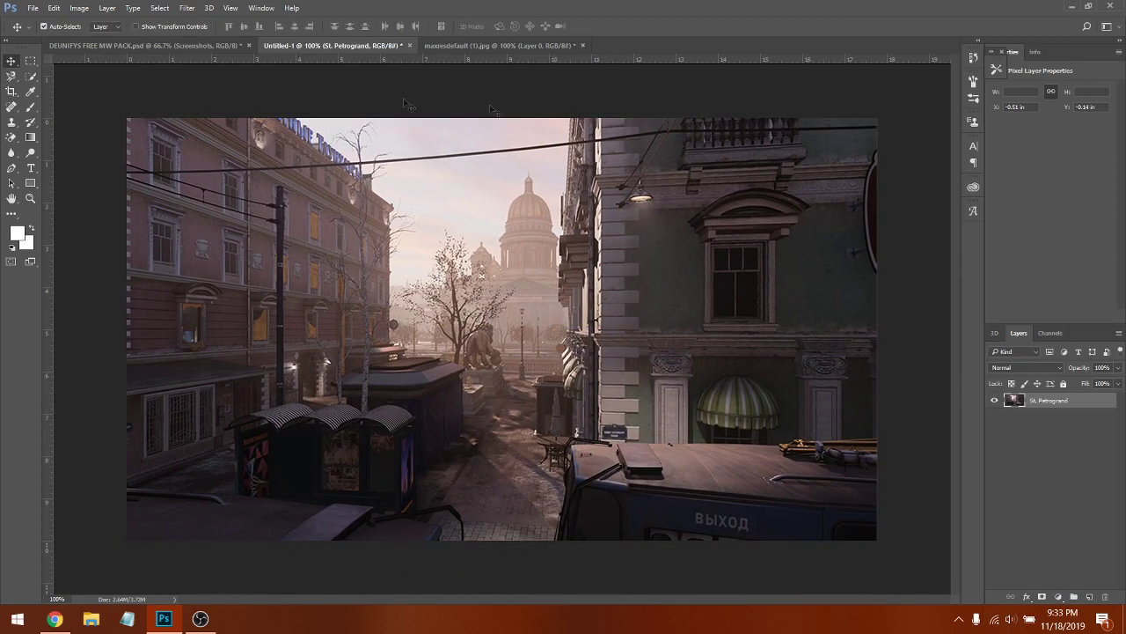
left_click(76, 7)
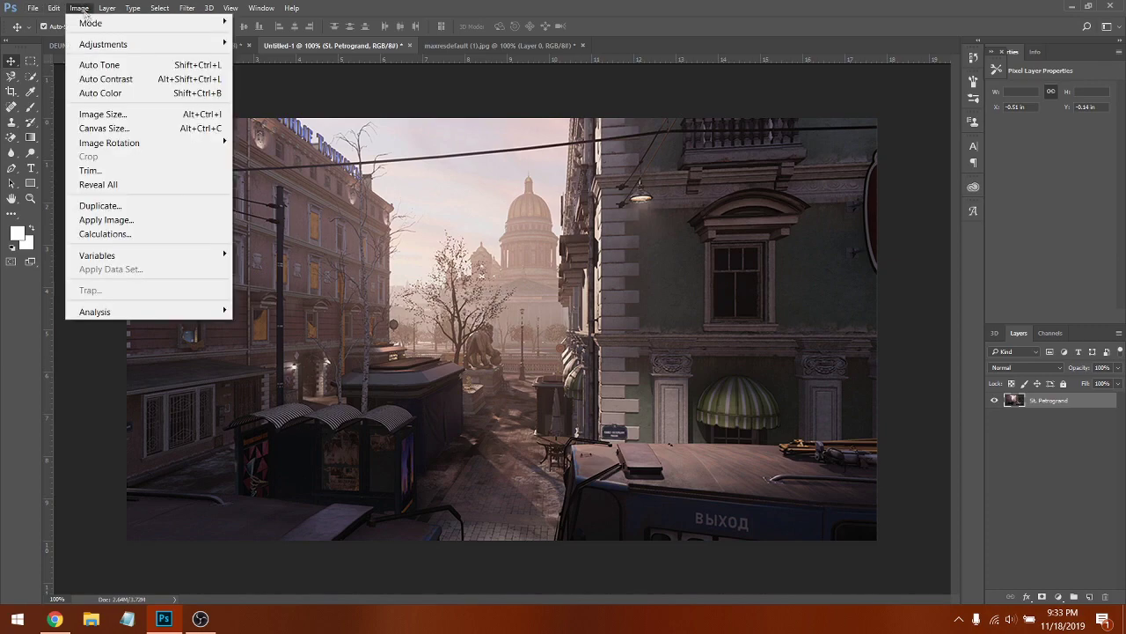
- Apply Brightness/Contrast to the street image with brightness 21 and contrast 21
mouse_move(188, 49)
left_click(283, 44)
type("21")
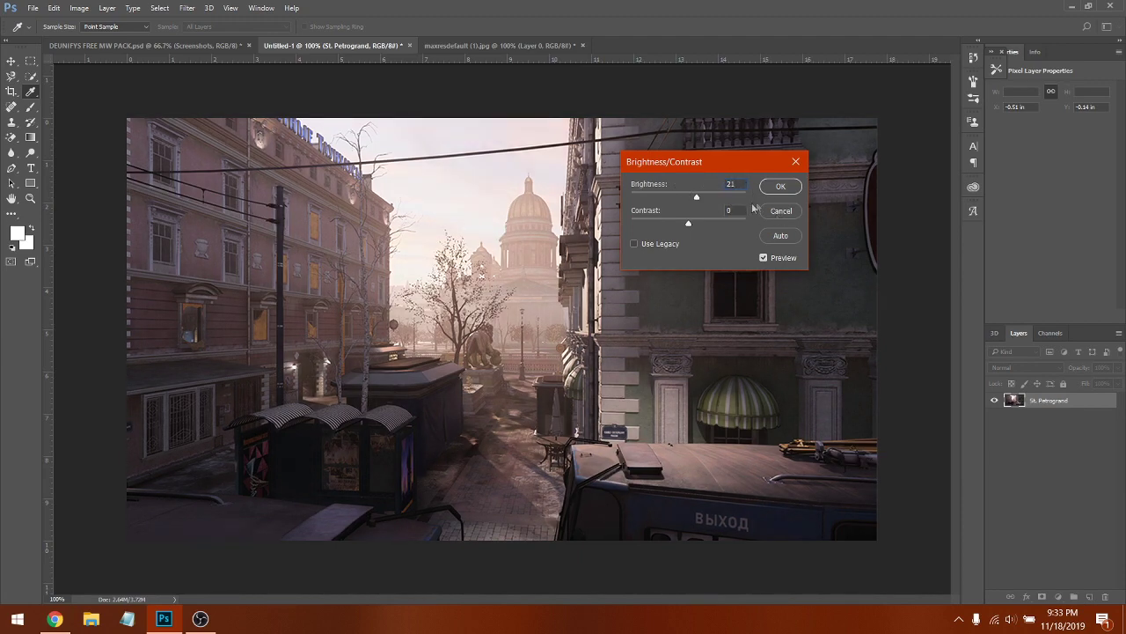
left_click_drag(687, 225, 702, 224)
left_click(792, 185)
key("v")
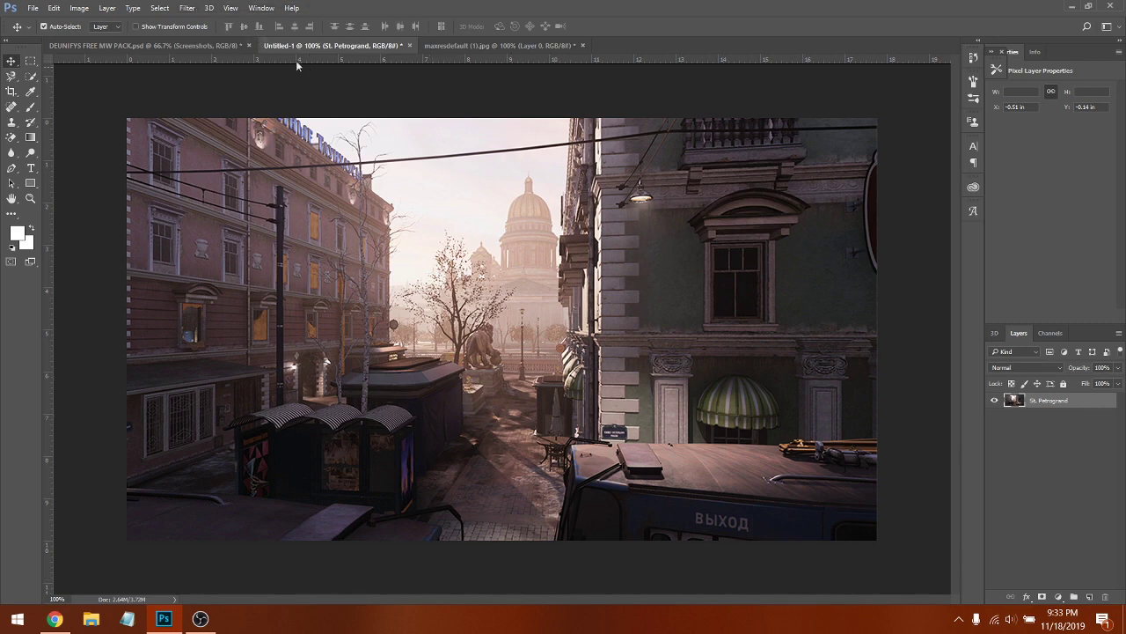
left_click(187, 8)
- Blur the street image with a 4.0-pixel Gaussian Blur
mouse_move(254, 189)
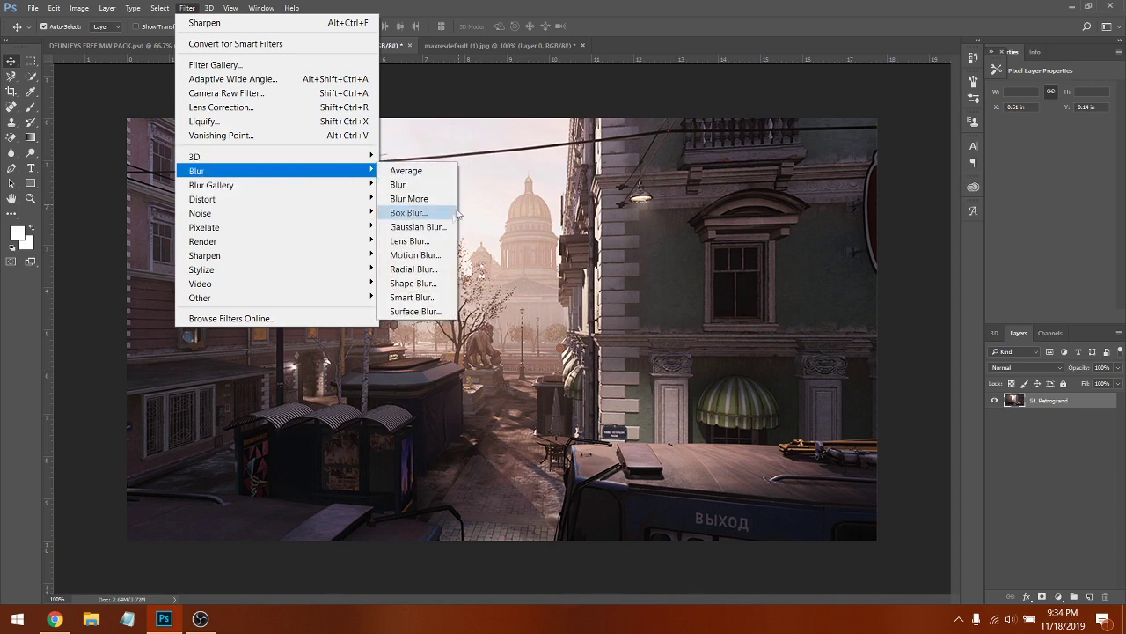
left_click(418, 227)
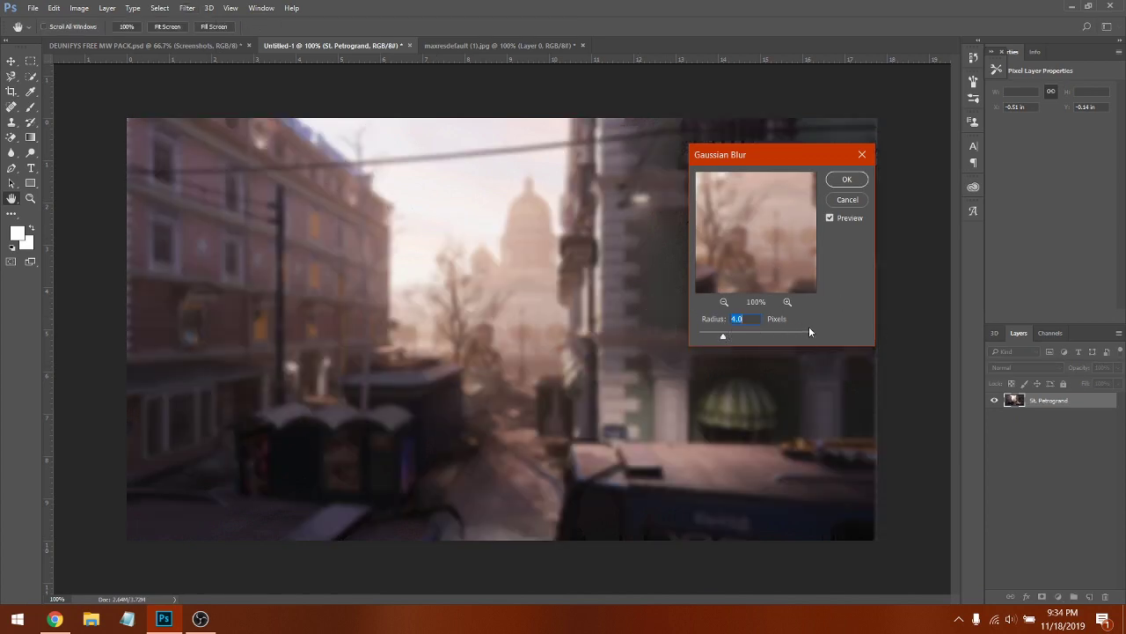
left_click(840, 180)
- Move the blurred street image slightly down and add a new empty Layer 1
key("v")
left_click_drag(209, 282, 195, 355)
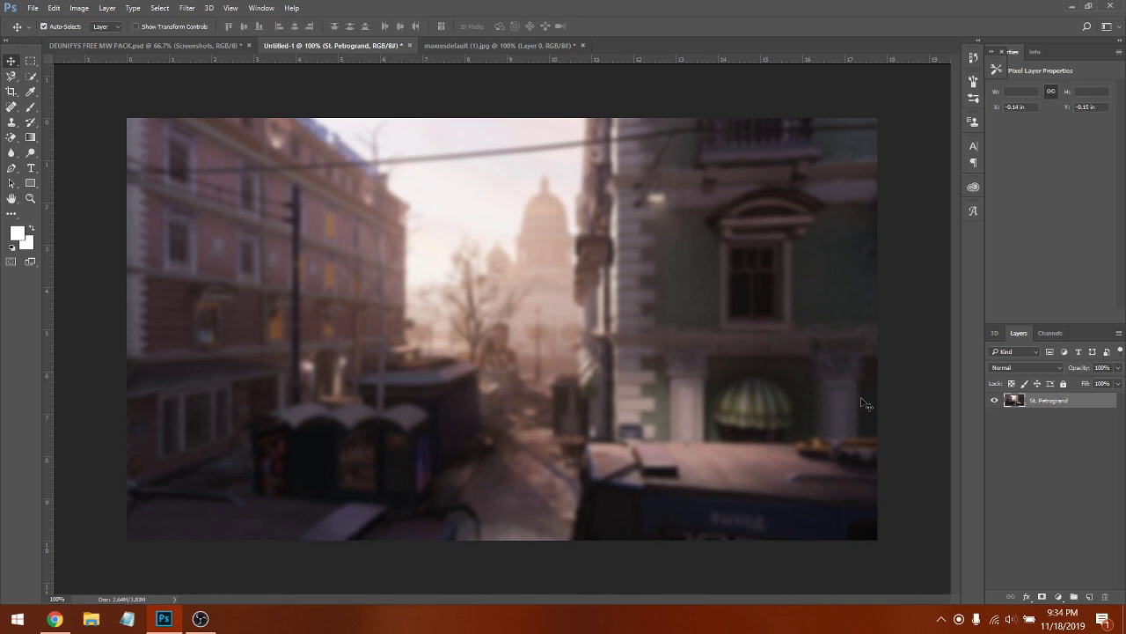
left_click(1090, 597)
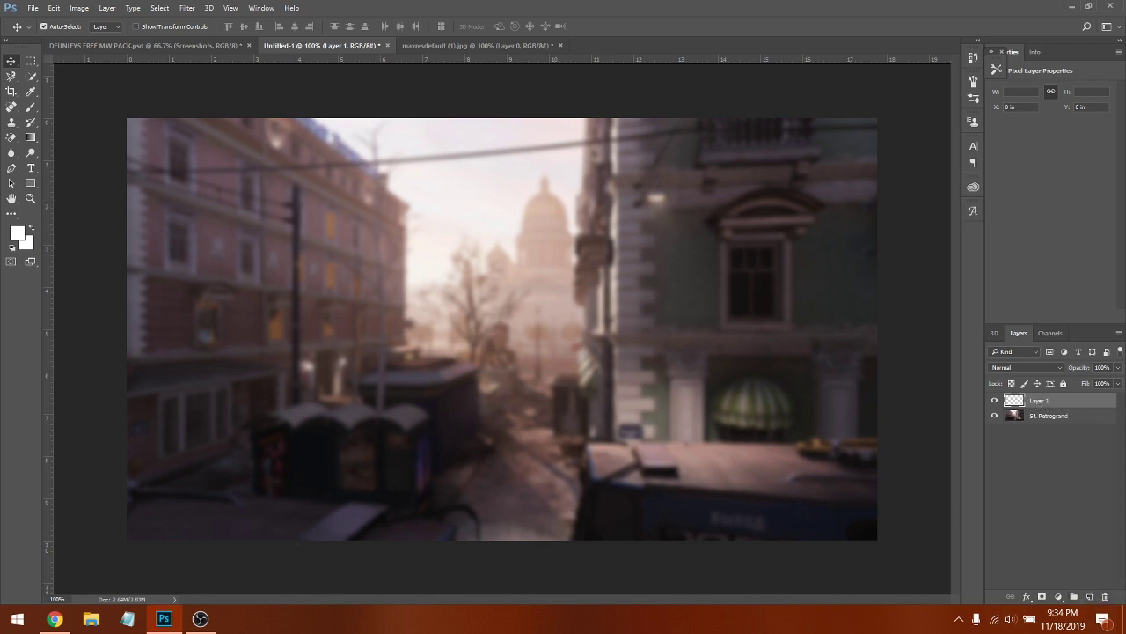
- Paste the speed lines from maxresdefault into Untitled-1, aligned to the canvas corner
left_click(219, 48)
left_click(308, 46)
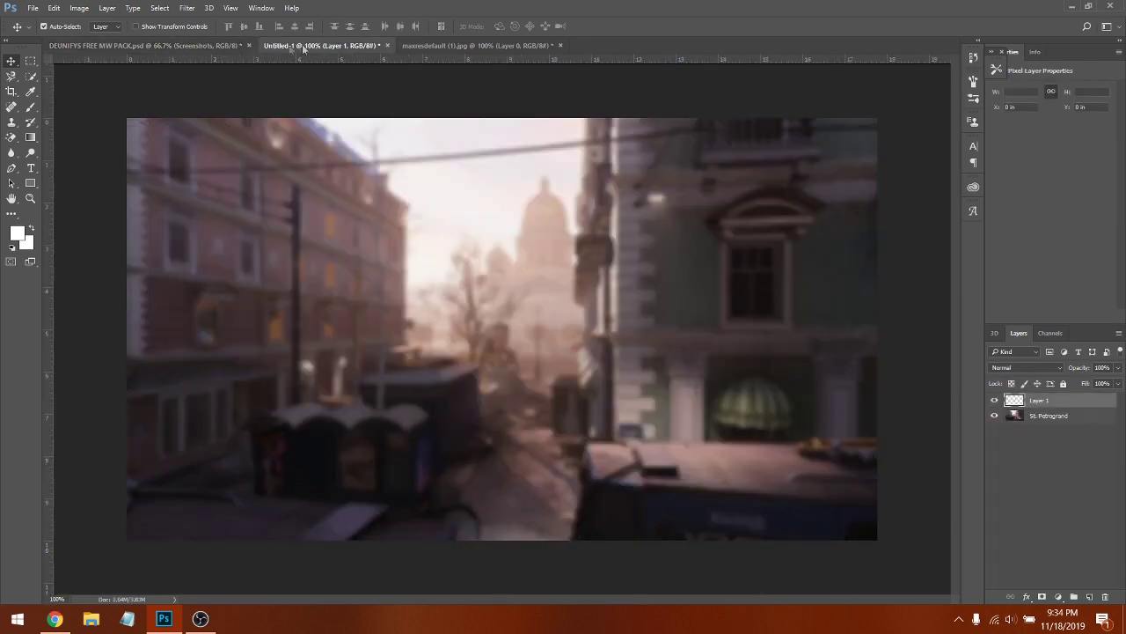
left_click(456, 50)
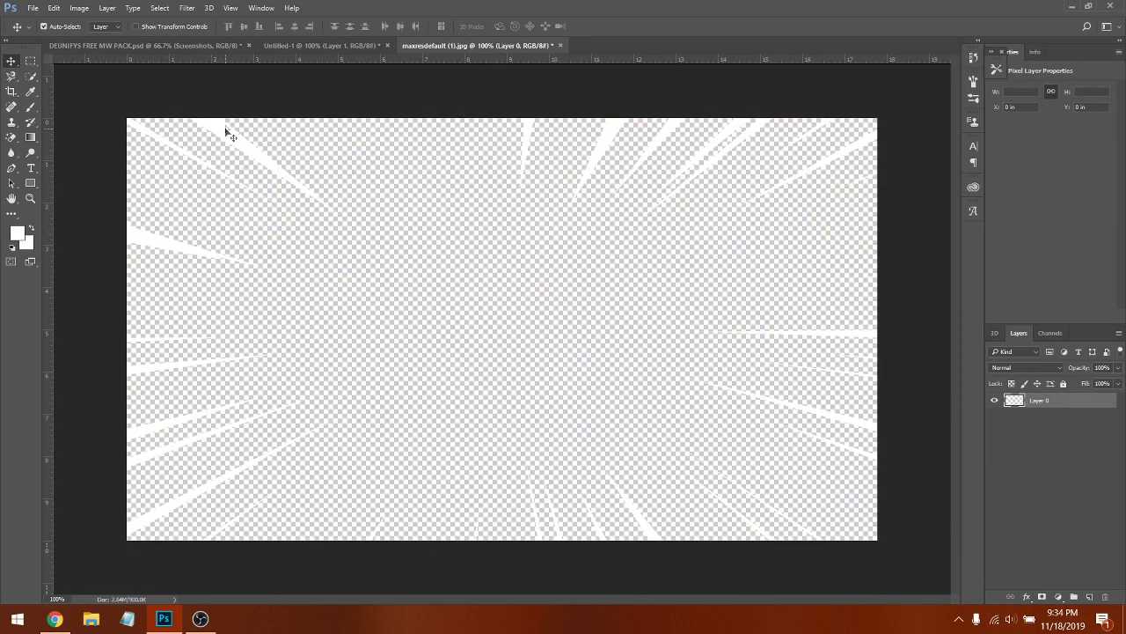
left_click(296, 46)
key("ctrl+v")
left_click_drag(299, 278, 225, 137)
left_click_drag(226, 138, 222, 130)
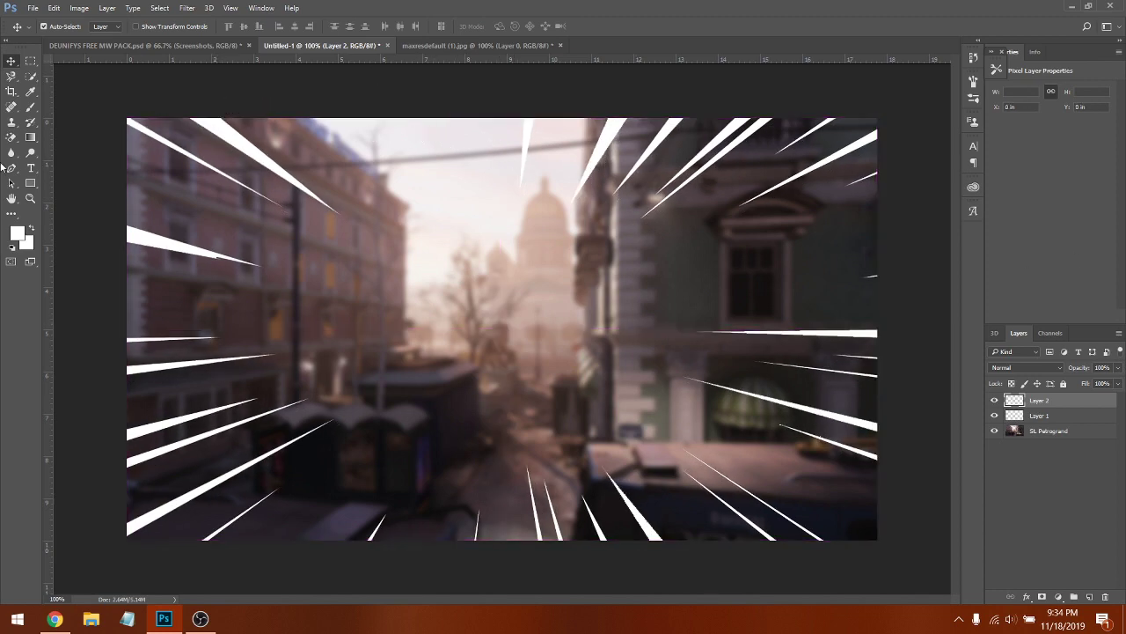
- Close maxresdefault without saving and delete the empty Layer 1
left_click(561, 45)
left_click(563, 233)
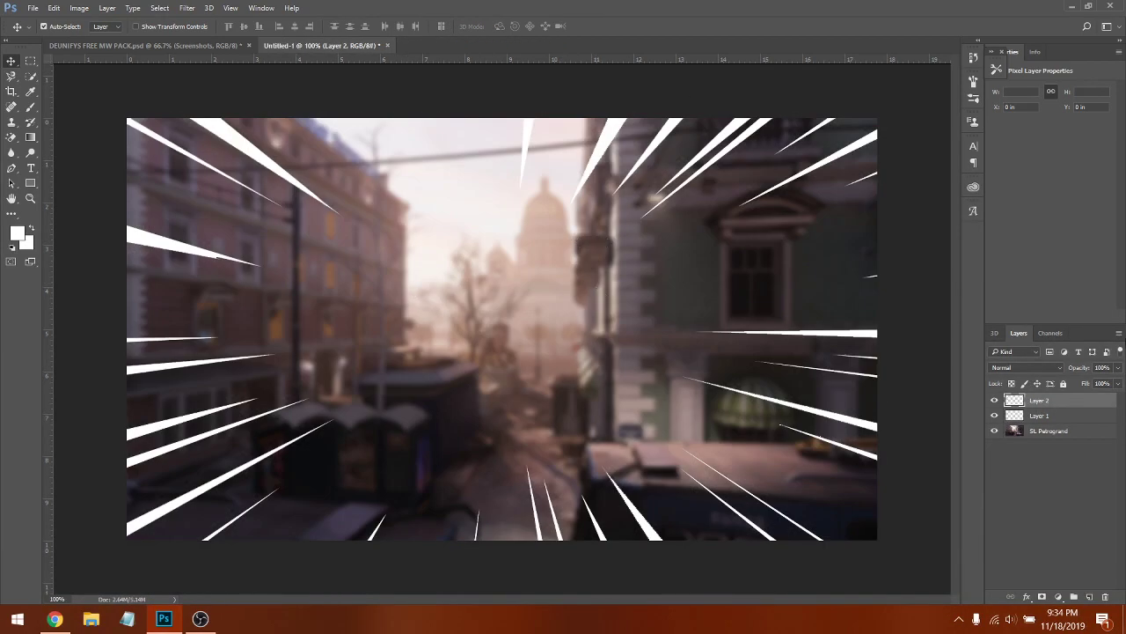
left_click(1070, 415)
right_click(1074, 415)
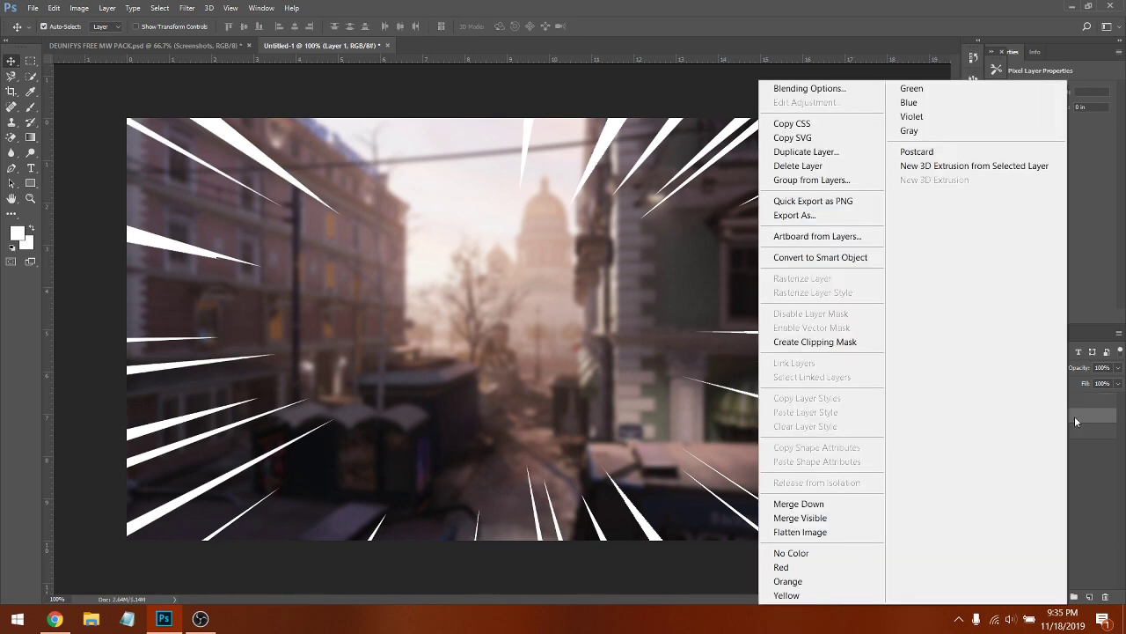
left_click(840, 165)
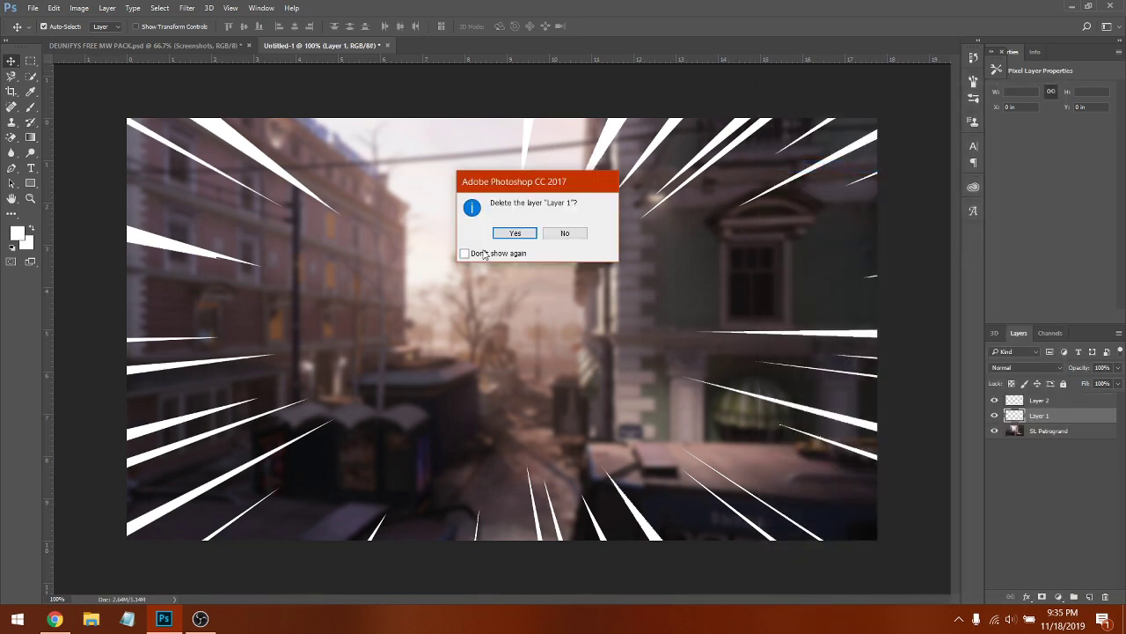
left_click(517, 232)
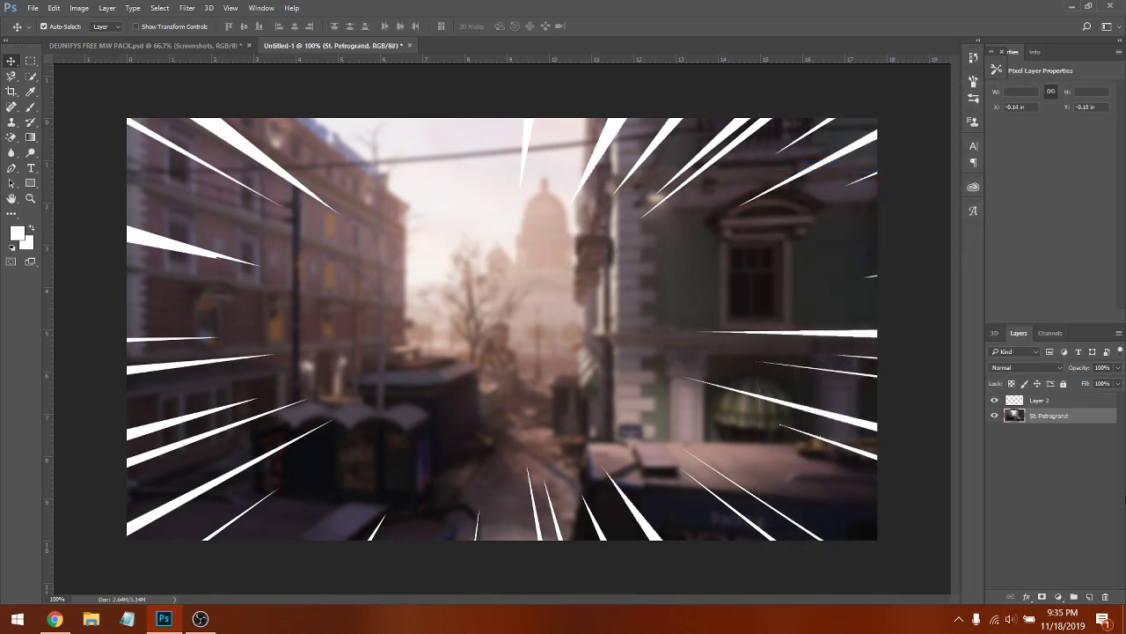
left_click(1071, 402)
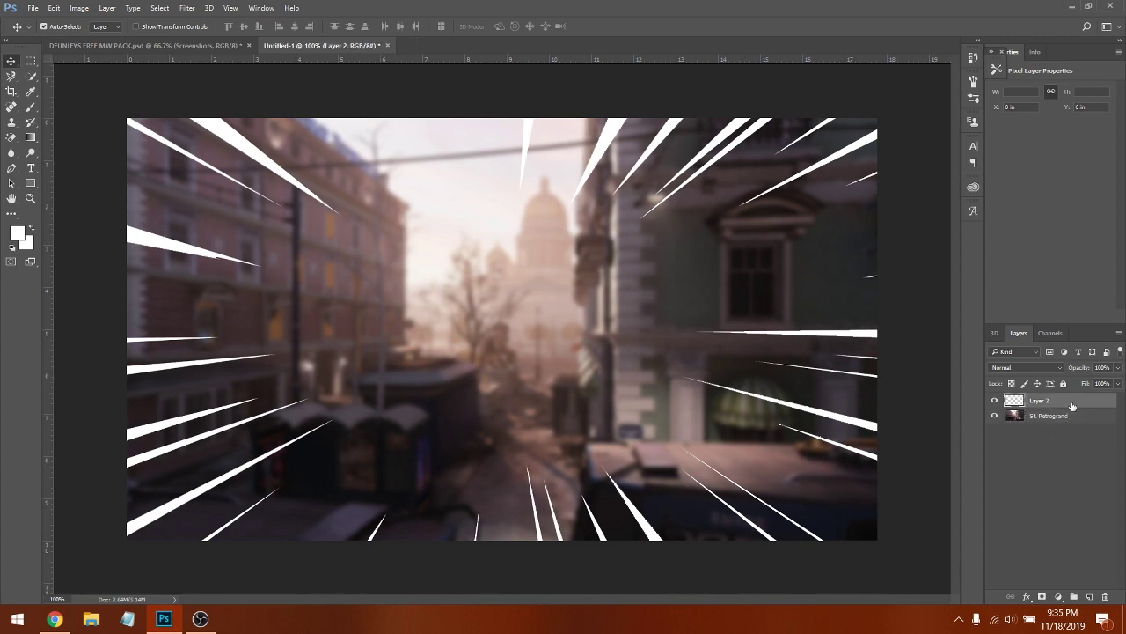
double_click(1072, 402)
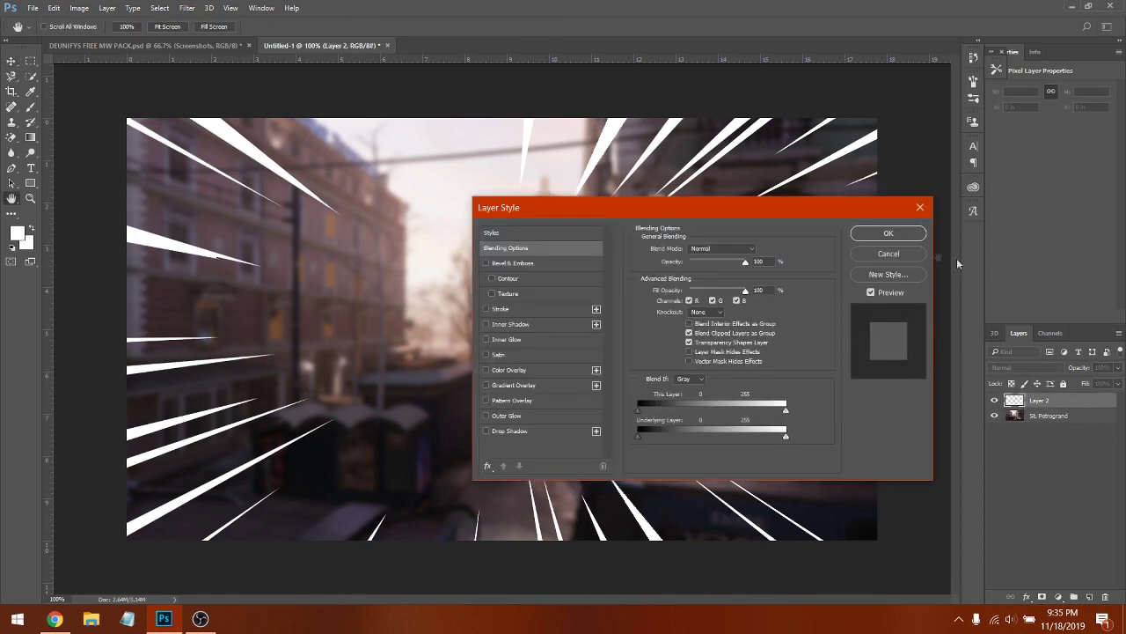
- Give Layer 2 a Black-to-White linear Gradient Overlay at 90° and 22% opacity
left_click(889, 253)
right_click(1062, 400)
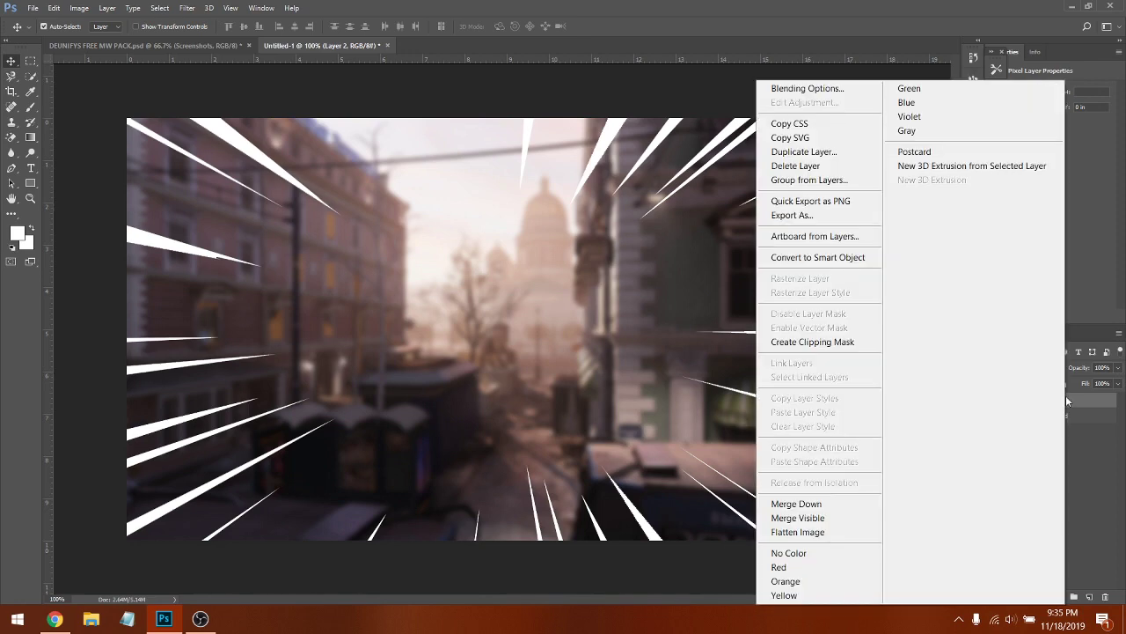
left_click(806, 89)
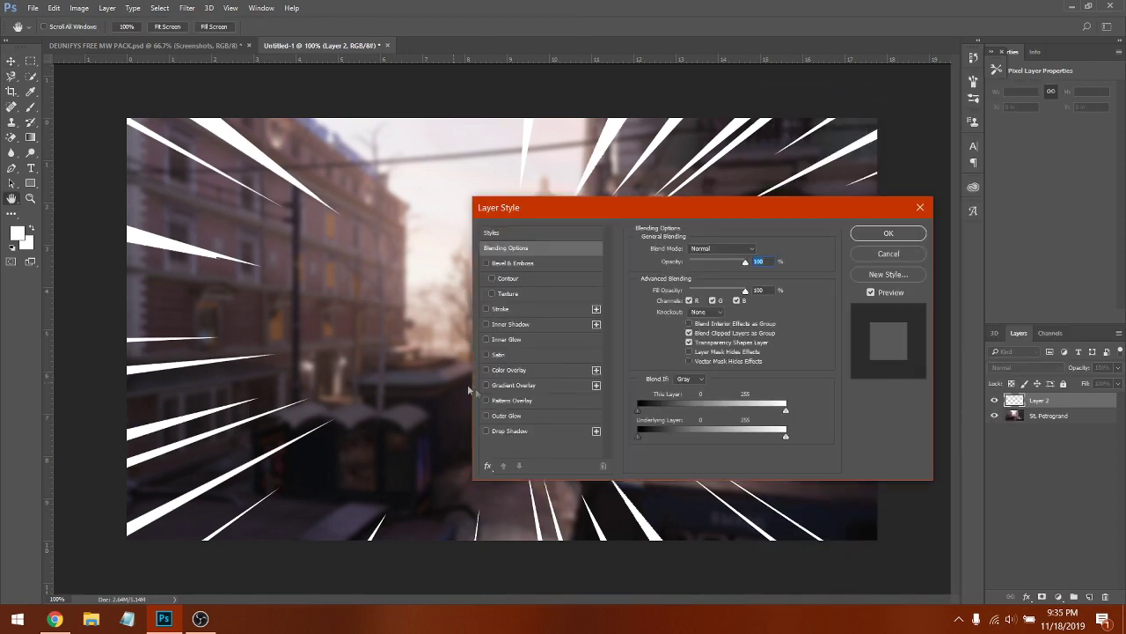
left_click(513, 386)
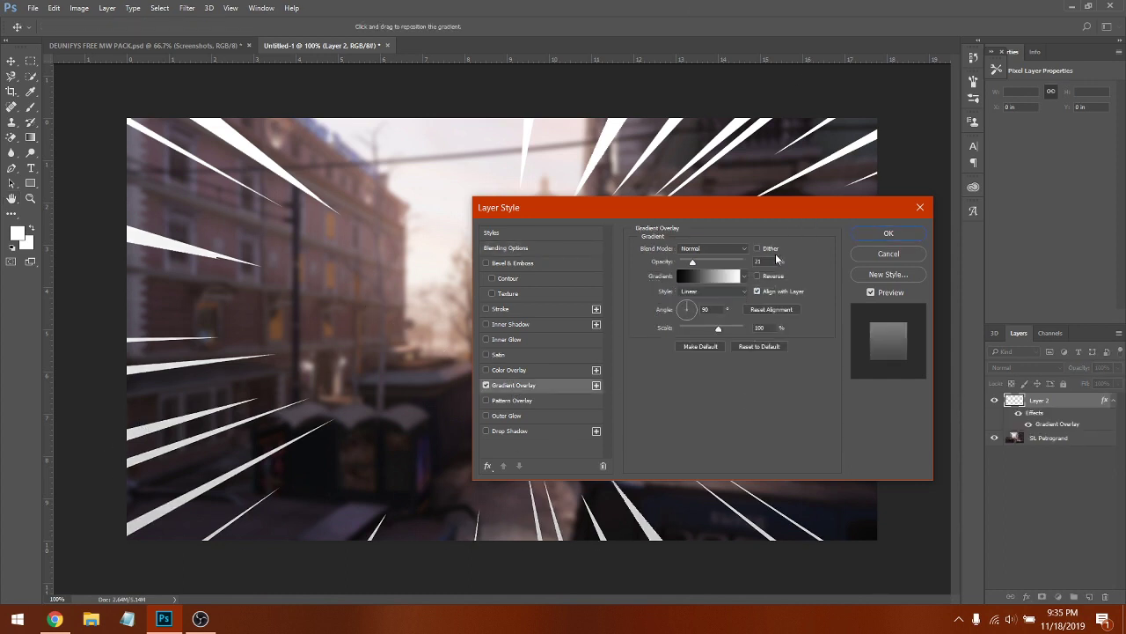
left_click(720, 280)
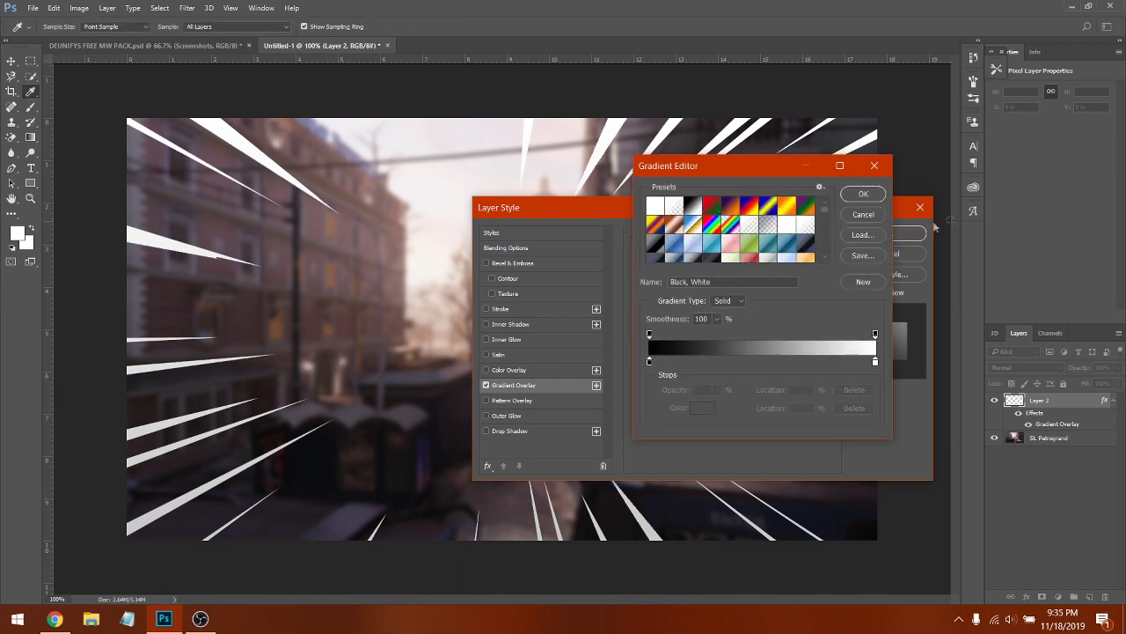
left_click(863, 215)
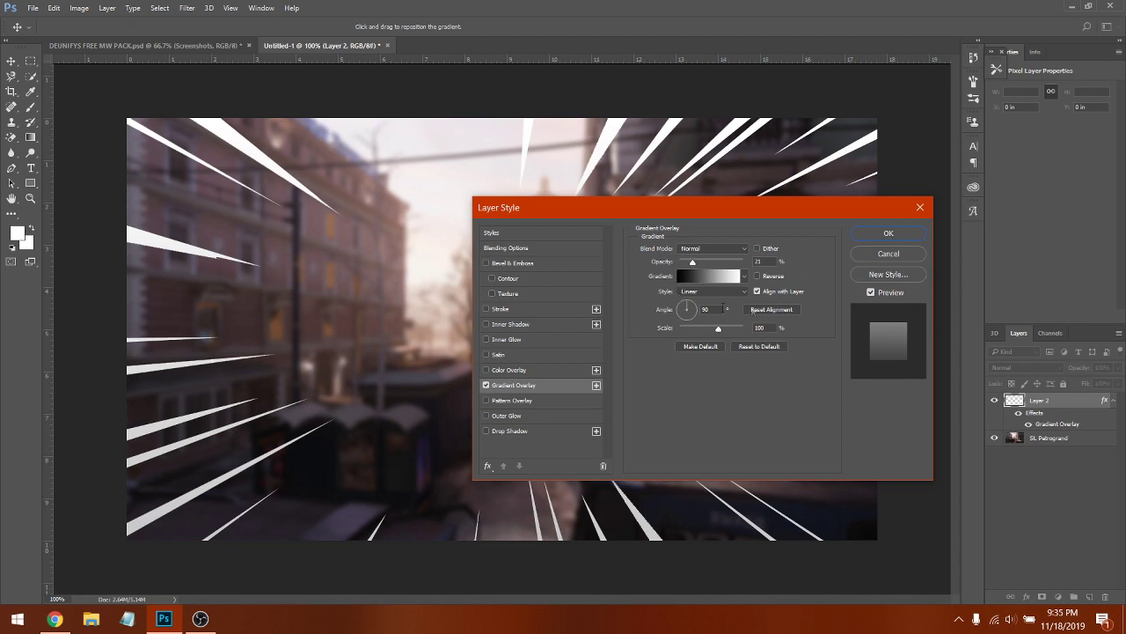
left_click(890, 234)
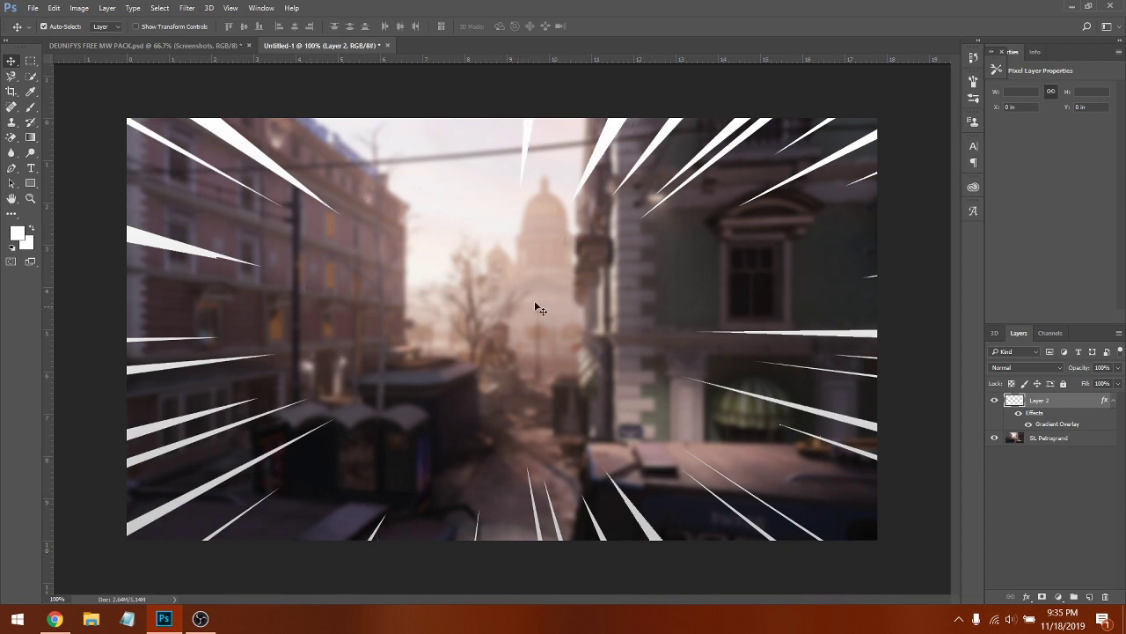
- Enlarge the speed lines to about 116% past the canvas edges, then switch to the MW pack
left_click(54, 8)
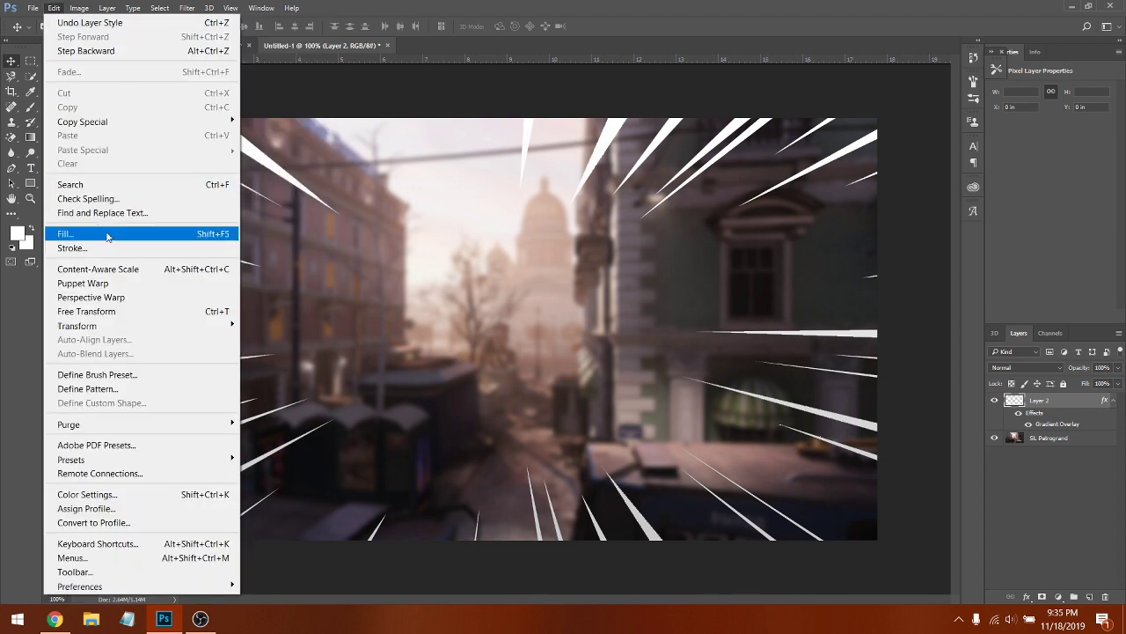
left_click(87, 311)
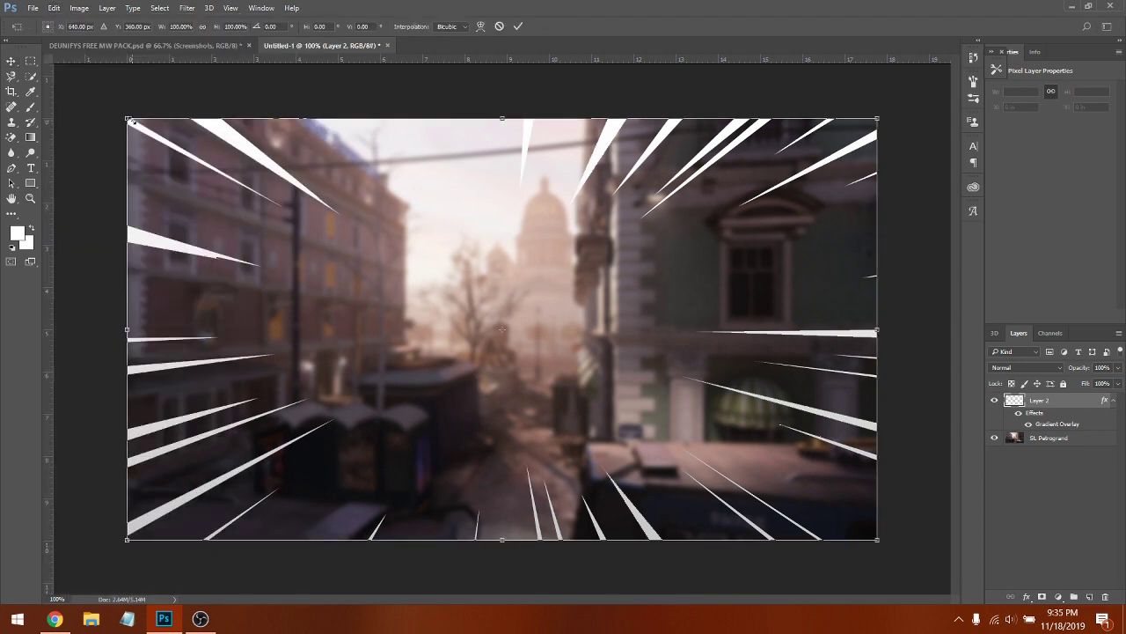
left_click_drag(128, 121, 79, 84)
left_click_drag(353, 212, 378, 220)
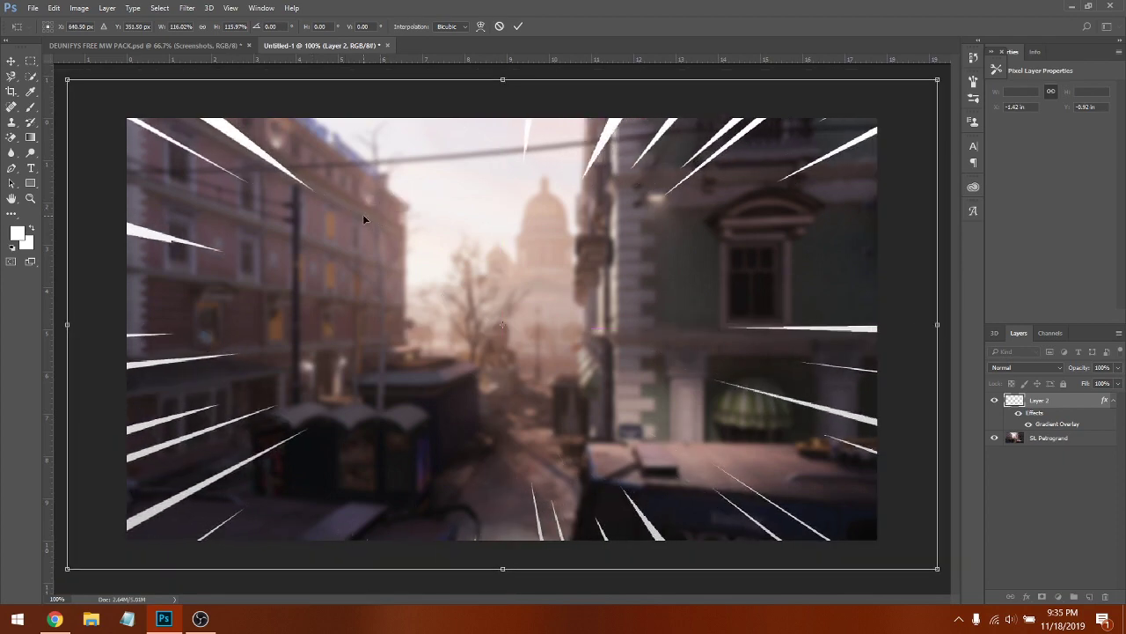
key("Return")
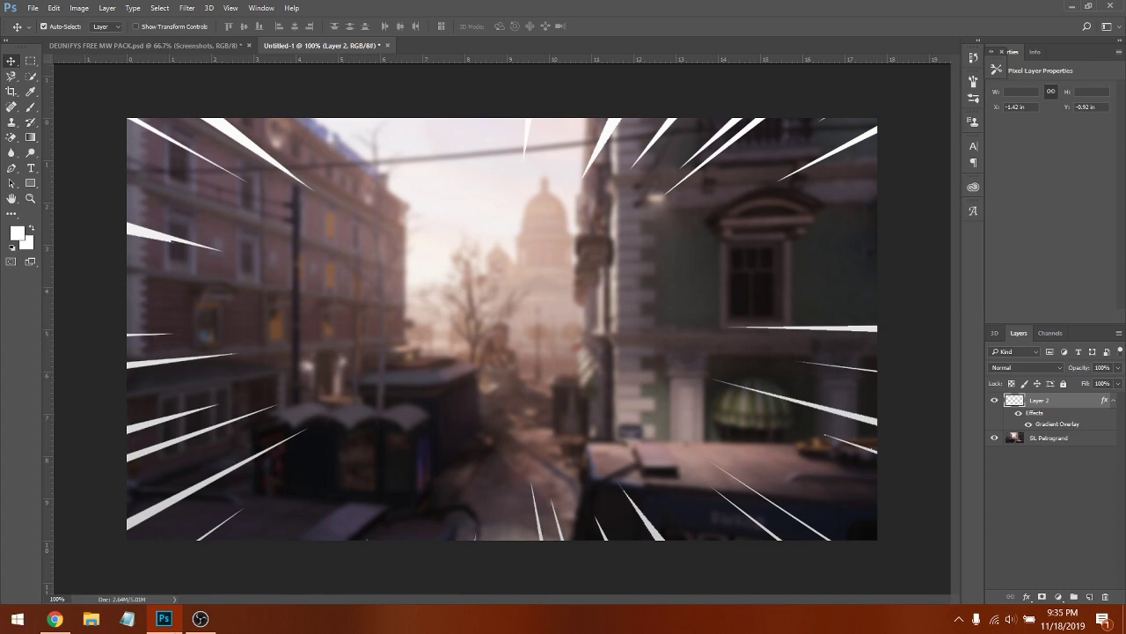
left_click(145, 45)
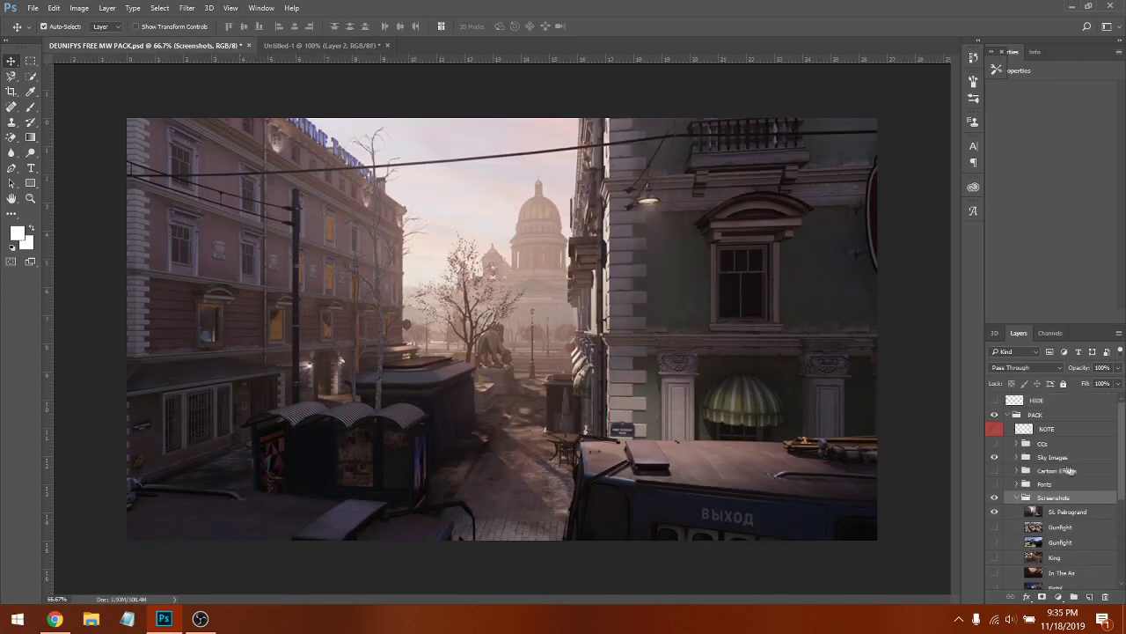
- Open the Gun Renders group, preview the MP5 render, and drag it into Untitled-1
left_click(1018, 498)
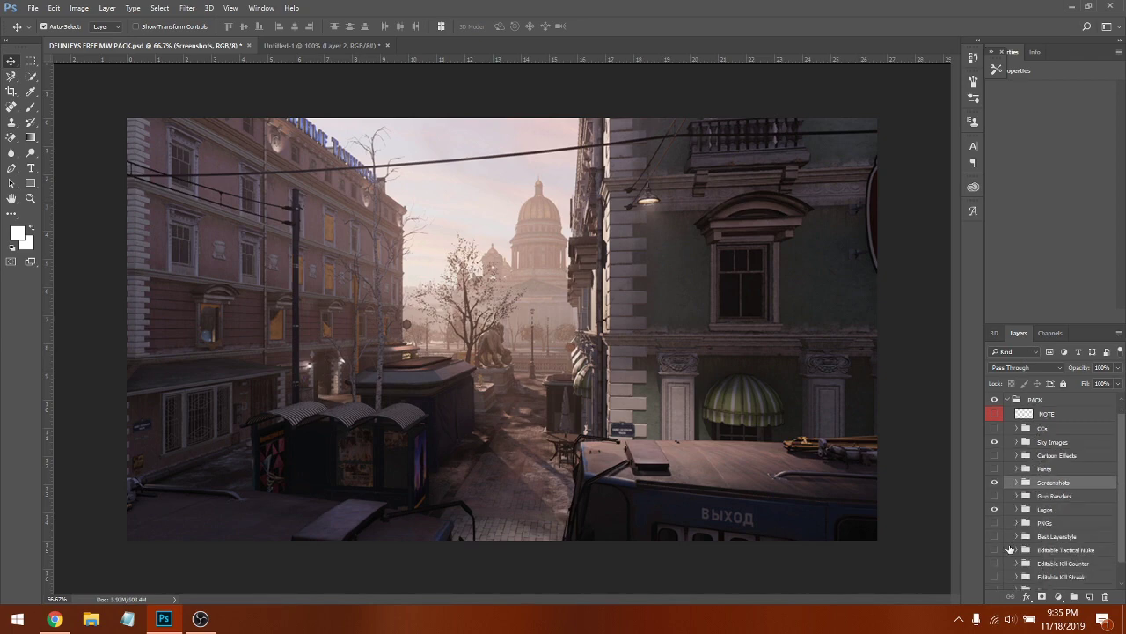
scroll(1013, 549, "down", 1)
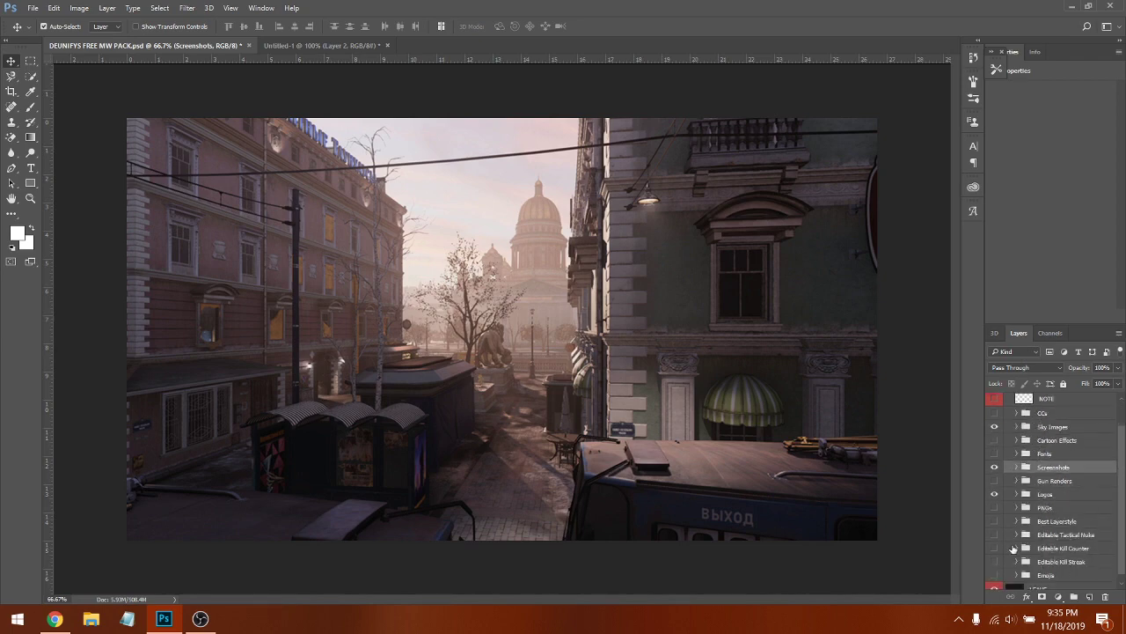
left_click(1018, 482)
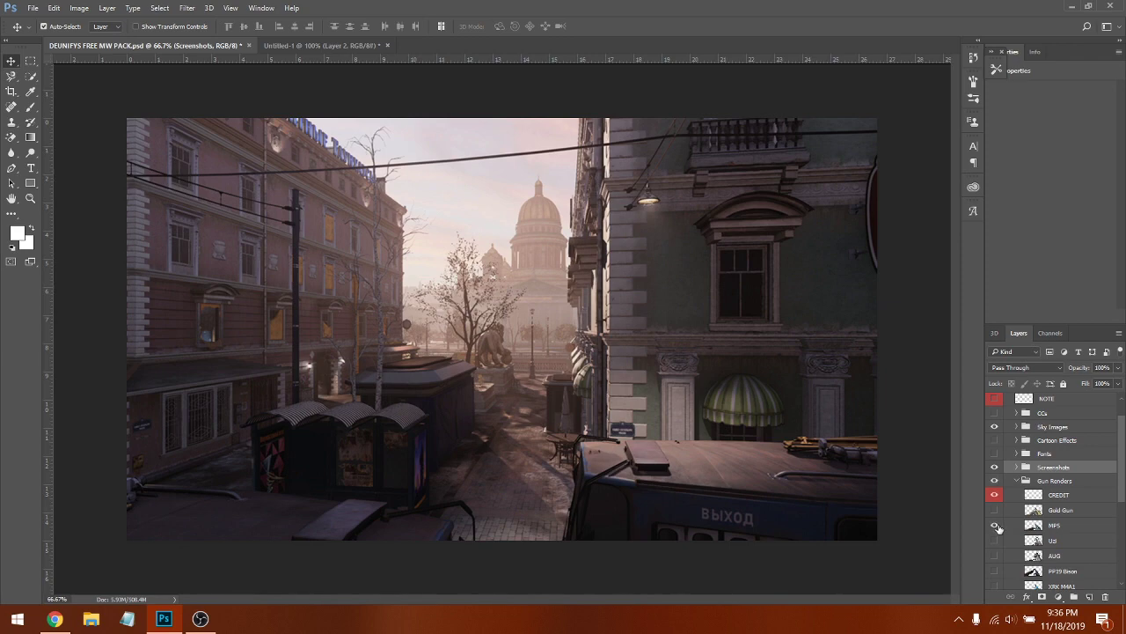
left_click(995, 495)
left_click(995, 468)
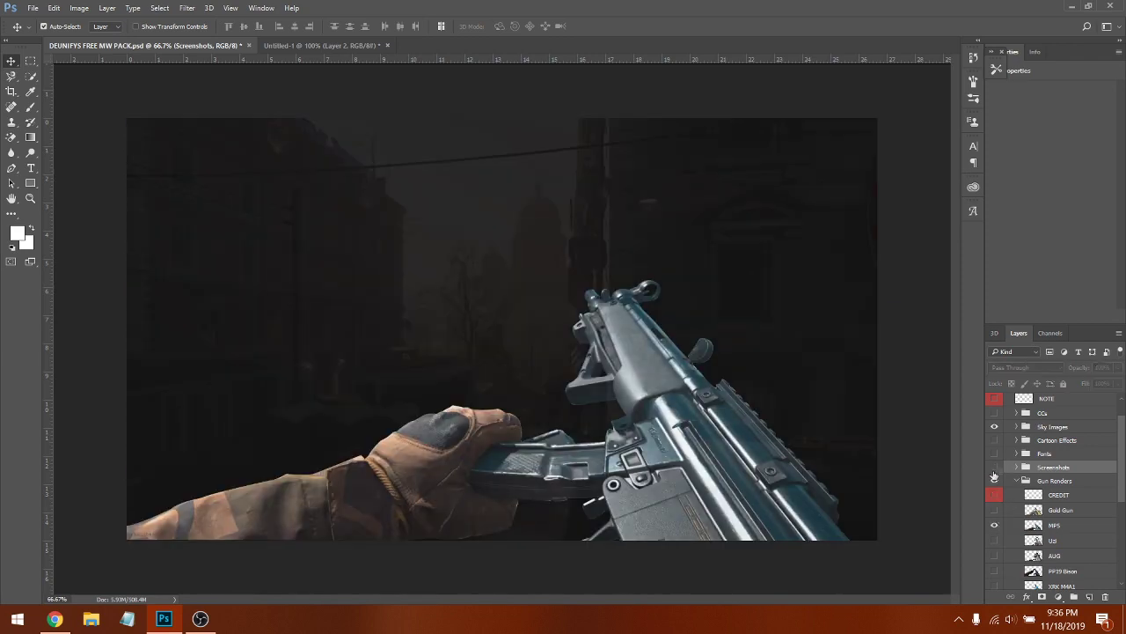
left_click(994, 525)
left_click(995, 525)
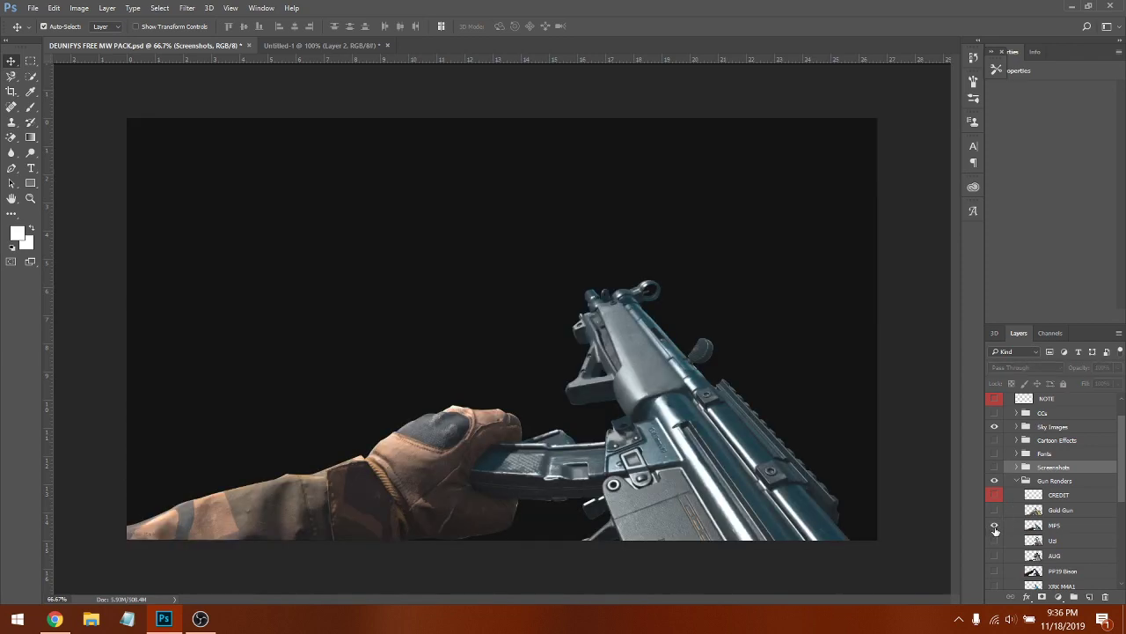
left_click(994, 525)
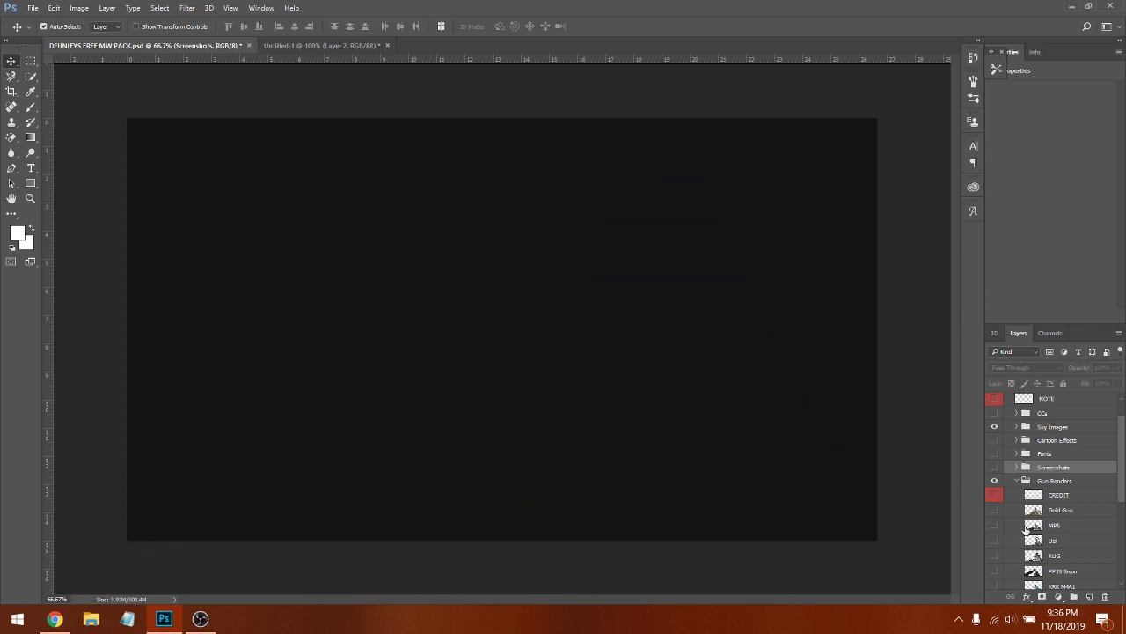
left_click_drag(1033, 526, 502, 343)
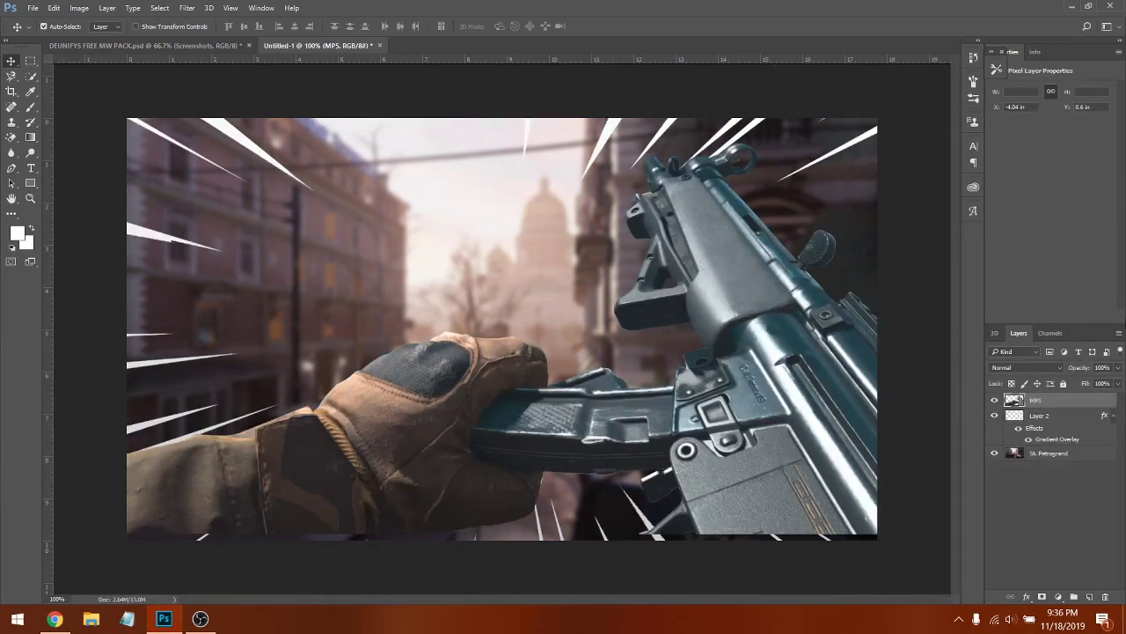
- Scale the MP5 gun and glove to about 82% and place them across the lower right
left_click(54, 7)
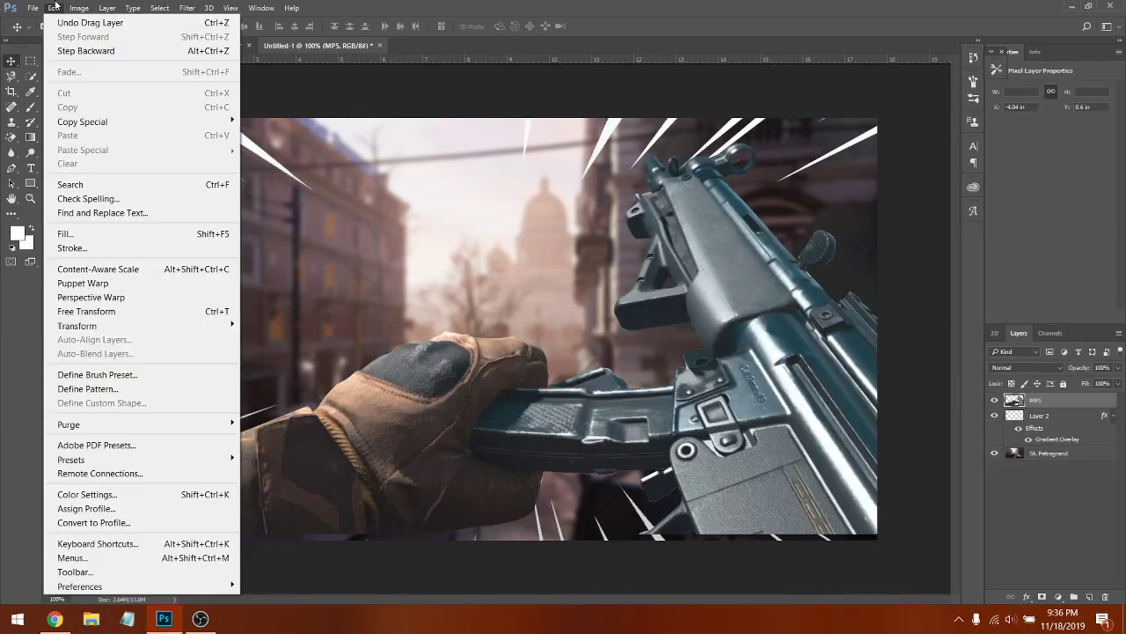
left_click(153, 312)
left_click_drag(418, 252, 531, 235)
left_click_drag(212, 156, 35, 128)
left_click_drag(889, 308, 893, 336)
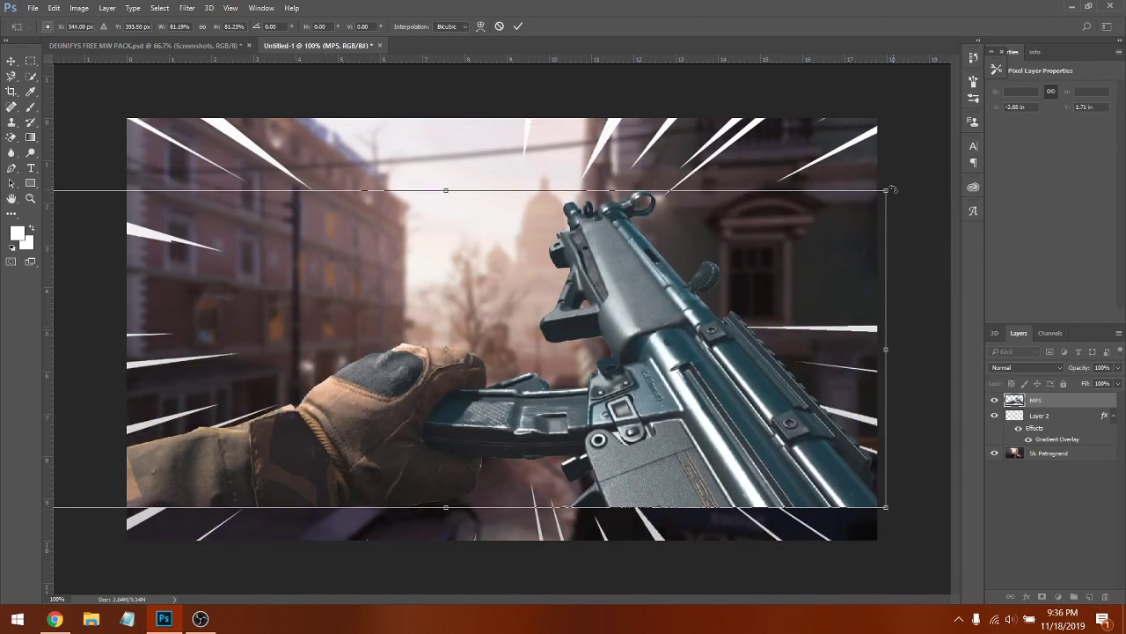
left_click_drag(887, 190, 706, 255)
left_click_drag(552, 374, 729, 413)
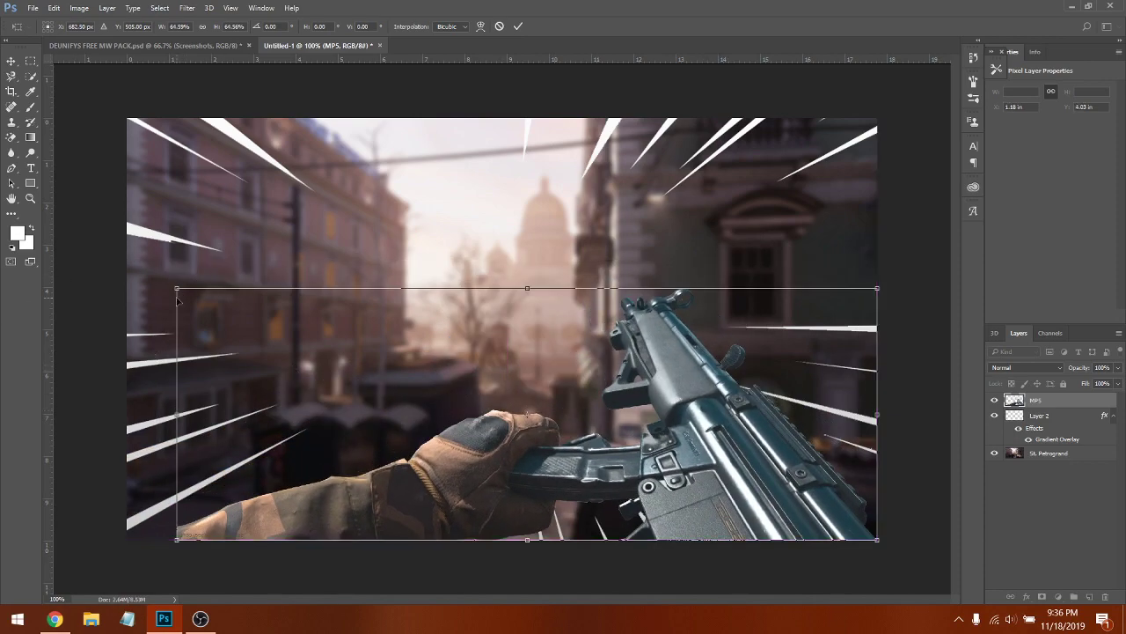
left_click_drag(176, 288, 3, 221)
left_click_drag(645, 378, 691, 384)
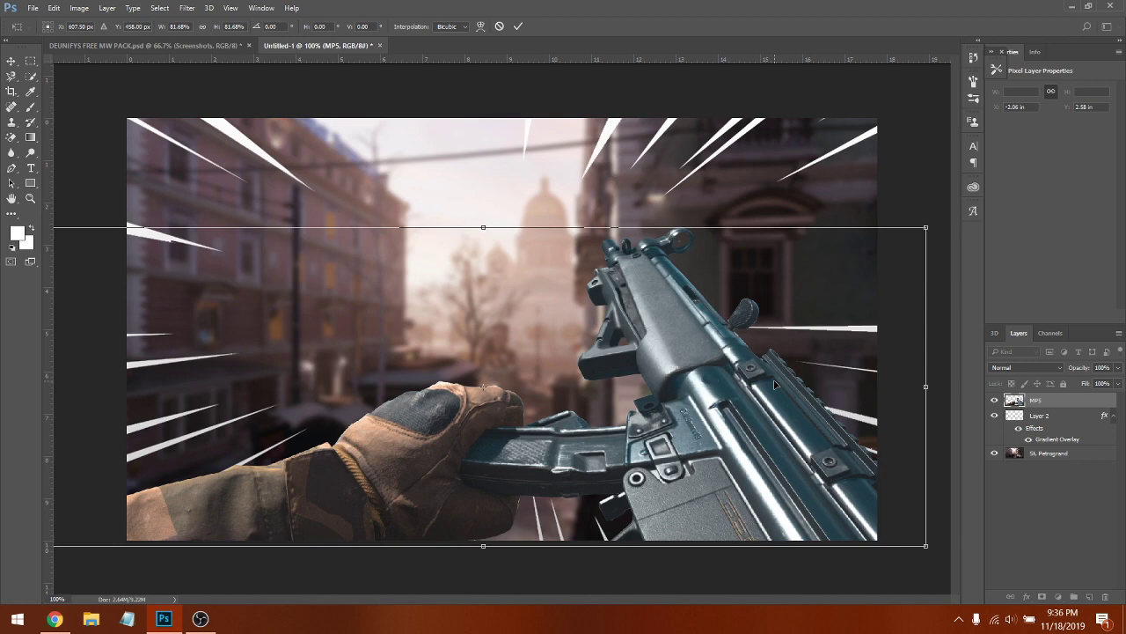
key("Return")
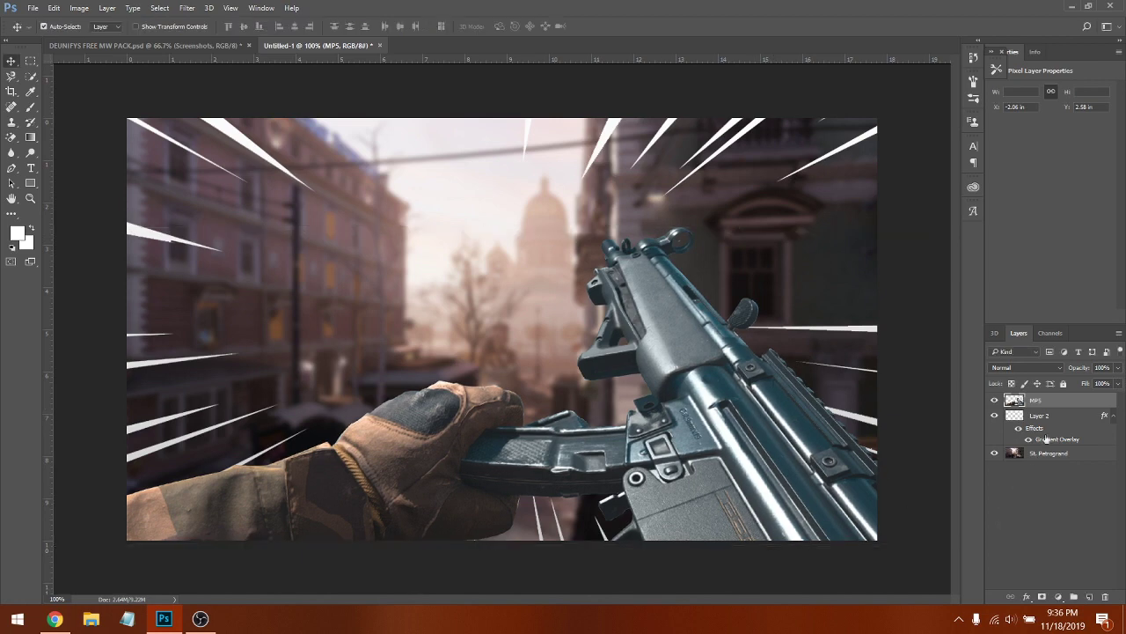
- Hide the MP5 layer and add an empty Layer 3 above St. Petrogrand
left_click(995, 401)
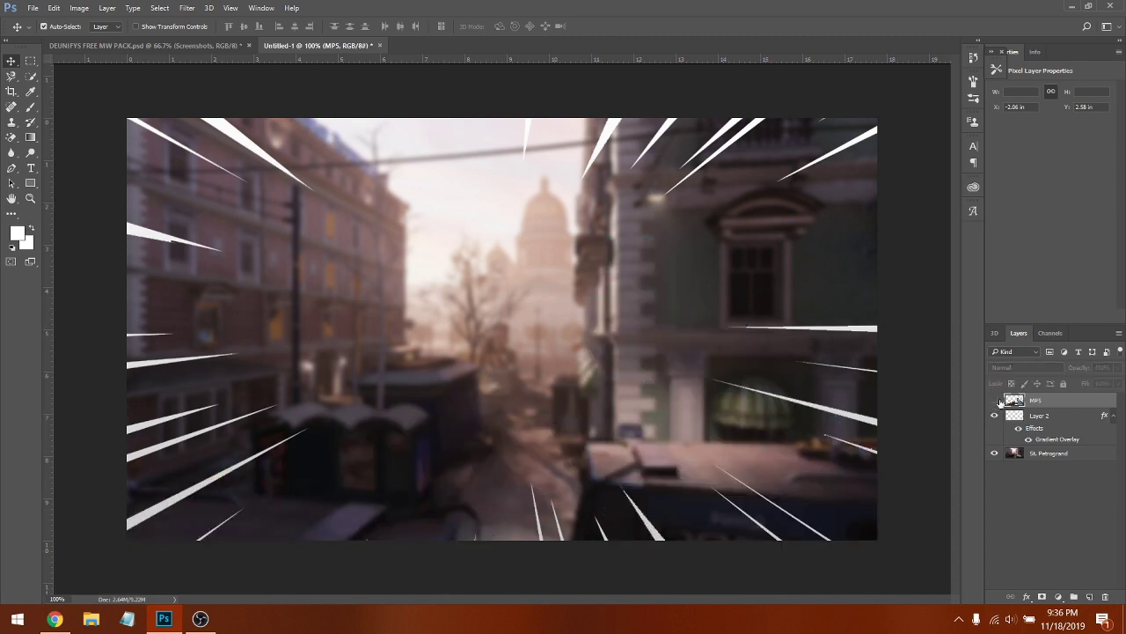
left_click(1060, 426)
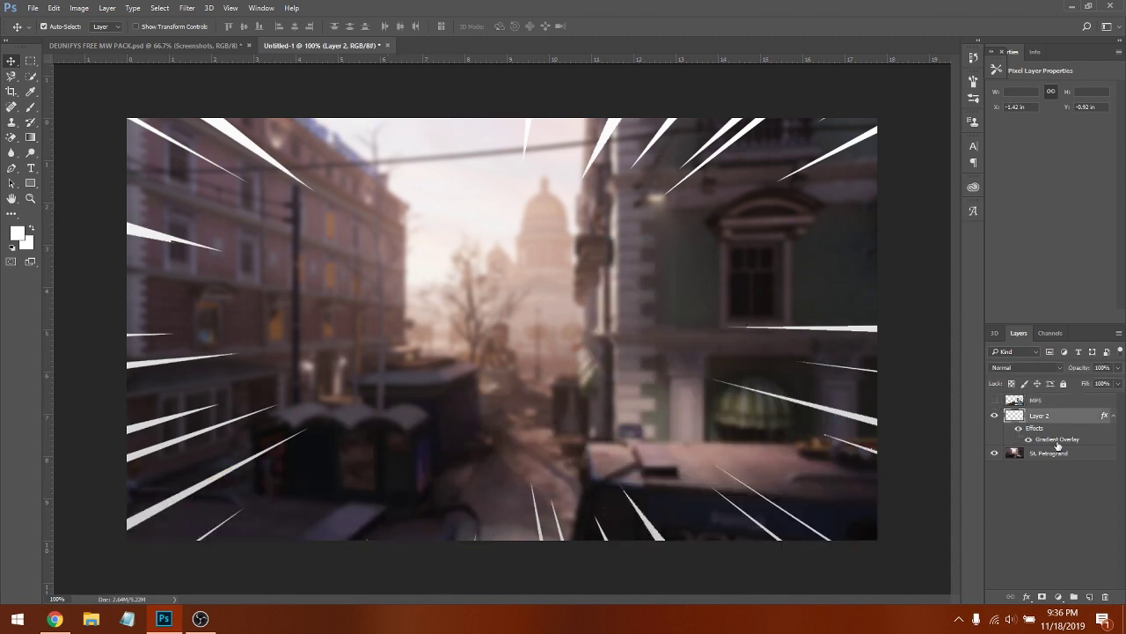
left_click(1061, 453)
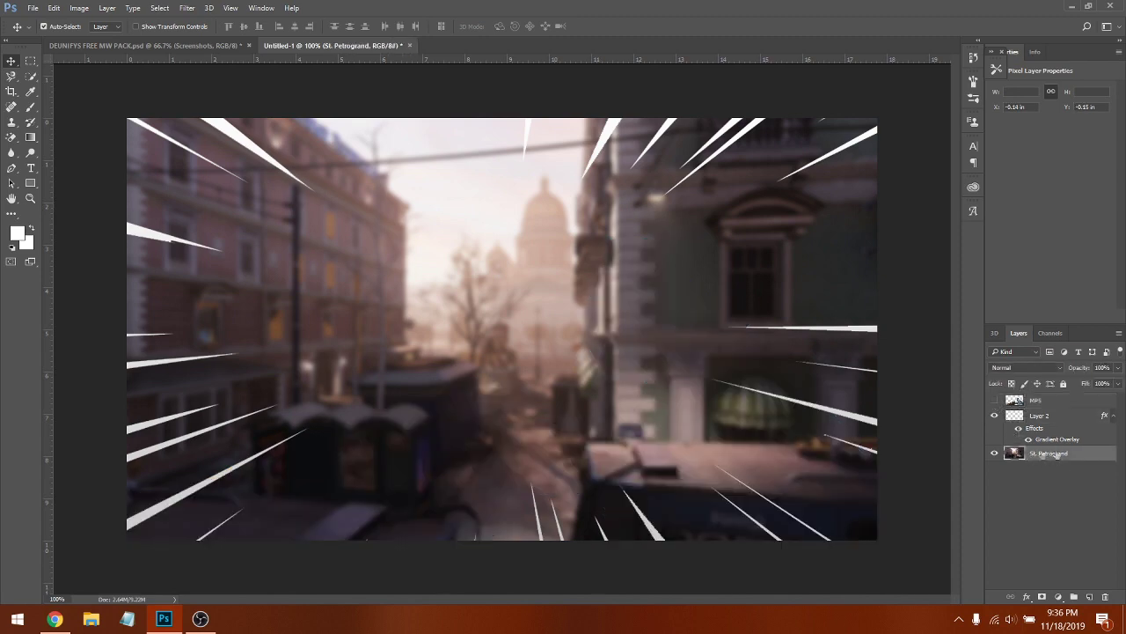
left_click(1090, 597)
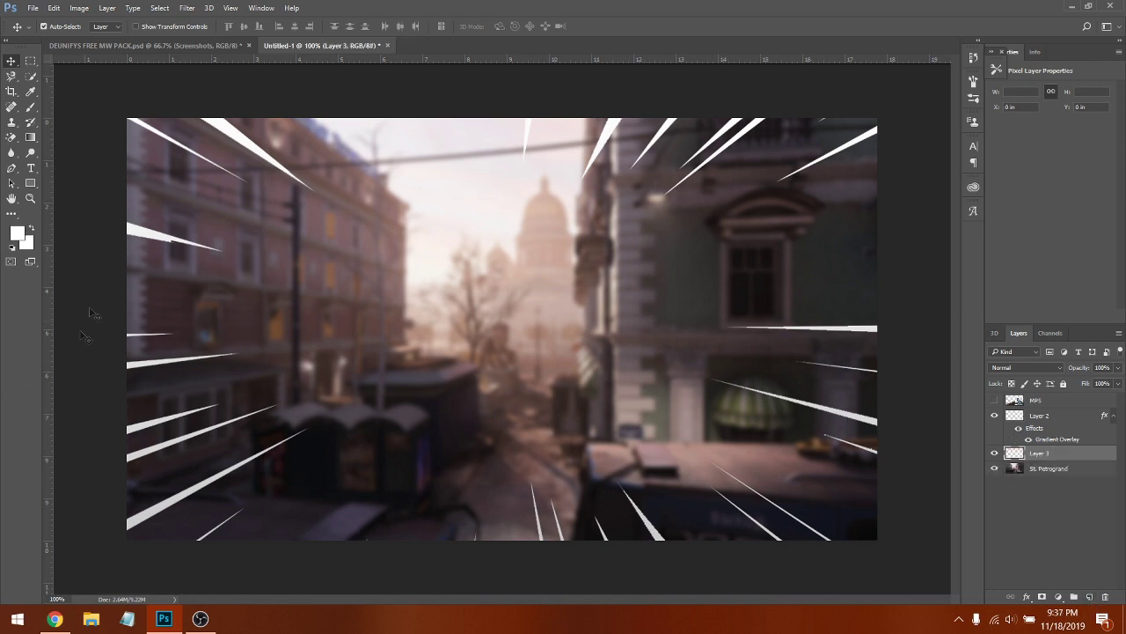
- Choose the Gradient tool and browse the gradient presets in the Gradient Editor
left_click(28, 139)
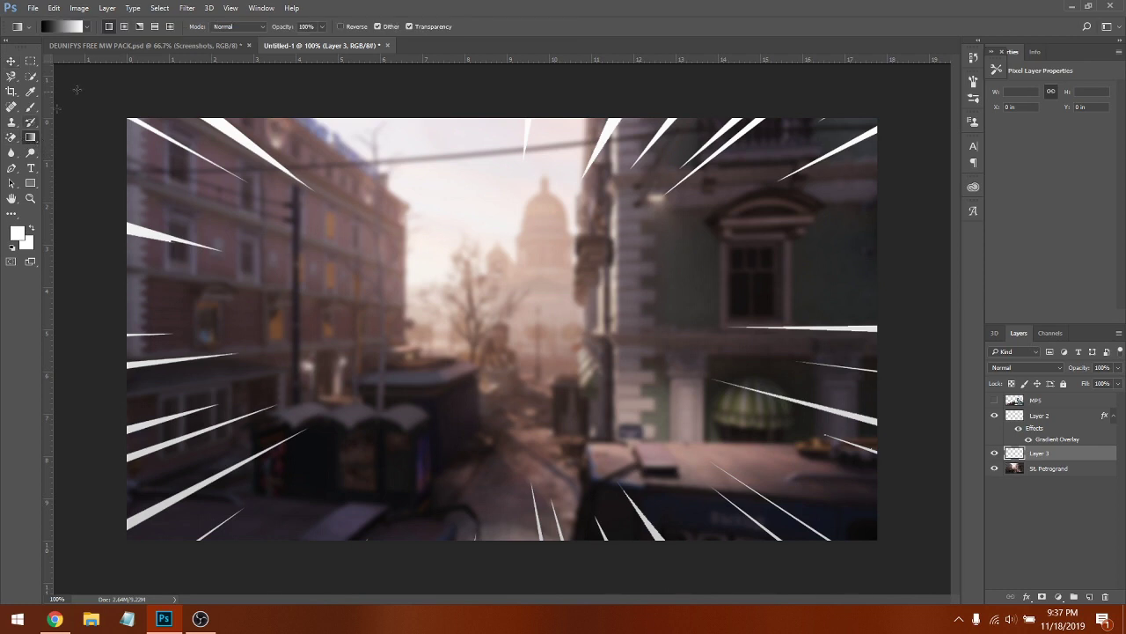
left_click(71, 26)
scroll(733, 220, "down", 5)
scroll(735, 220, "down", 6)
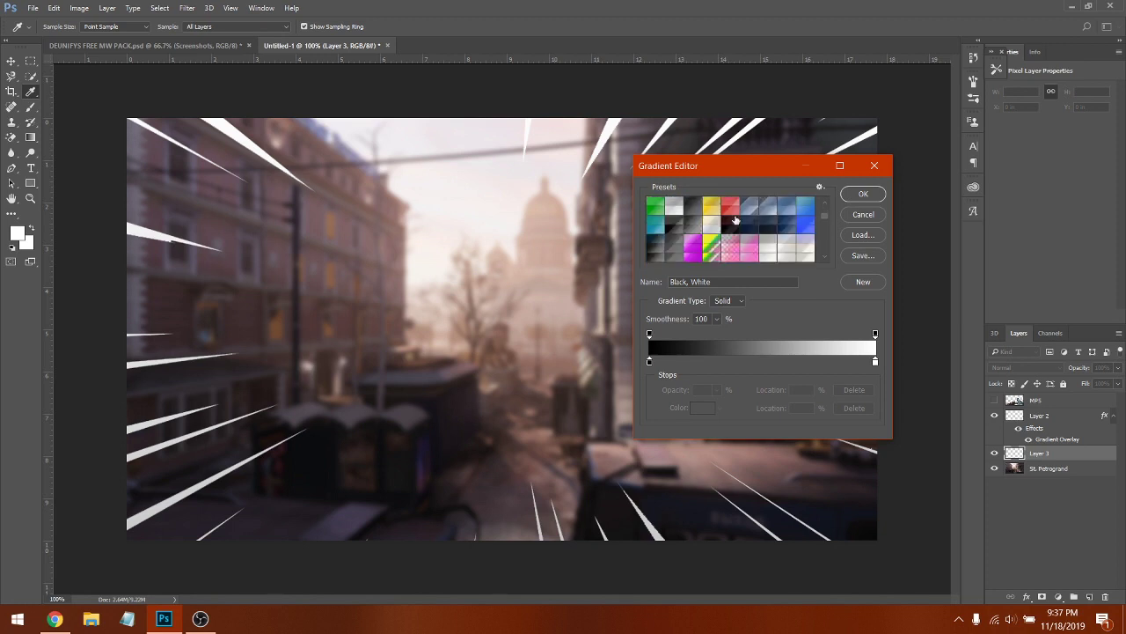
scroll(715, 214, "up", 5)
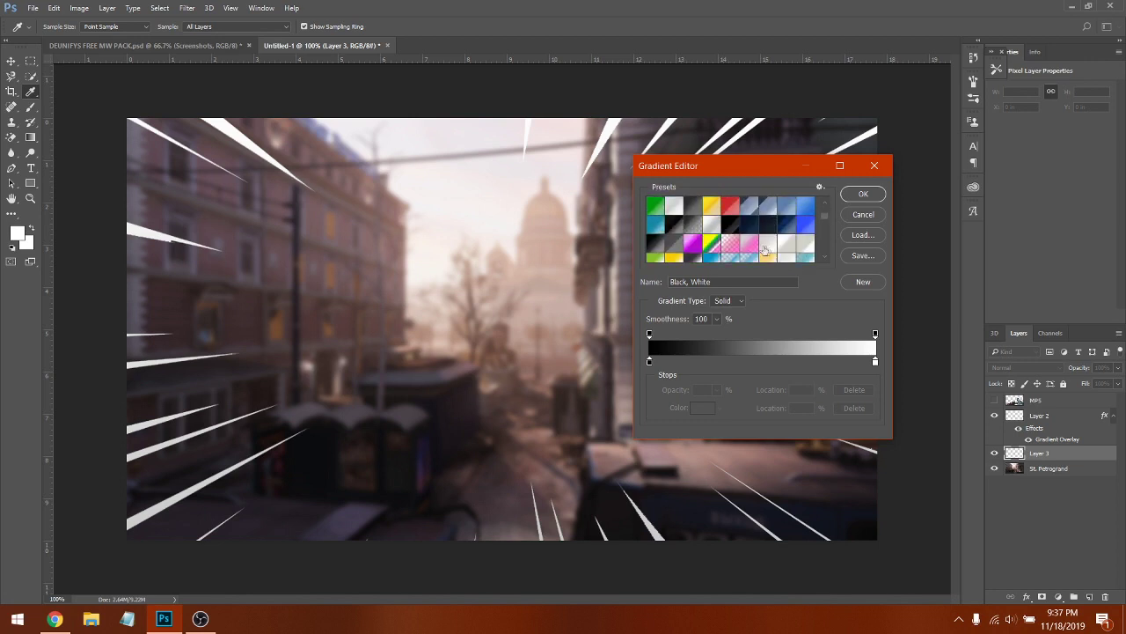
- Fill Layer 3 with a pink gradient across the canvas, trying Overlay but keeping Normal blending
left_click(725, 241)
left_click(863, 194)
left_click_drag(97, 327, 868, 329)
left_click(1025, 369)
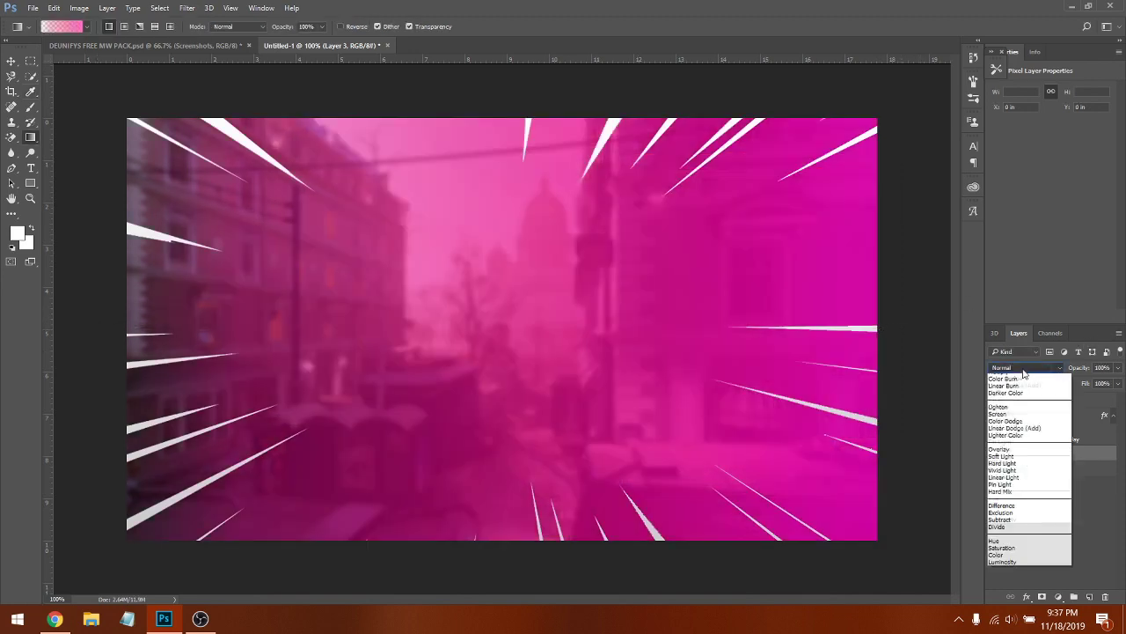
left_click(1038, 485)
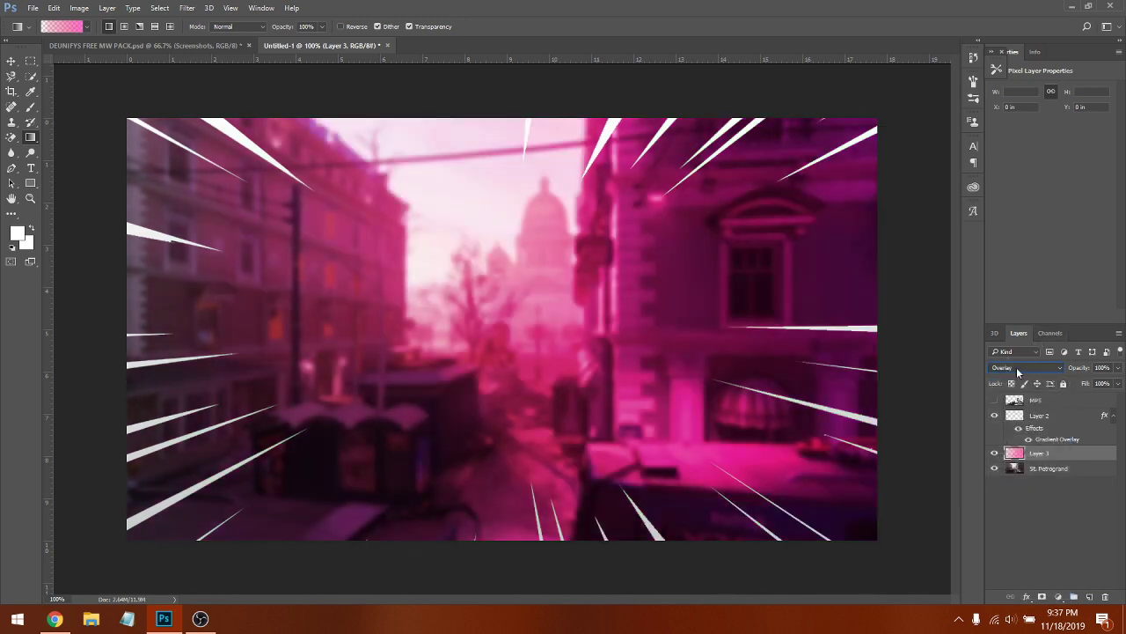
left_click(1021, 368)
left_click(1012, 380)
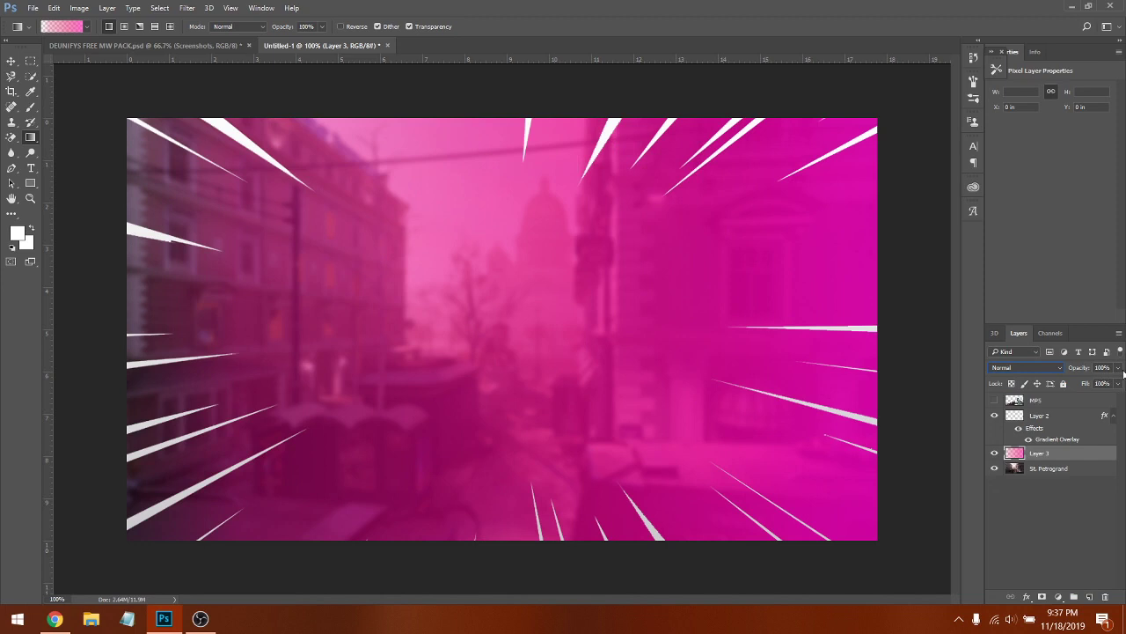
- Lower Layer 3's opacity to about 50%
left_click(1119, 368)
left_click_drag(1085, 385, 1091, 382)
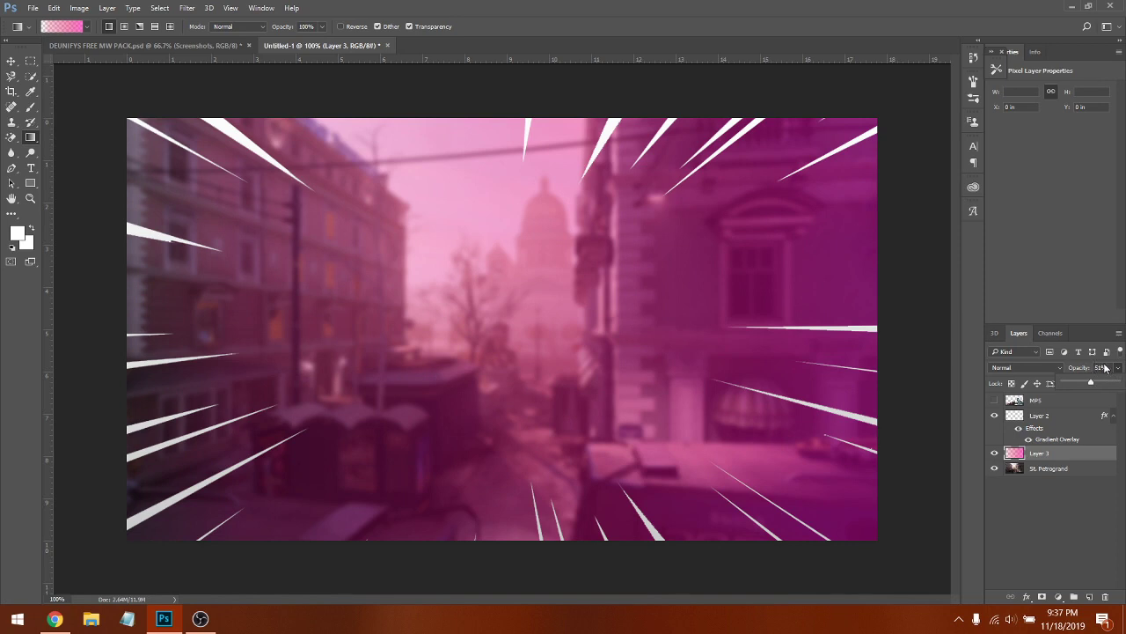
left_click(1101, 369)
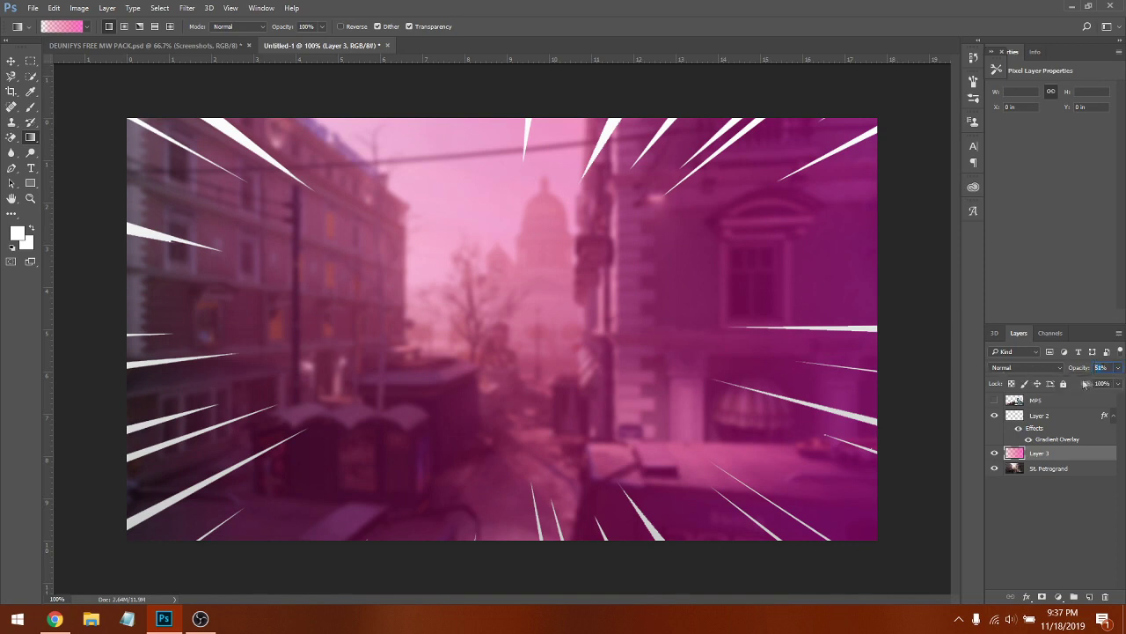
type("20")
key("Return")
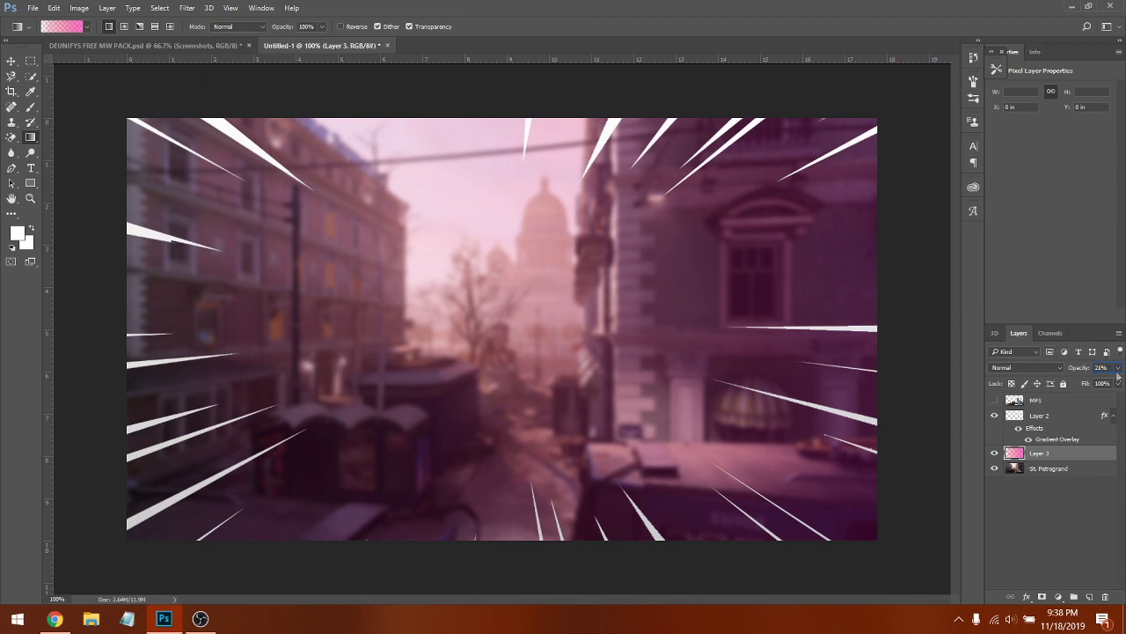
type("50")
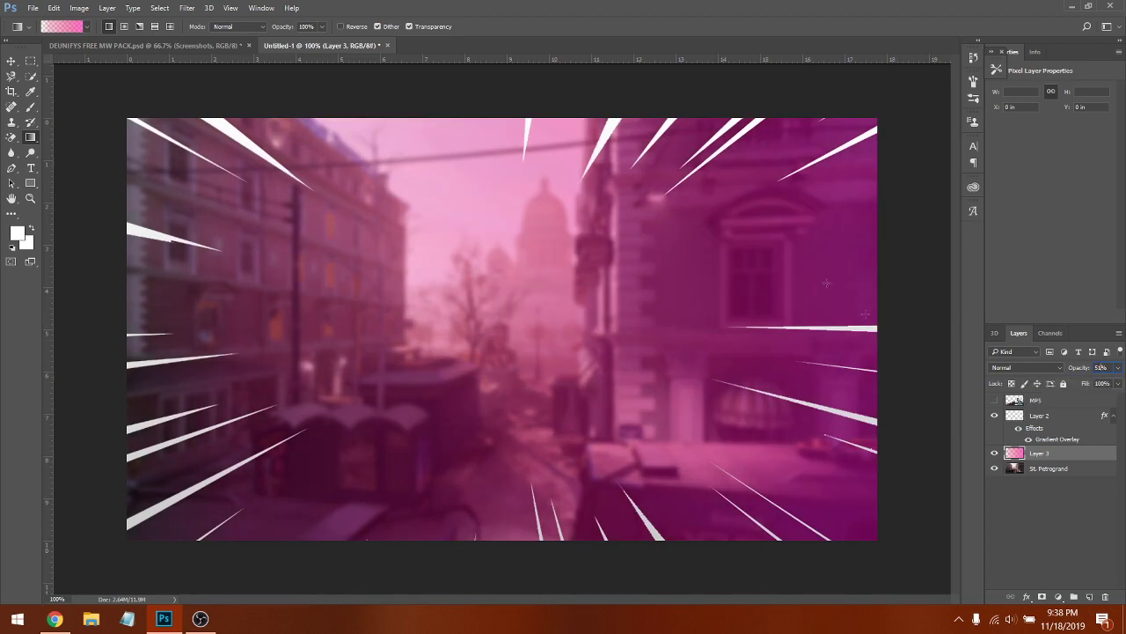
- Delete the pink gradient Layer 3
right_click(1082, 454)
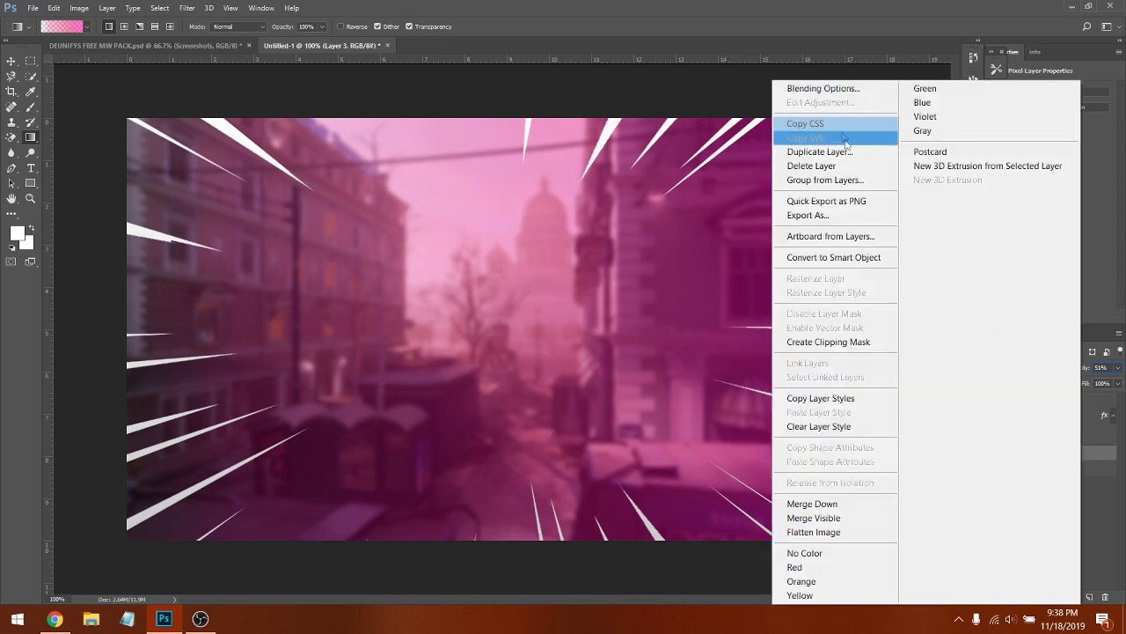
left_click(844, 168)
left_click(518, 235)
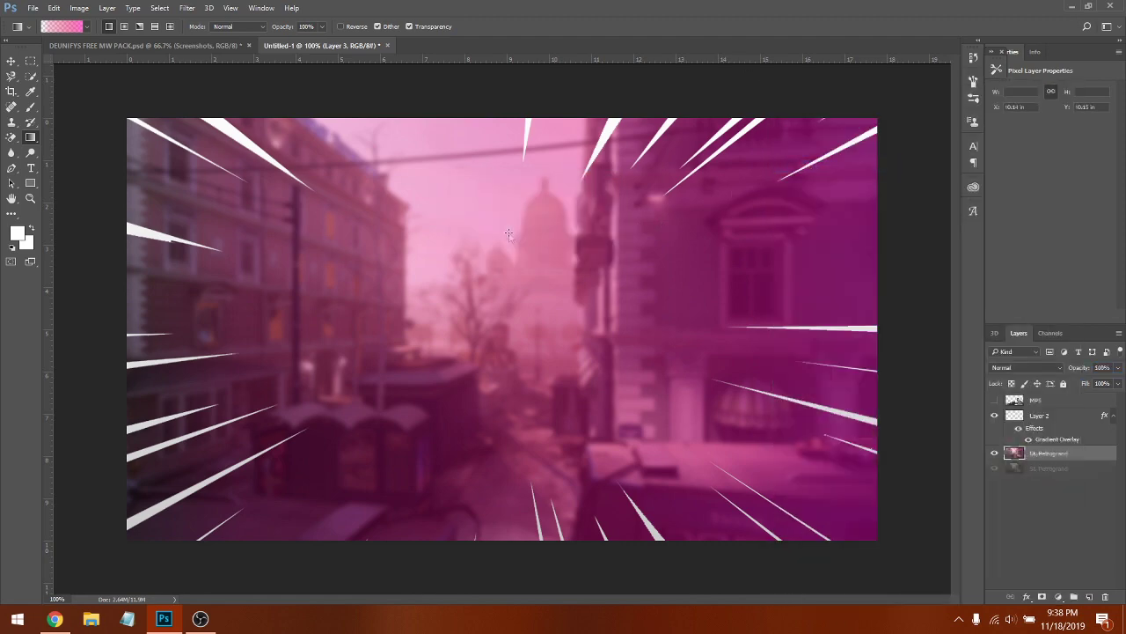
- On a new layer, paint a large soft white glow across the canvas centre with a 480 px brush
left_click(1089, 597)
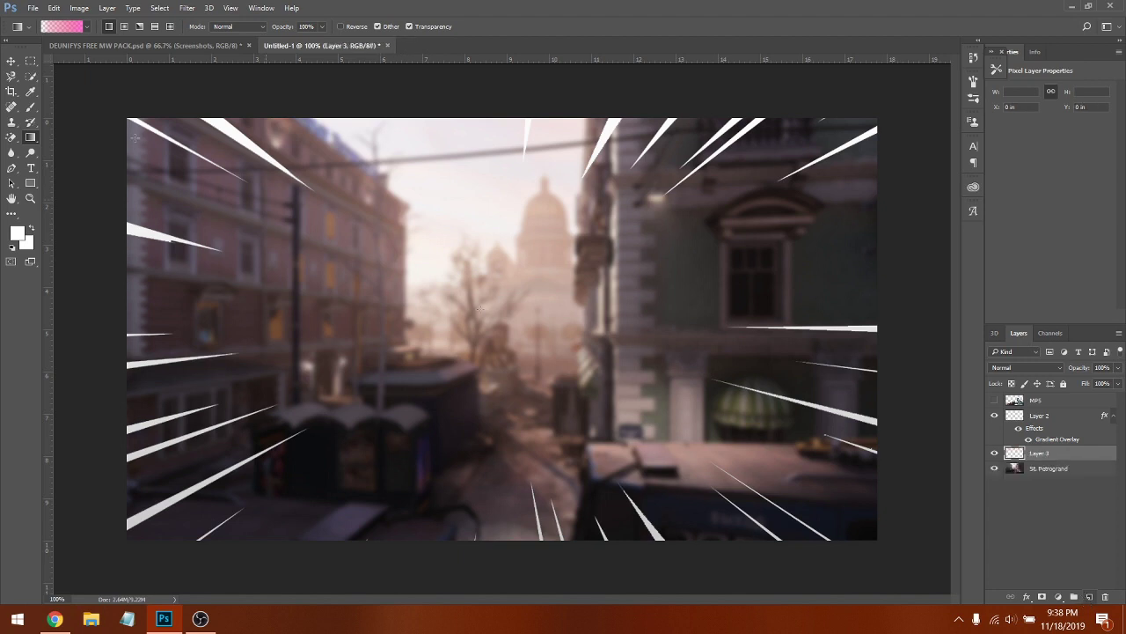
left_click(31, 106)
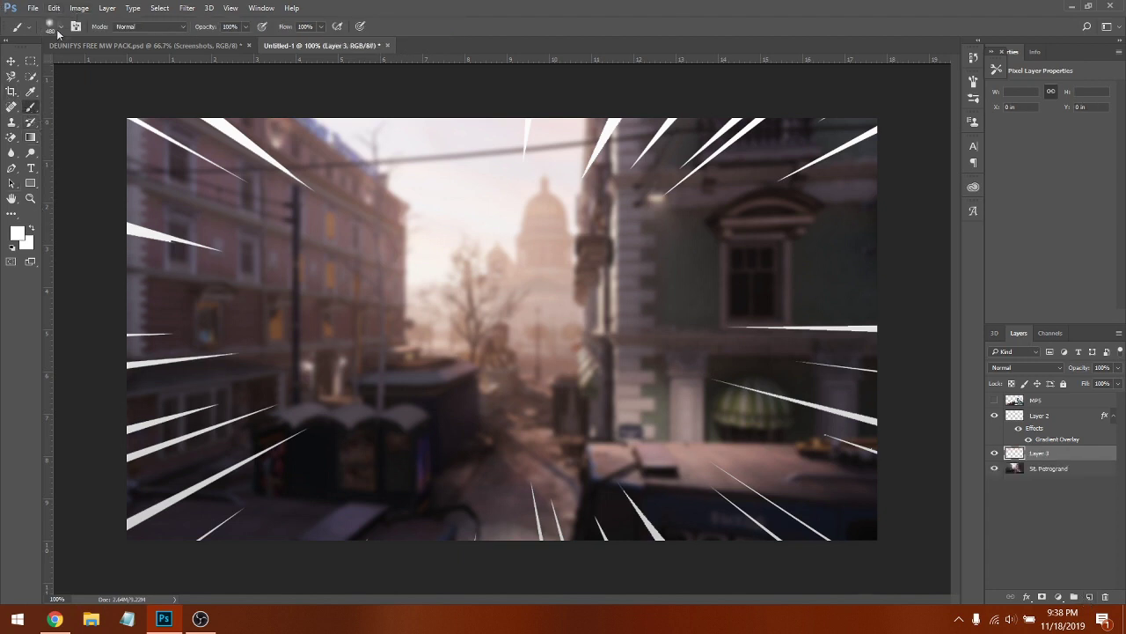
left_click(51, 26)
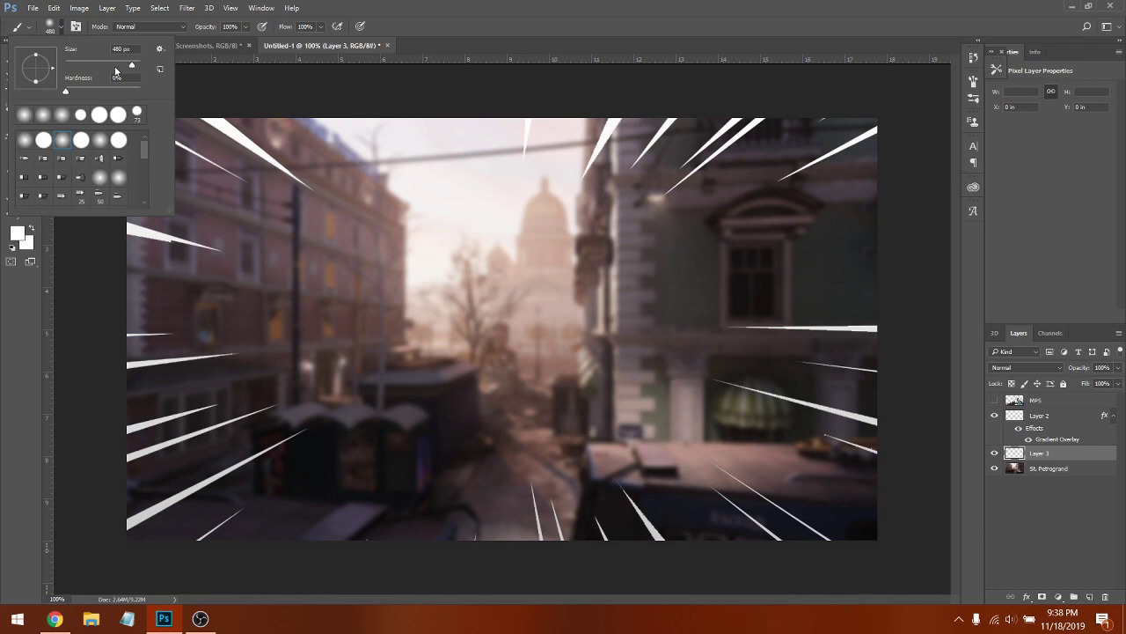
left_click(49, 25)
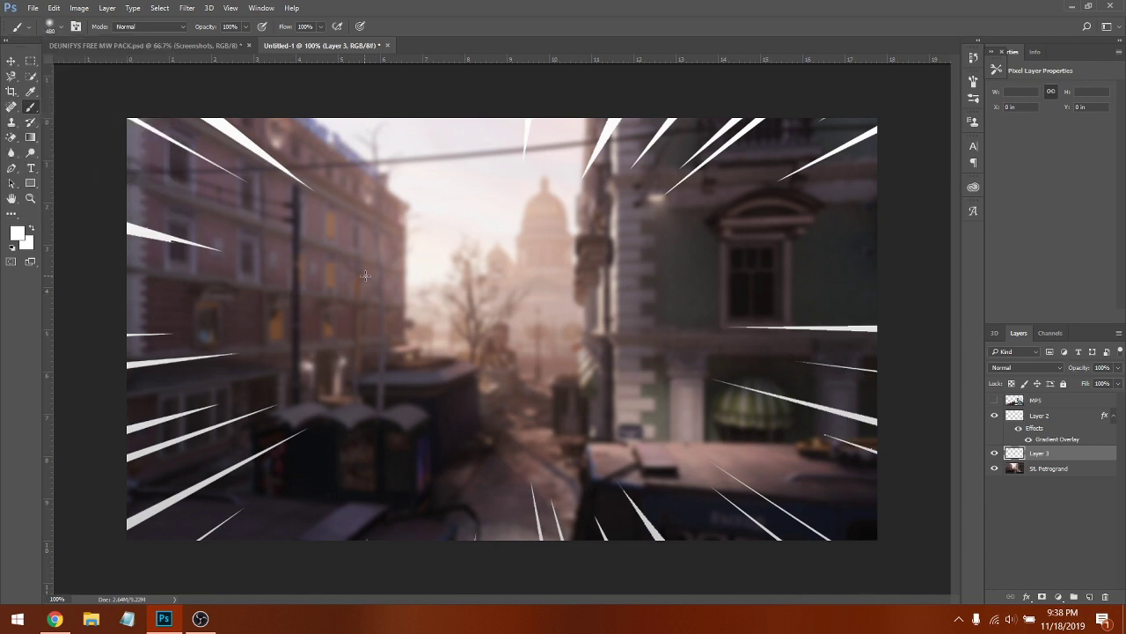
mouse_move(477, 322)
left_mouse_down()
mouse_move(549, 313)
mouse_move(430, 350)
mouse_move(361, 308)
mouse_move(483, 274)
mouse_move(529, 294)
mouse_move(642, 441)
mouse_move(442, 446)
mouse_move(329, 412)
mouse_move(337, 323)
mouse_move(443, 305)
mouse_move(579, 355)
mouse_move(610, 324)
mouse_move(658, 327)
mouse_move(639, 423)
mouse_move(581, 402)
mouse_move(568, 353)
mouse_move(592, 337)
left_mouse_up()
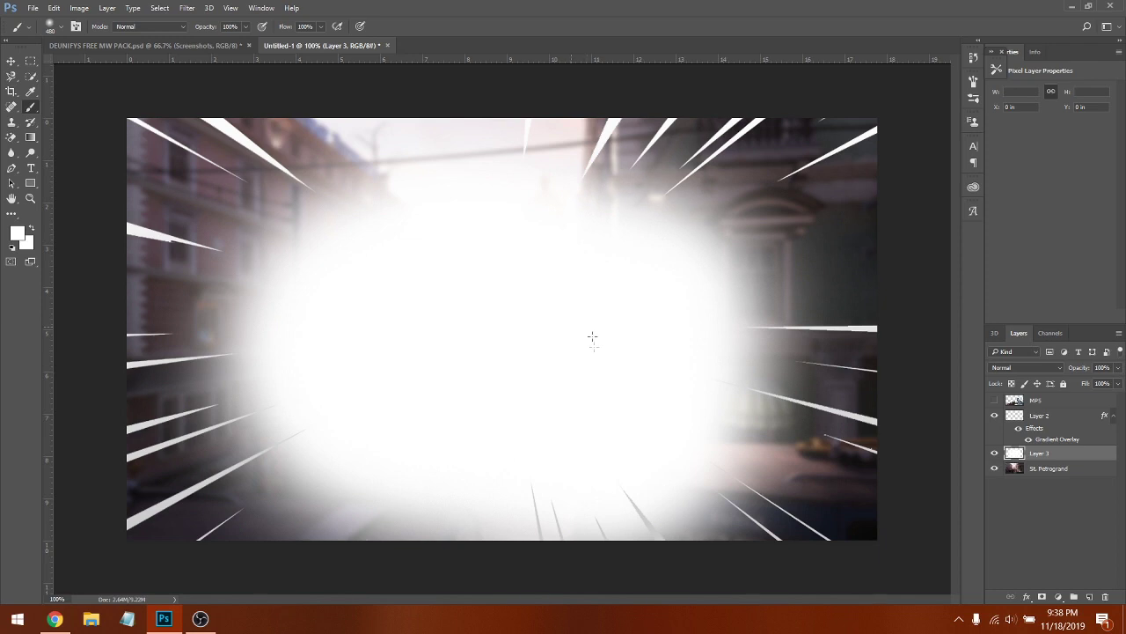
left_click(12, 61)
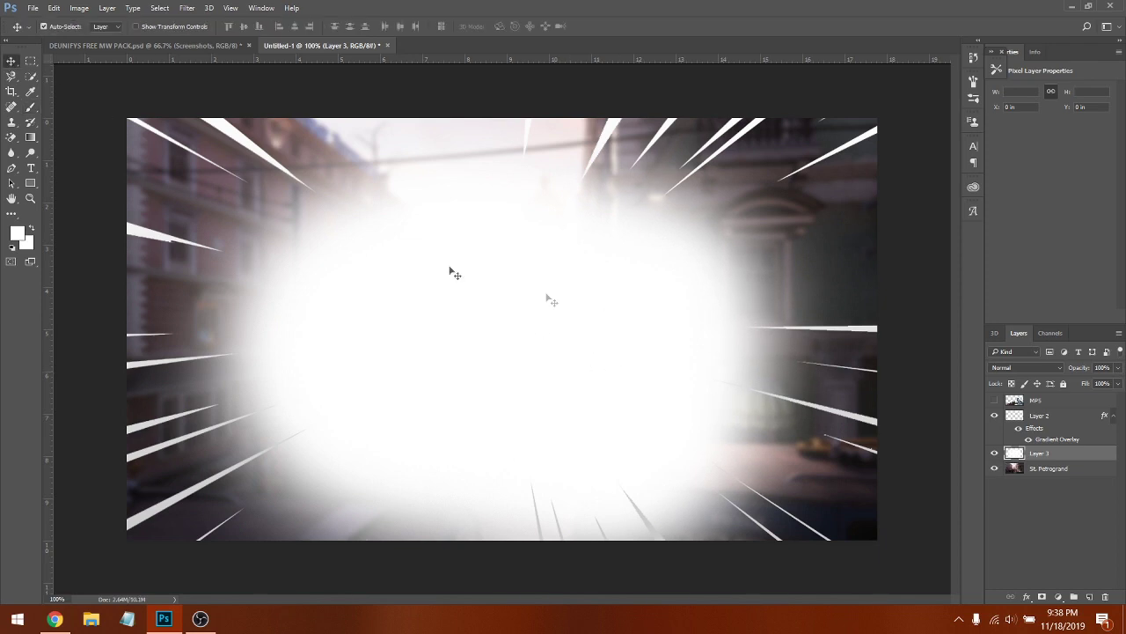
- Add a Color Overlay effect to Layer 3, starting from a red shade
double_click(1090, 454)
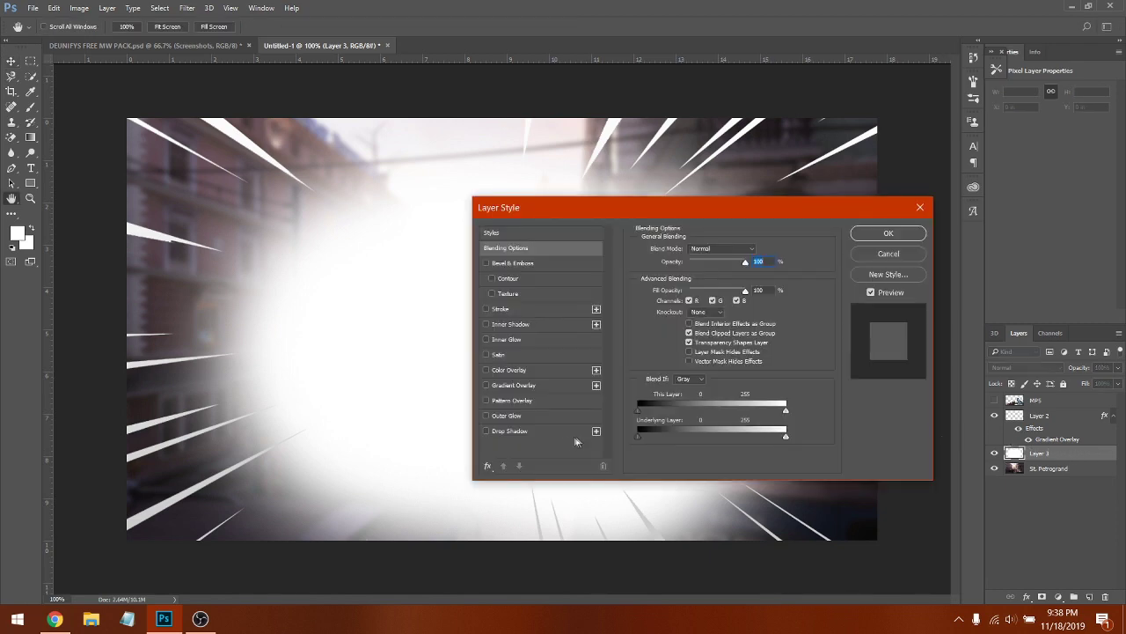
left_click(546, 370)
left_click(758, 250)
left_click(903, 268)
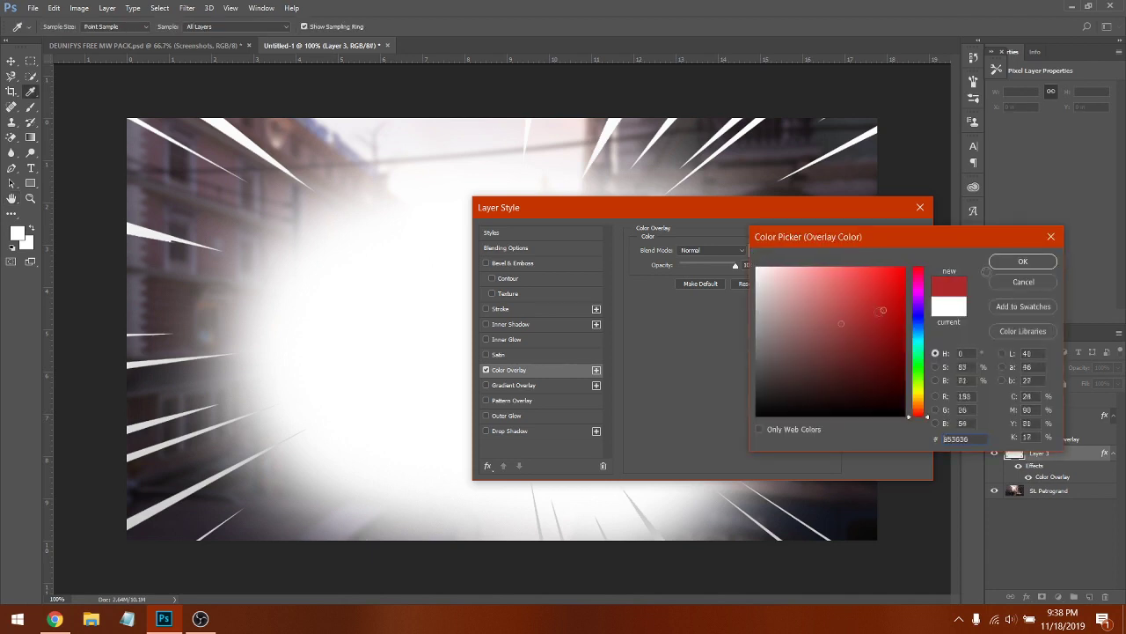
left_click_drag(831, 342, 909, 67)
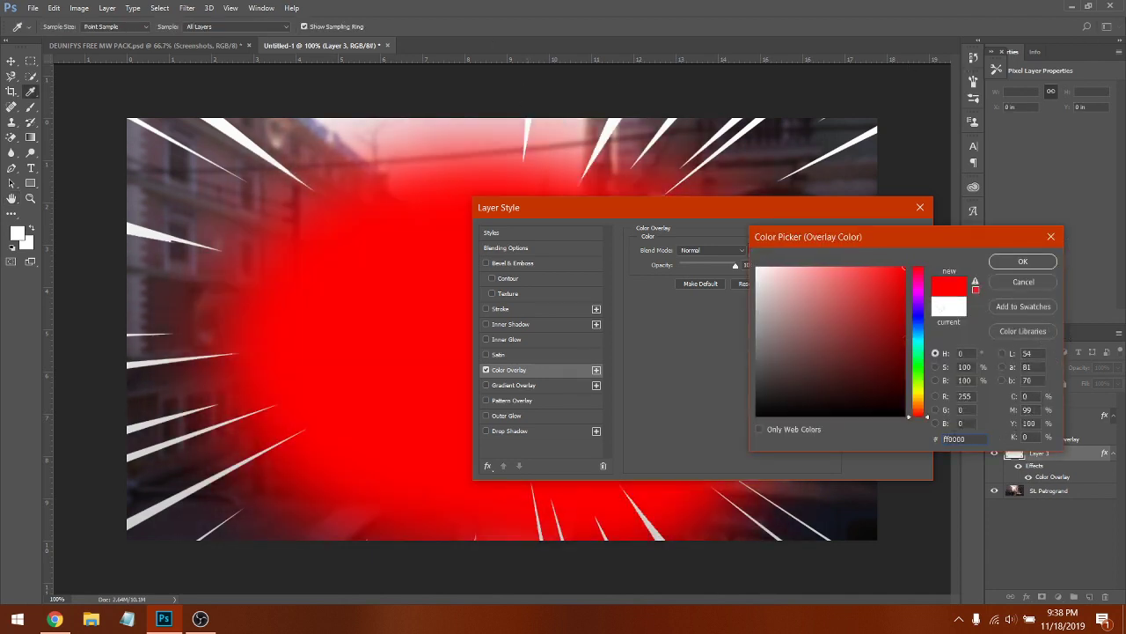
- Change the overlay colour to bright cyan 00fcff and apply the layer style
left_click(918, 338)
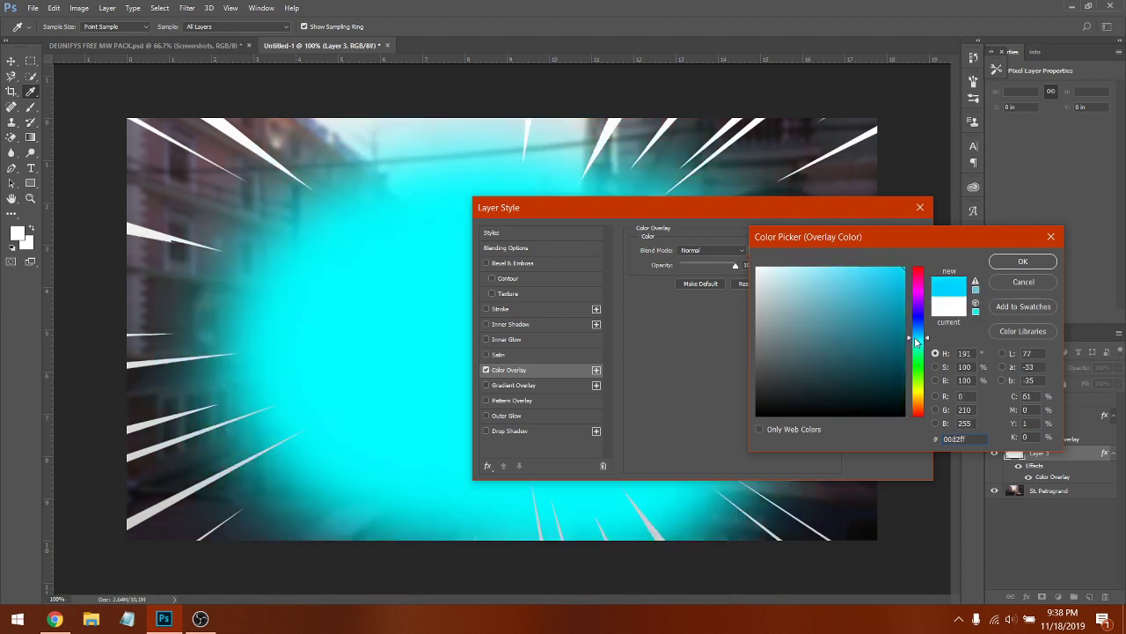
left_click(919, 319)
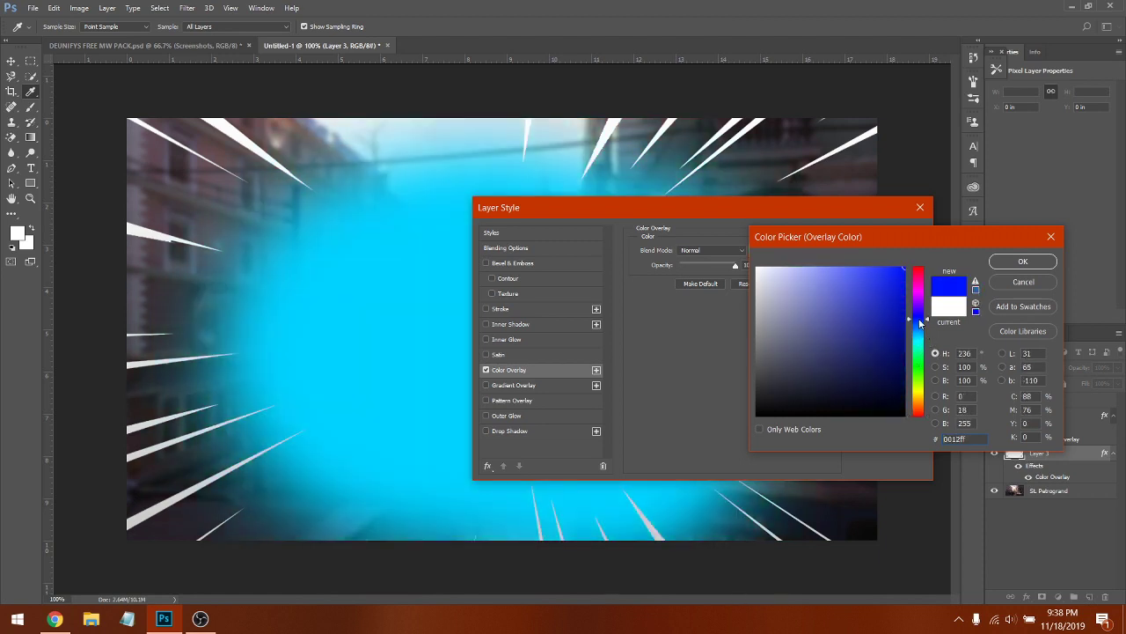
left_click(919, 308)
left_click(917, 315)
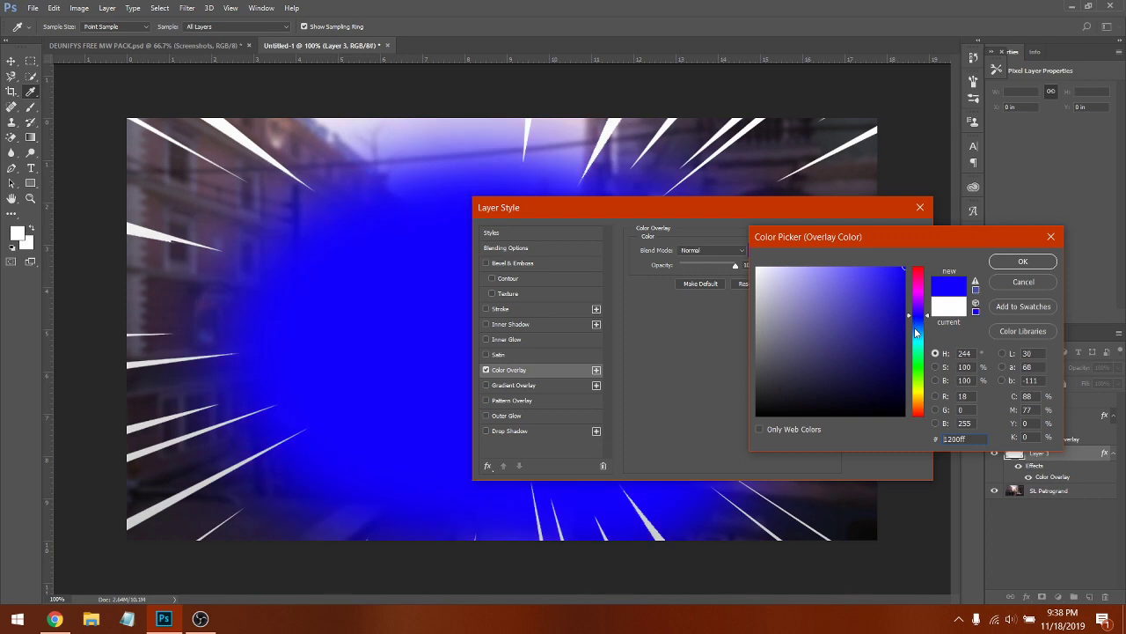
left_click(918, 306)
left_click(917, 293)
left_click(917, 304)
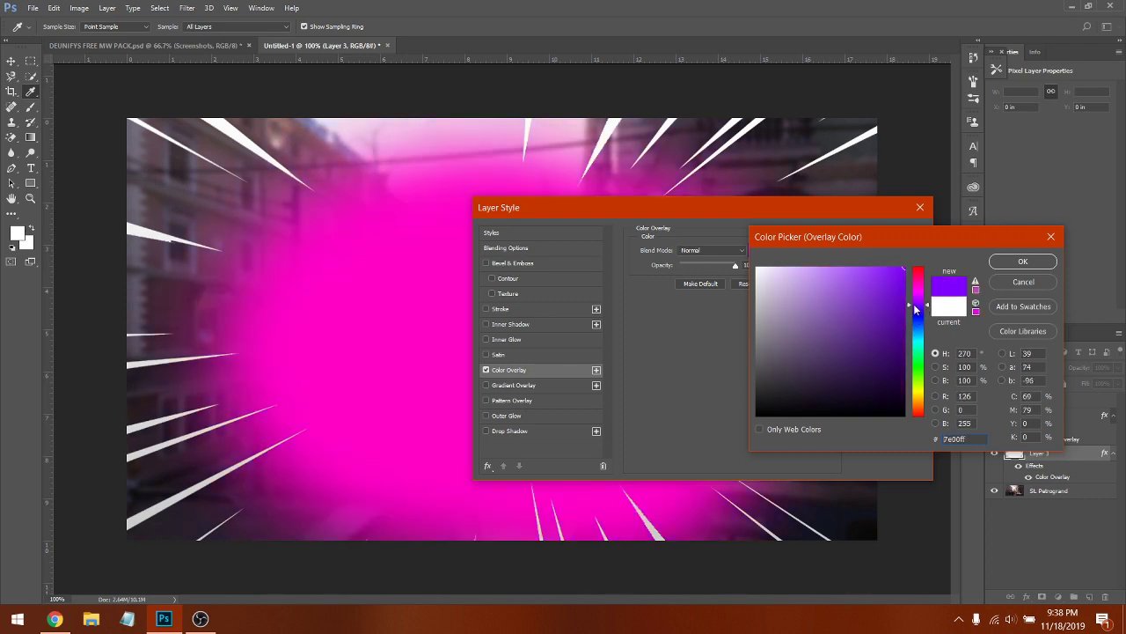
left_click(919, 338)
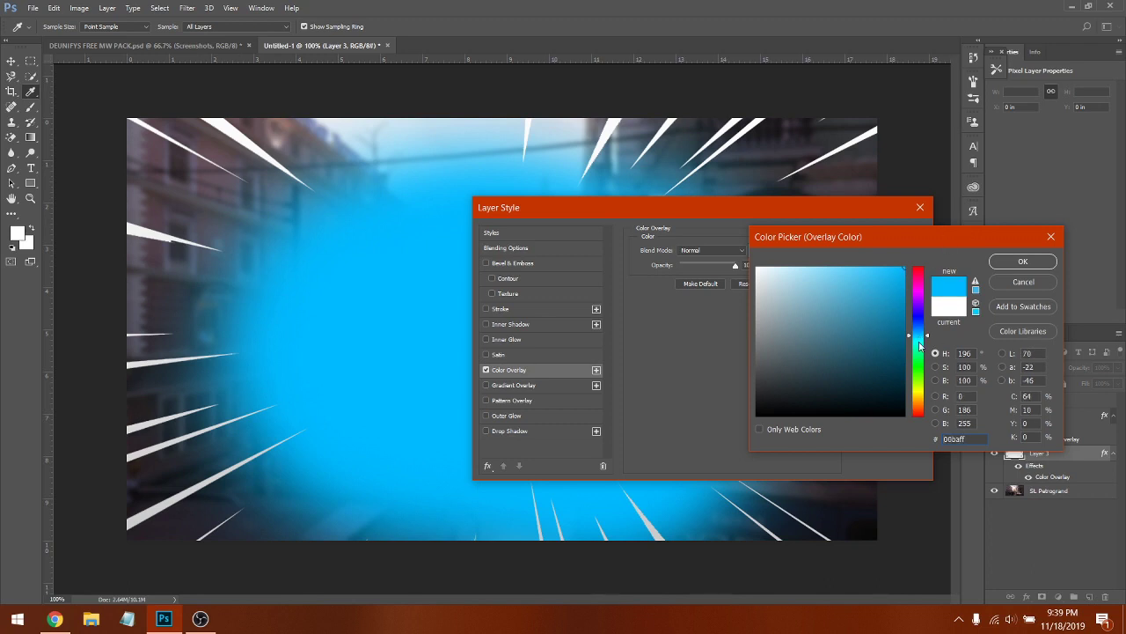
left_click(920, 342)
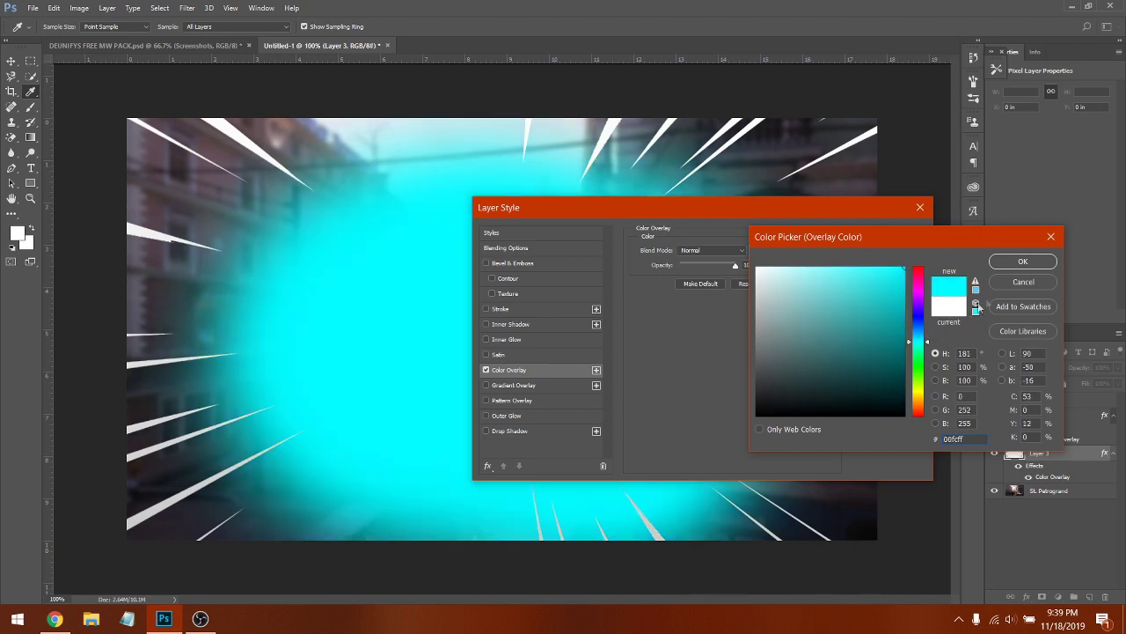
left_click(1023, 261)
left_click(906, 234)
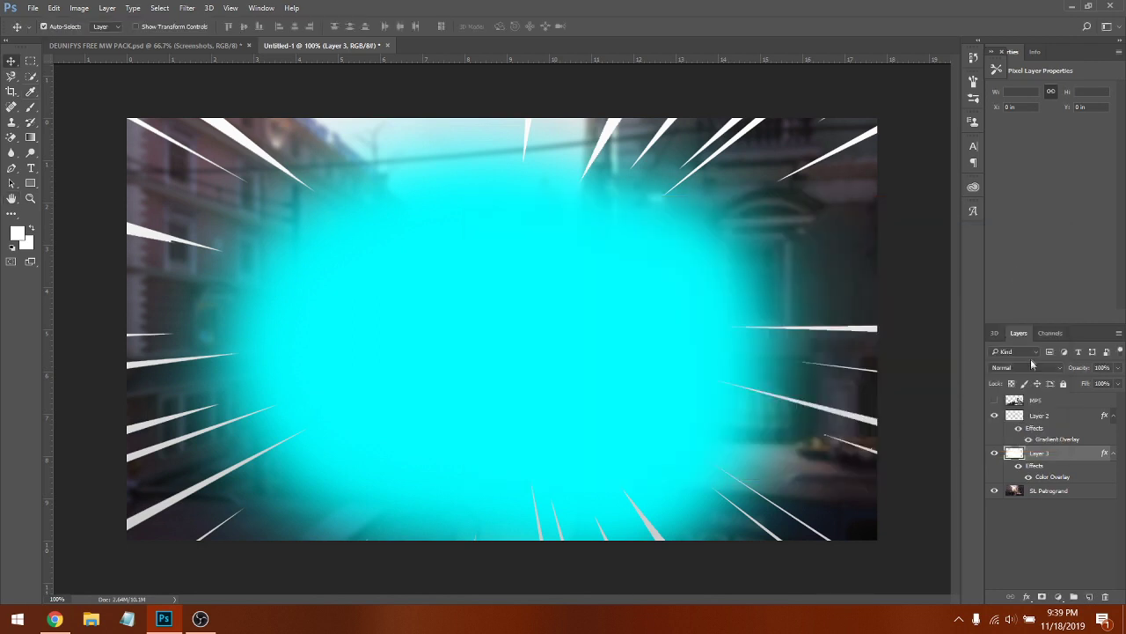
- Set the cyan glow layer to Overlay blending
left_click(1047, 372)
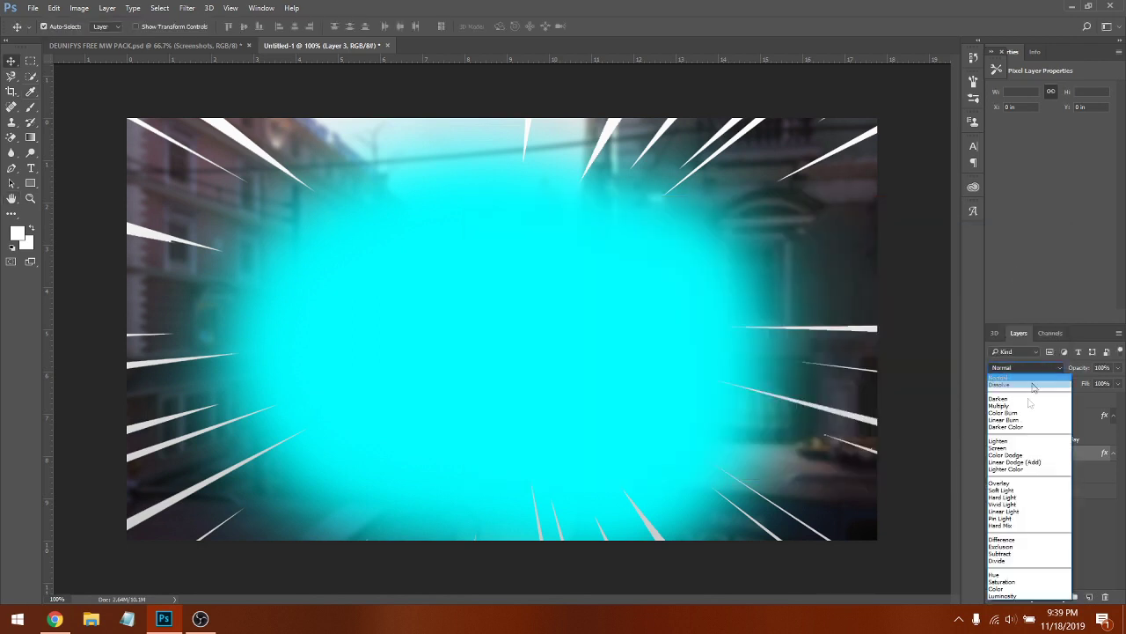
left_click(1030, 484)
left_click(1047, 369)
left_click(1042, 369)
- Lower the glow layer's opacity to about 21% and make the MP5 layer visible again
left_click(1118, 369)
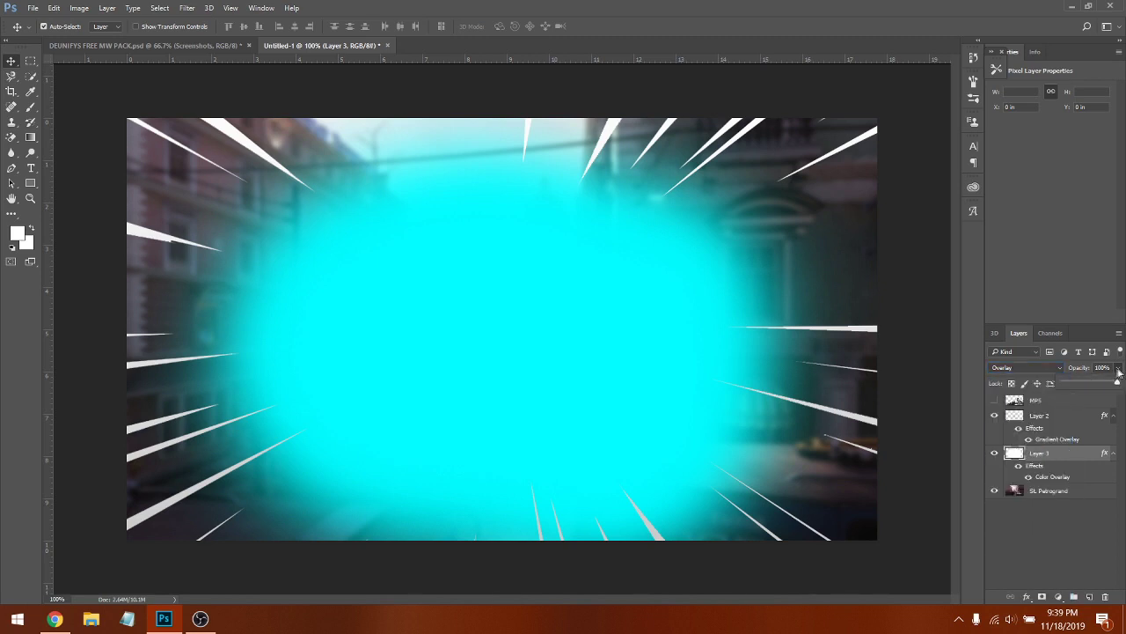
left_click_drag(1107, 381, 1099, 387)
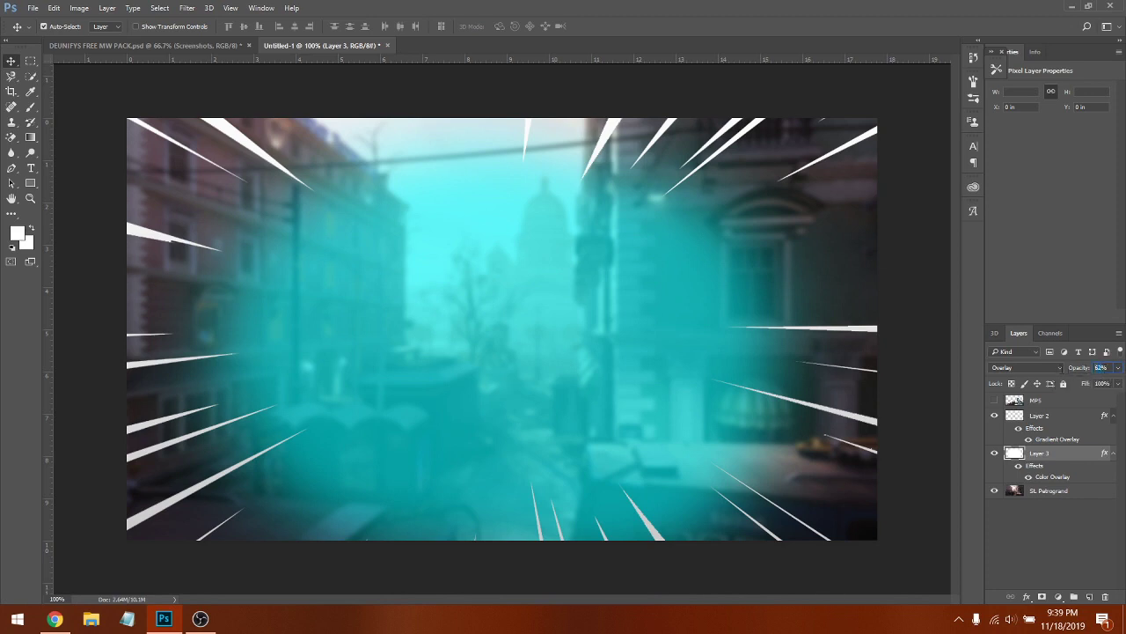
type("58")
key("Return")
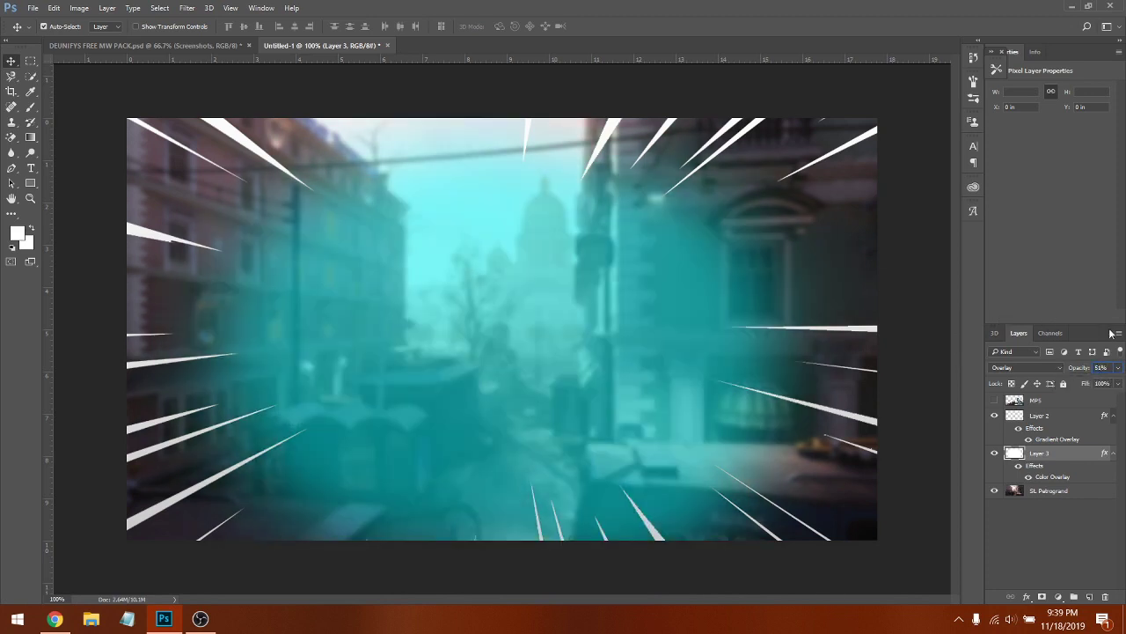
type("20")
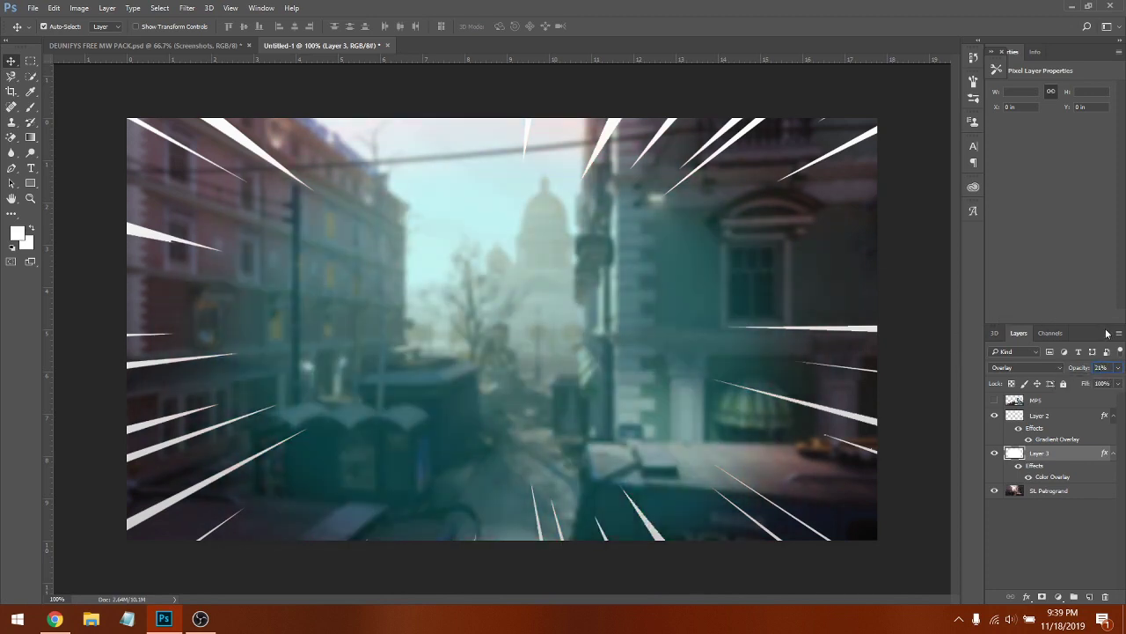
type("21")
left_click(995, 400)
- Apply Filter > Sharpen > Sharpen to the MP5 layer
left_click(1068, 401)
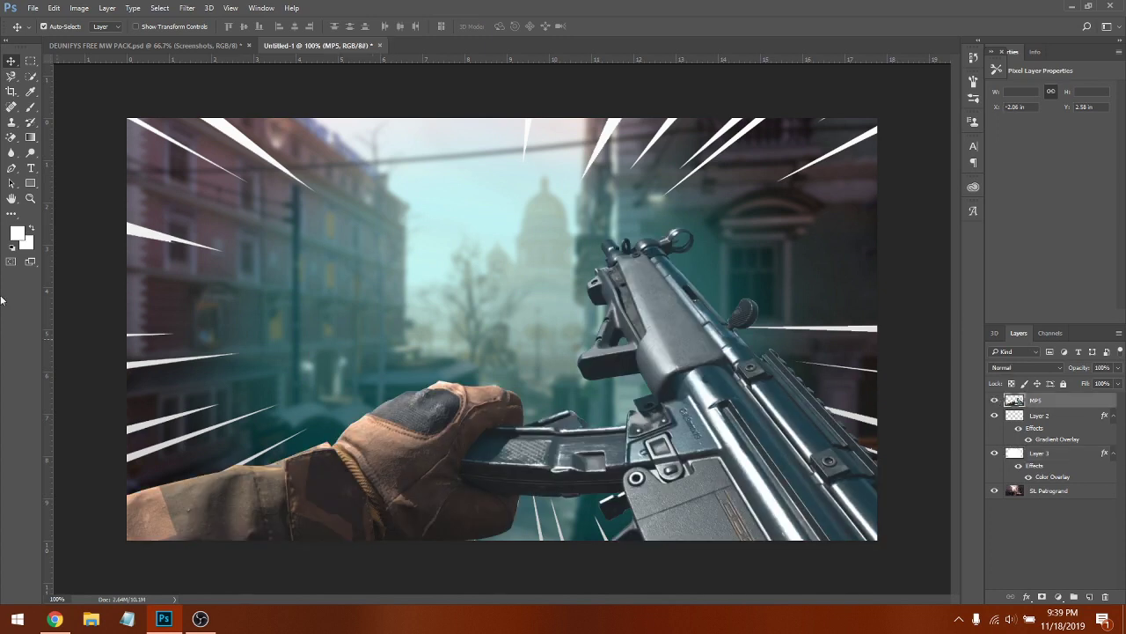
left_click(187, 7)
mouse_move(305, 258)
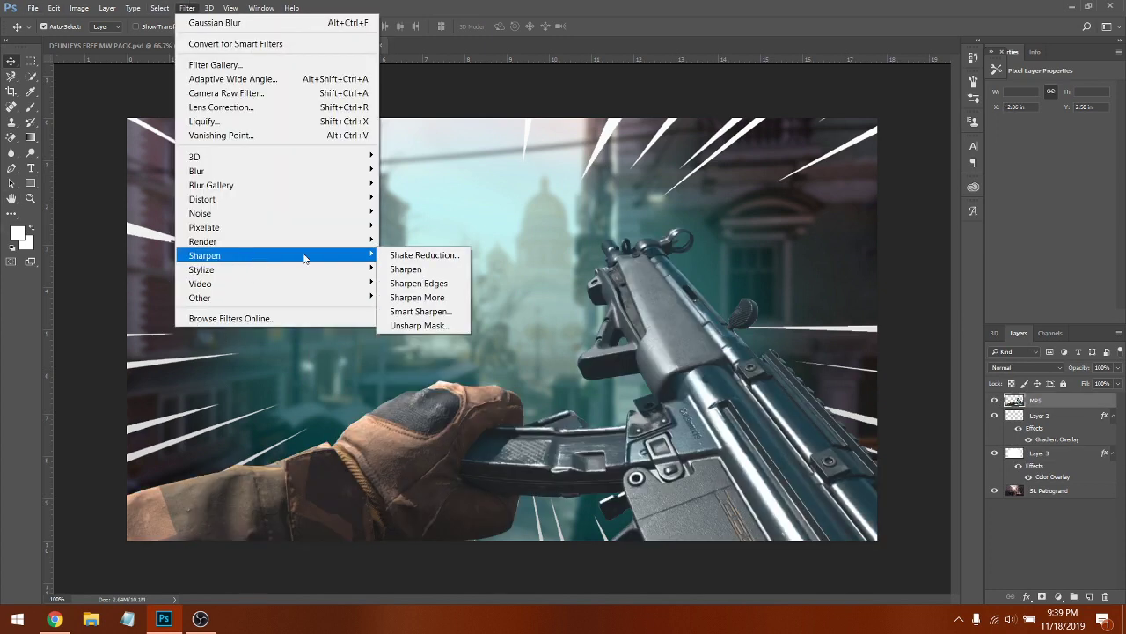
left_click(400, 269)
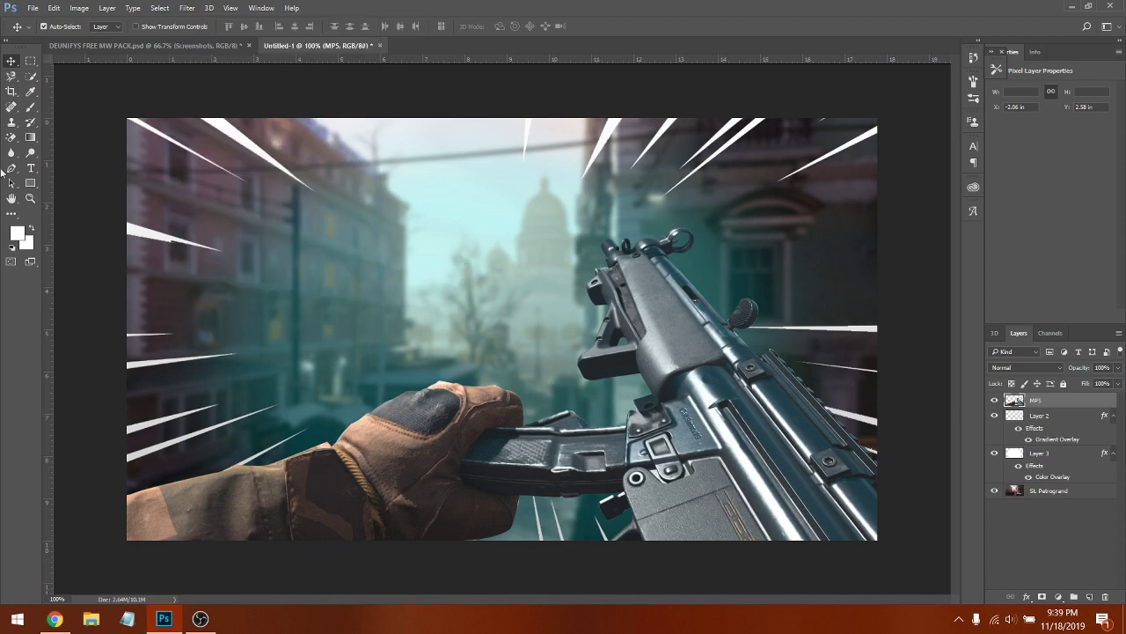
- Raise the MP5 layer's brightness and contrast to 21 each
left_click(80, 8)
mouse_move(104, 46)
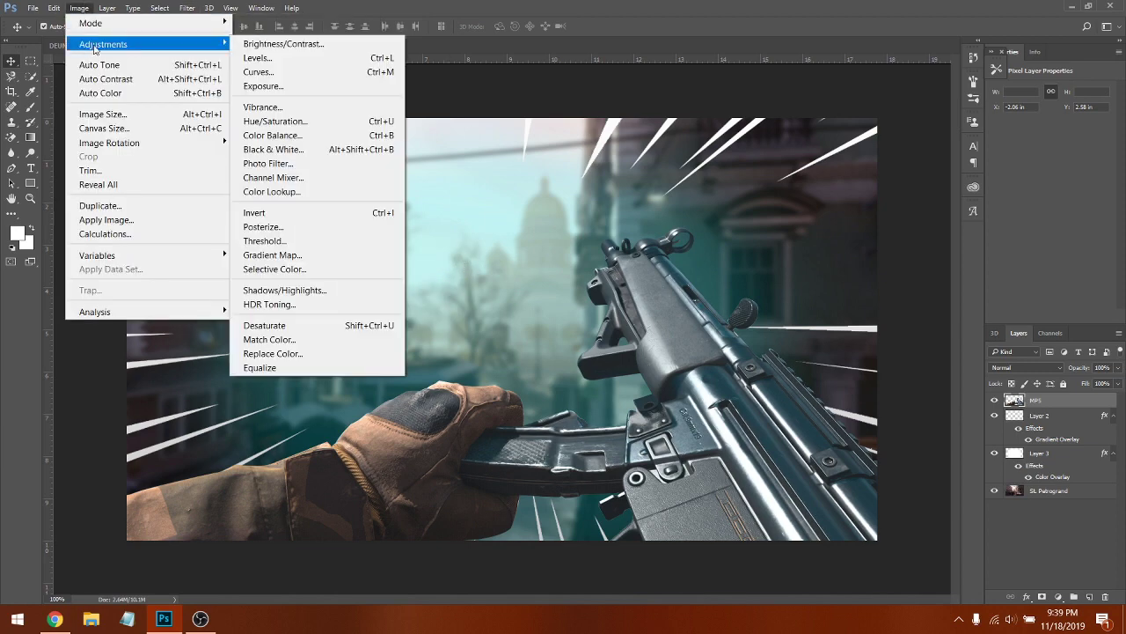
left_click(240, 44)
left_click_drag(688, 196, 690, 223)
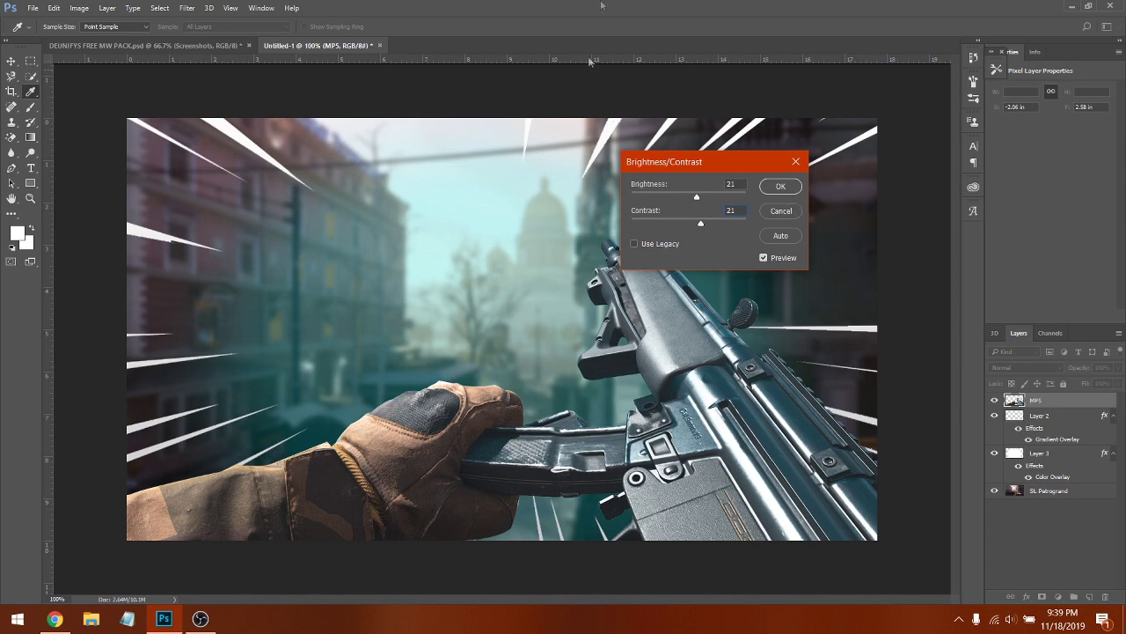
left_click(780, 187)
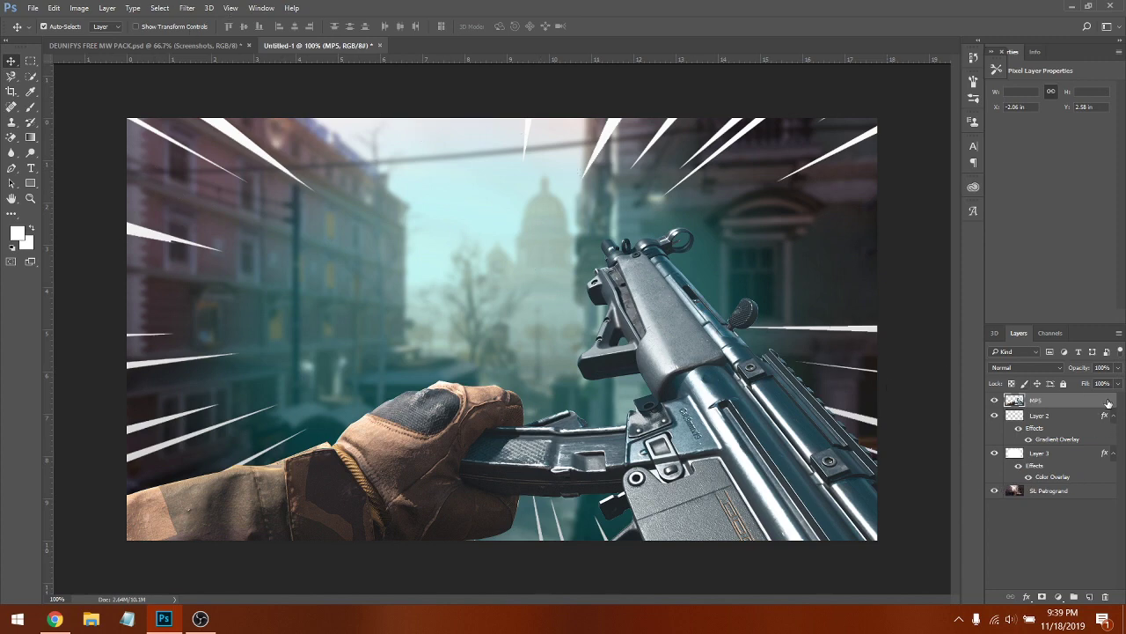
- In the MP5 layer style, remove the Drop Shadow and add an Outer Glow
double_click(1075, 406)
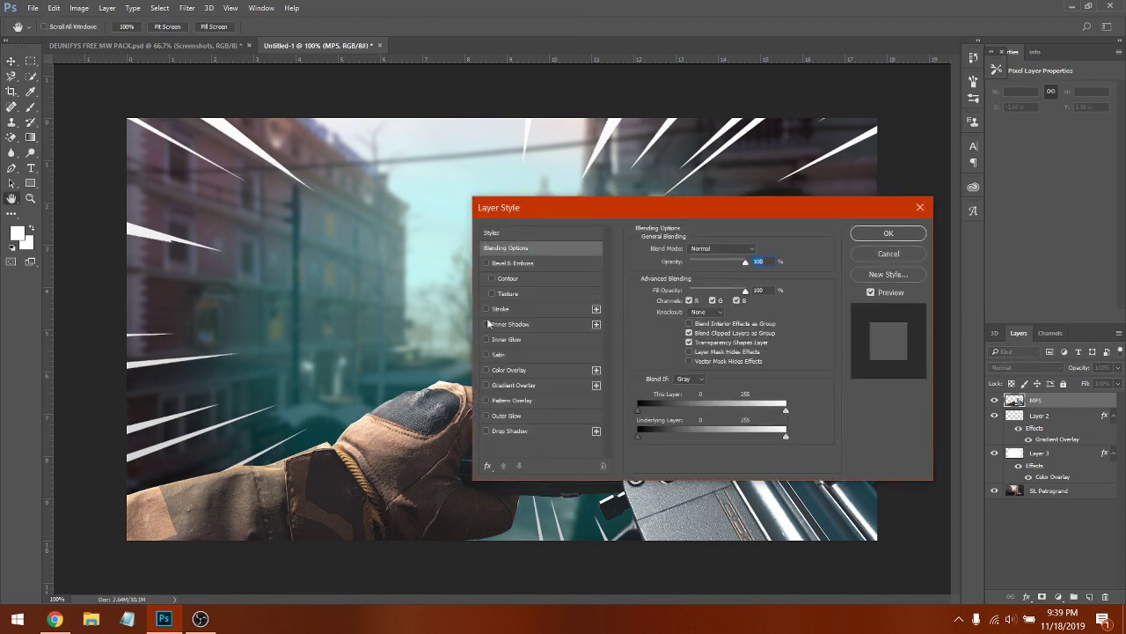
left_click(502, 430)
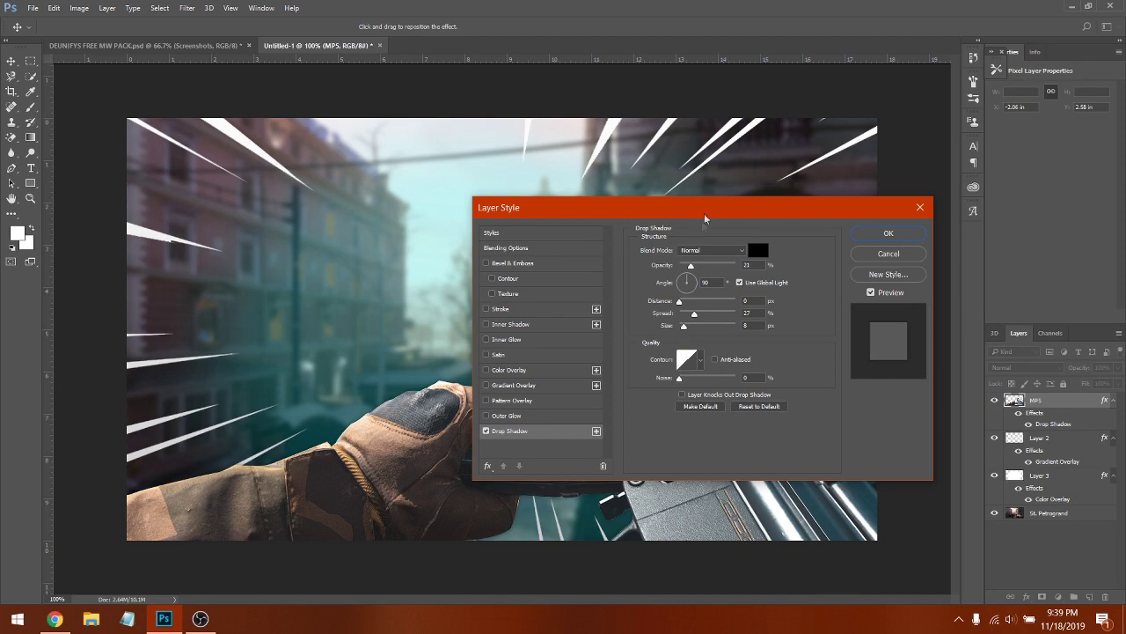
left_click_drag(707, 202, 857, 235)
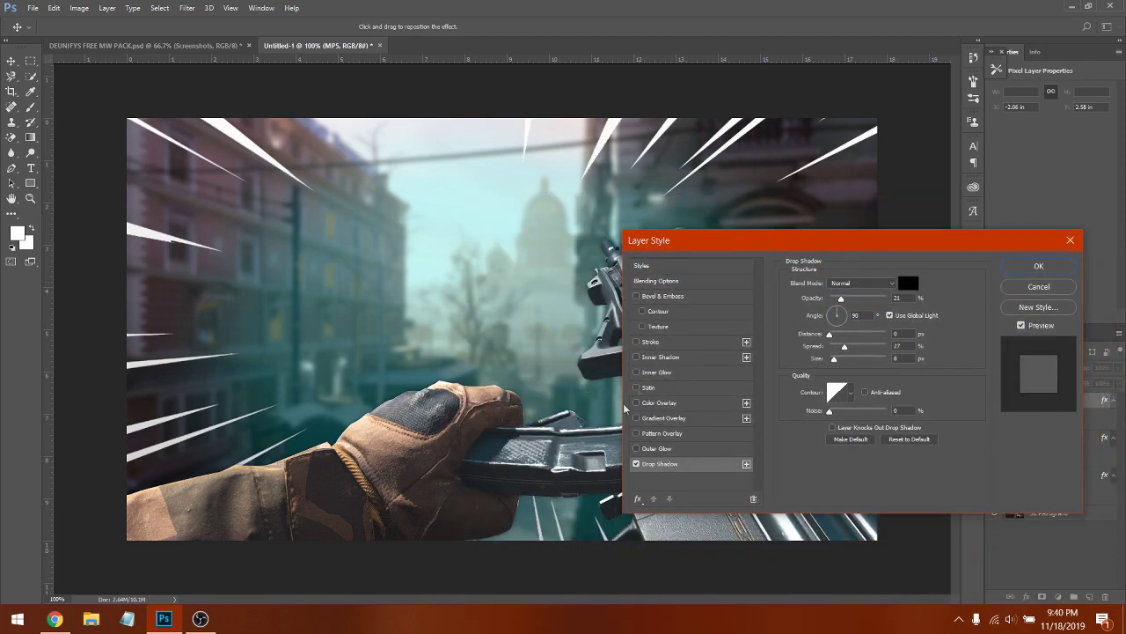
left_click(636, 464)
left_click(636, 449)
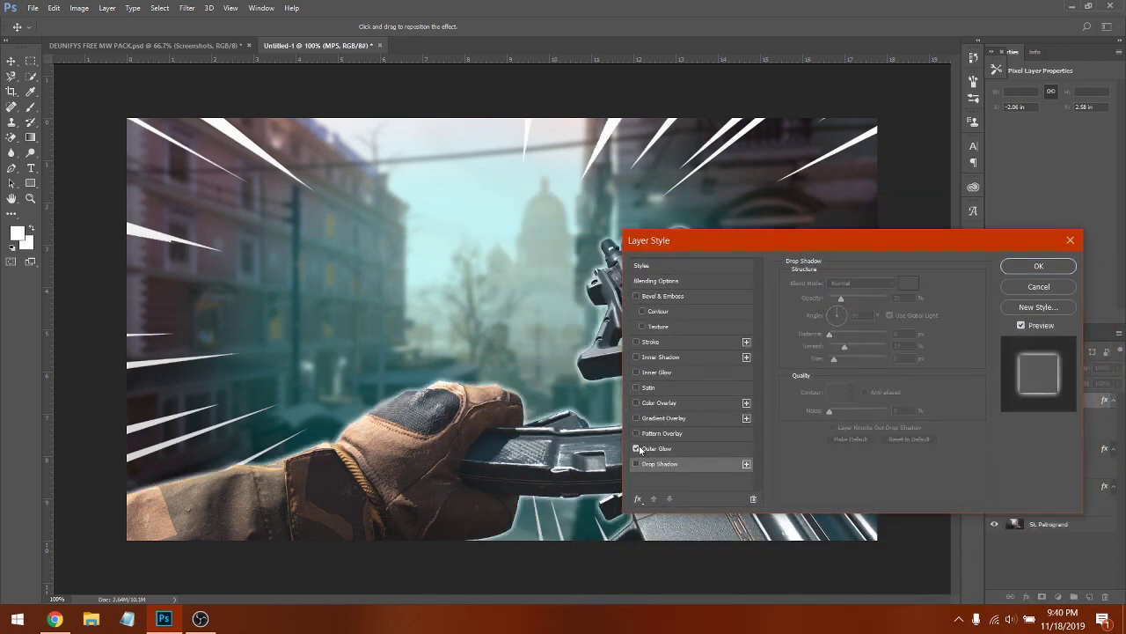
left_click(660, 449)
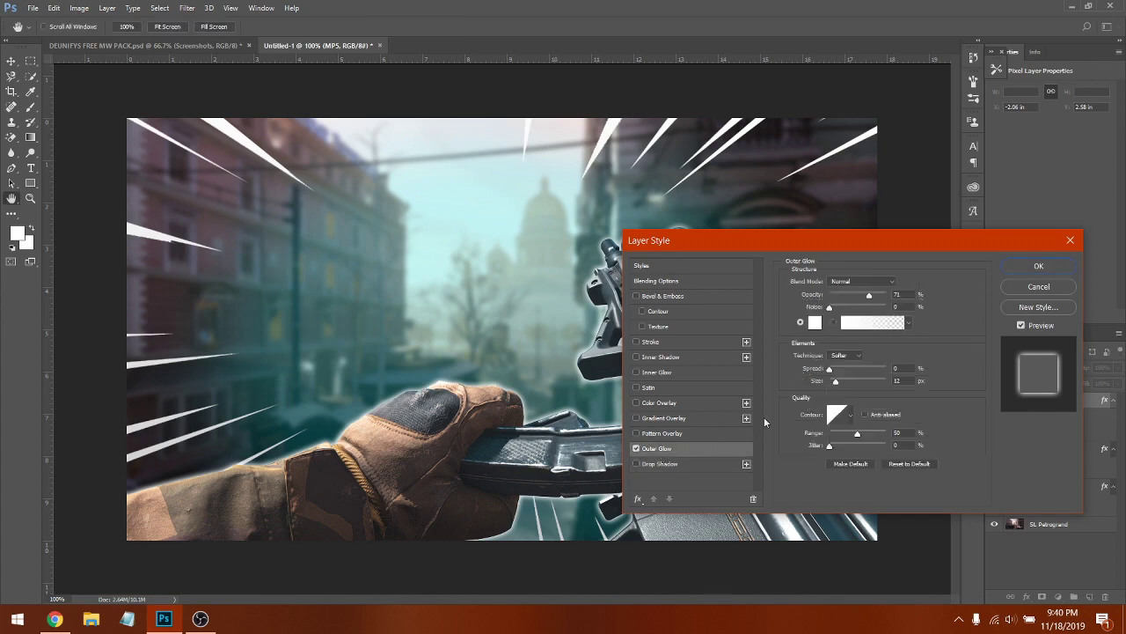
left_click_drag(914, 242, 882, 253)
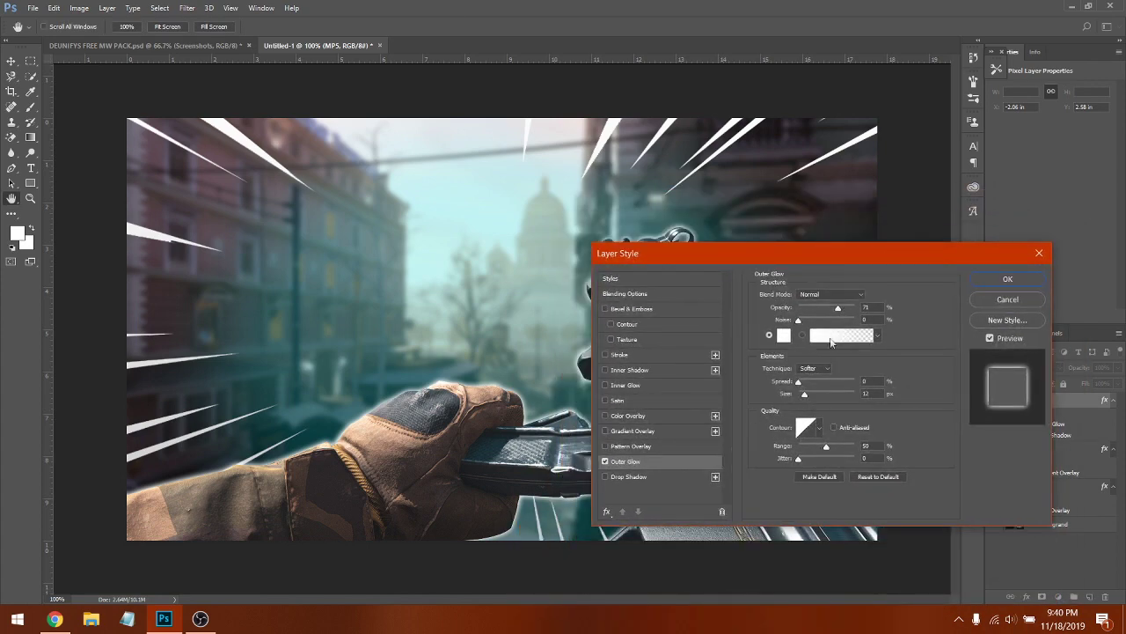
- Add a 4 px white outside Stroke without Gradient Overlay, apply it, and create Layer 4
left_click(656, 355)
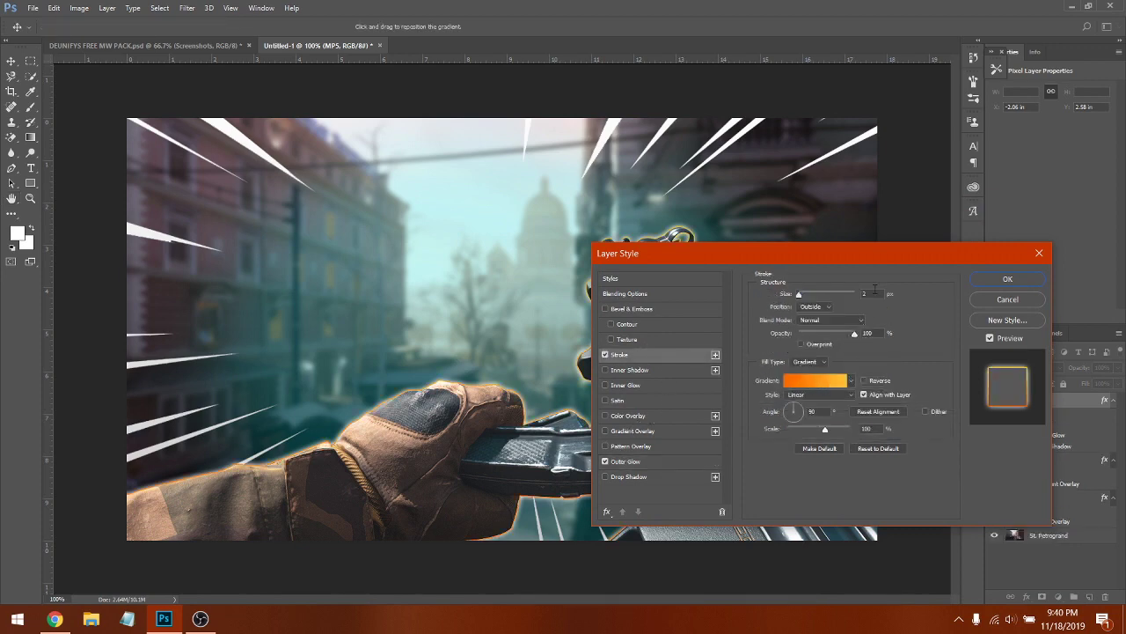
left_click(808, 361)
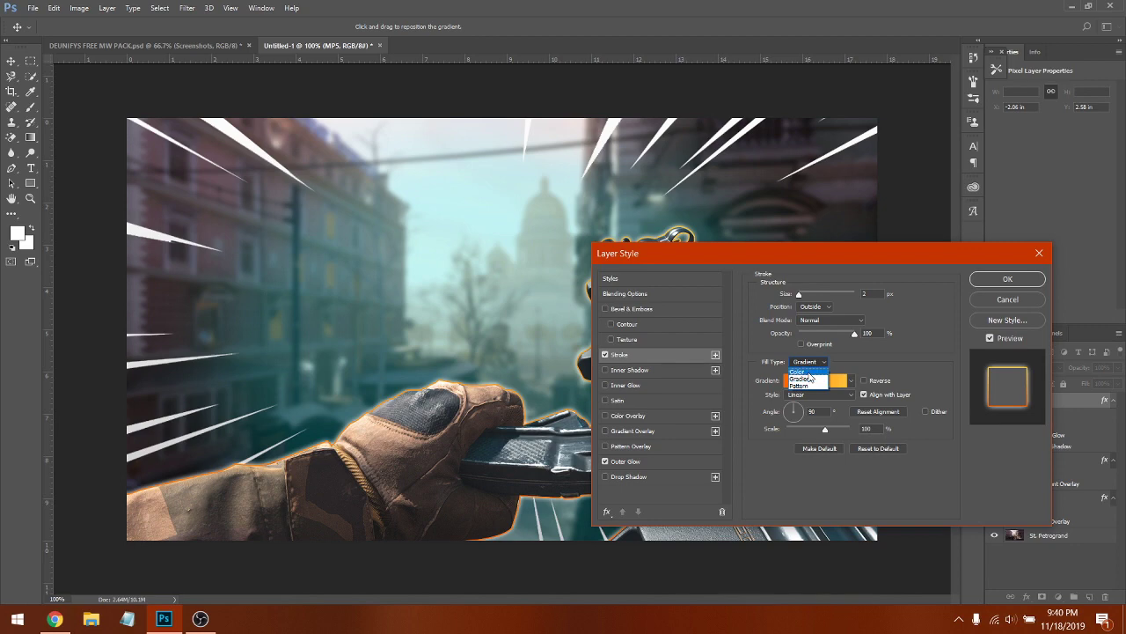
left_click(810, 372)
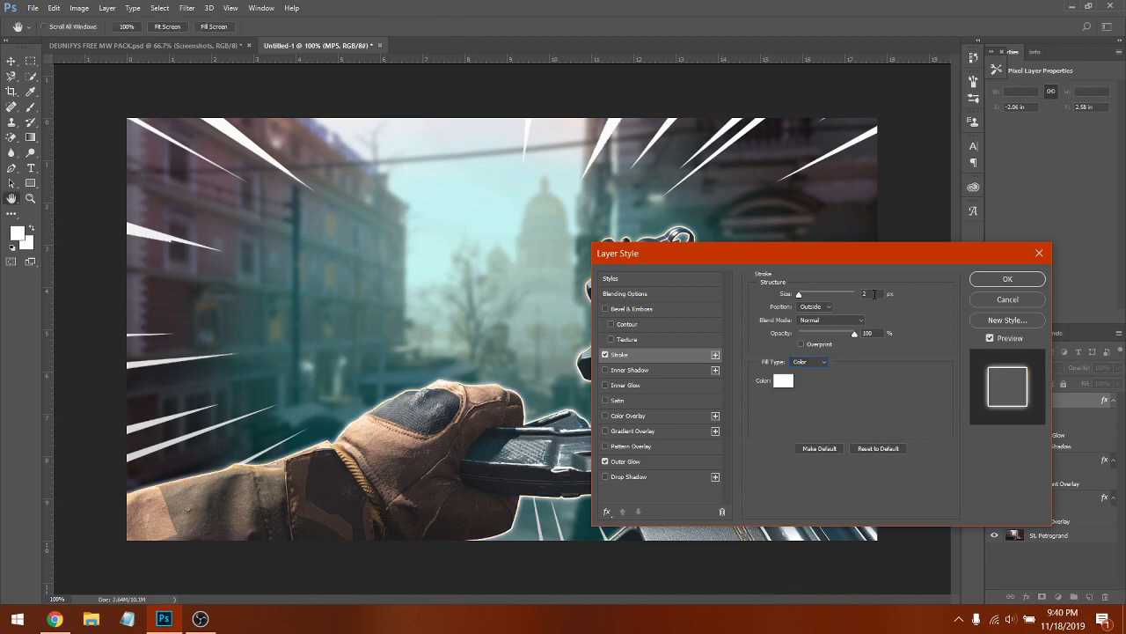
left_click_drag(802, 251, 757, 214)
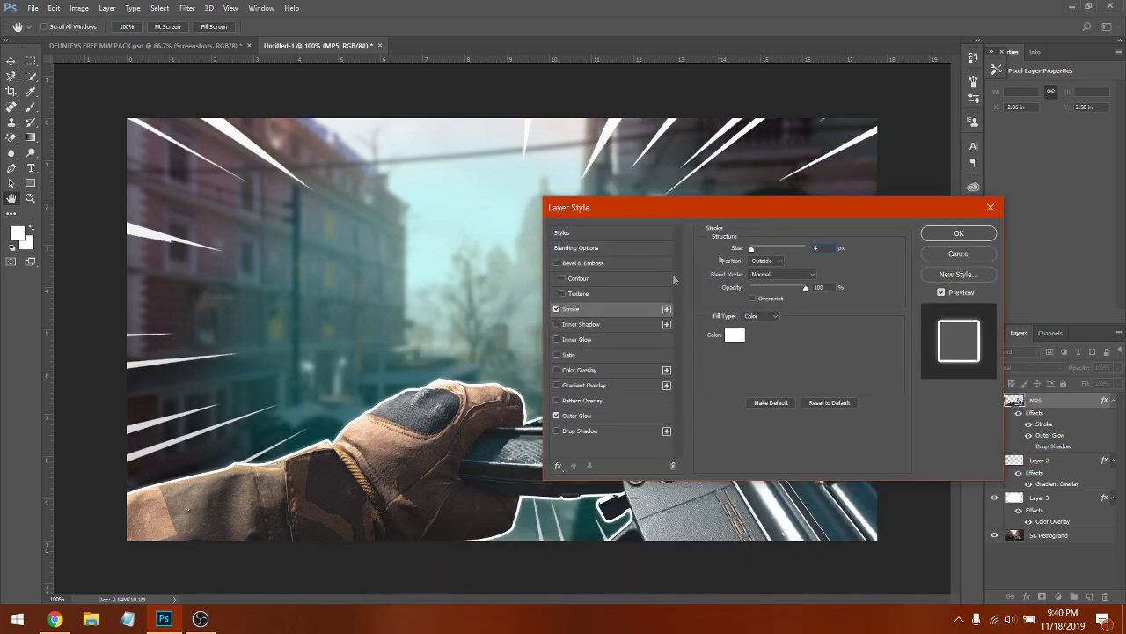
left_click(574, 389)
mouse_move(685, 209)
left_mouse_down()
mouse_move(670, 567)
mouse_move(701, 169)
mouse_move(688, 209)
left_mouse_up()
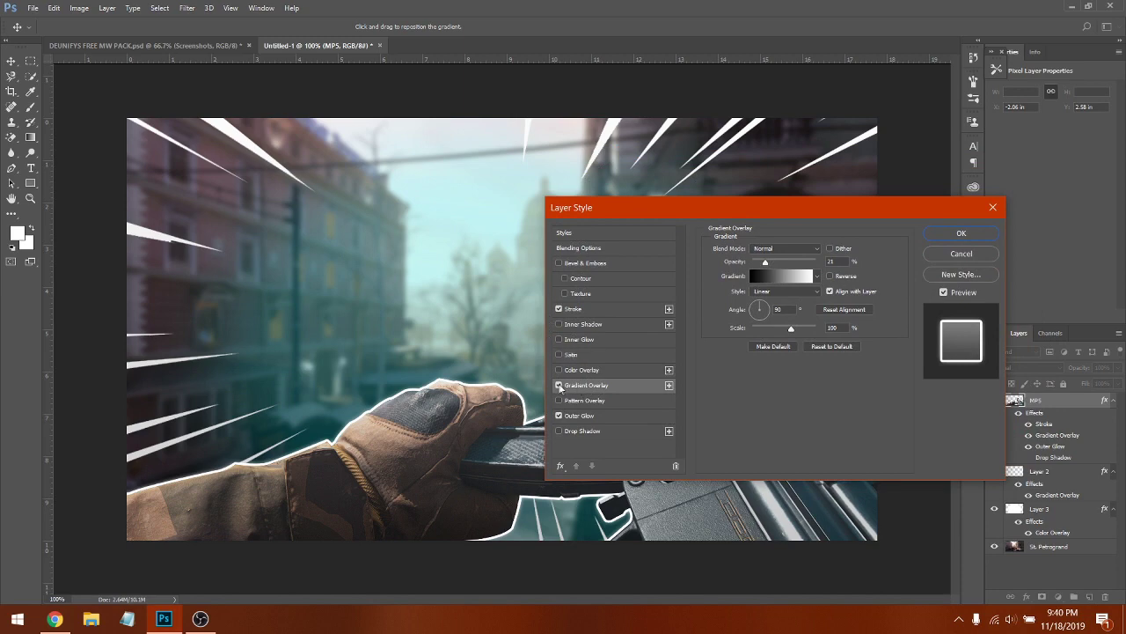
left_click(558, 385)
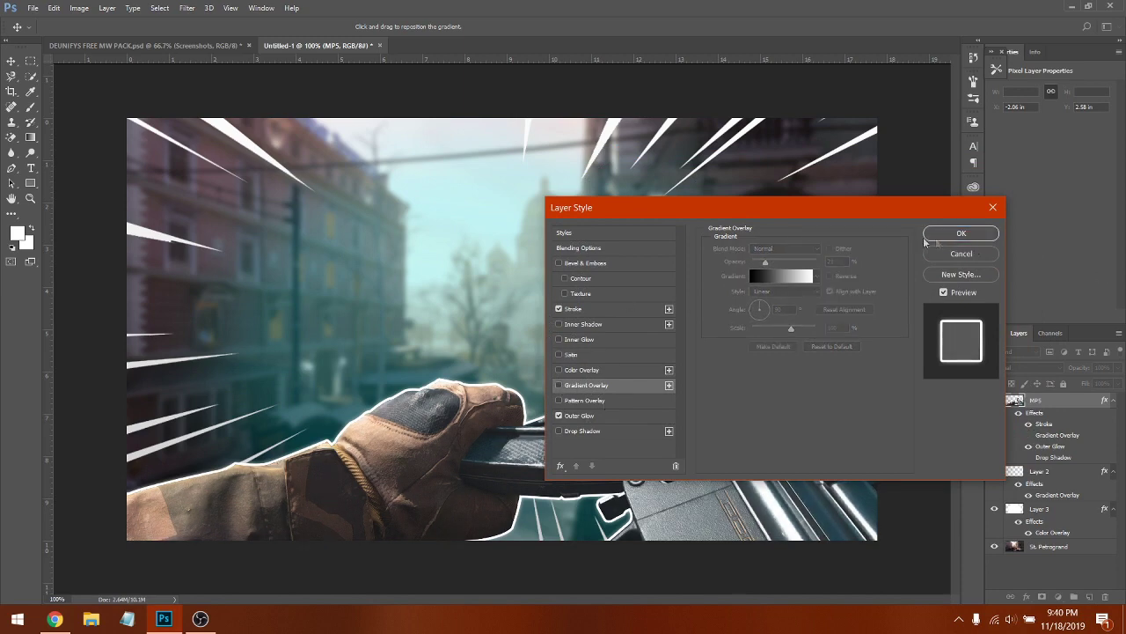
left_click(961, 234)
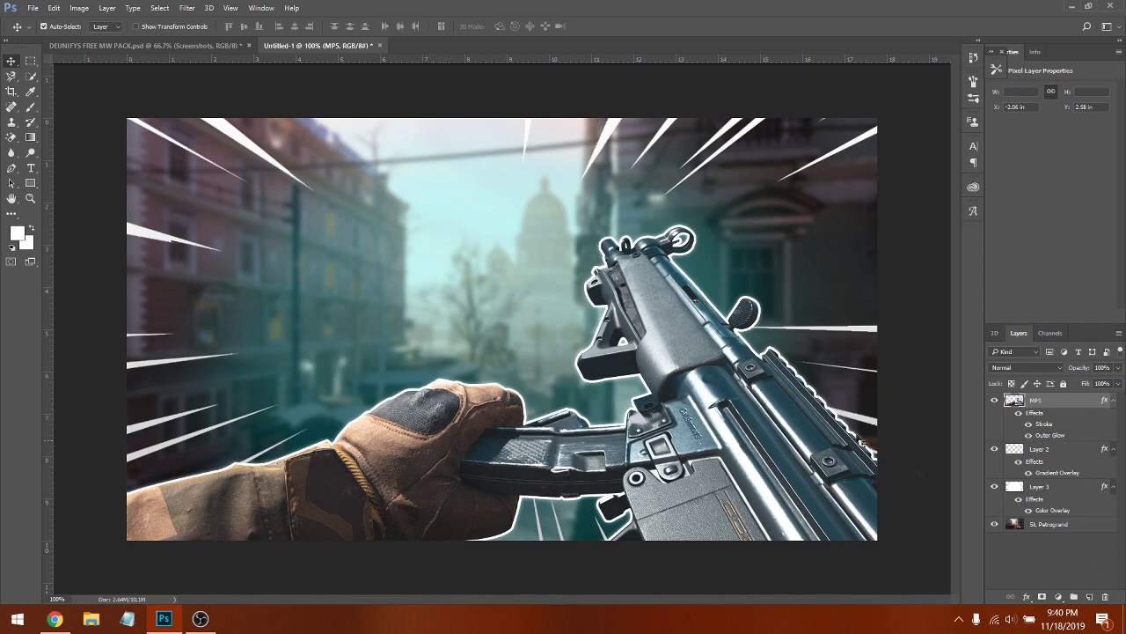
left_click(1089, 597)
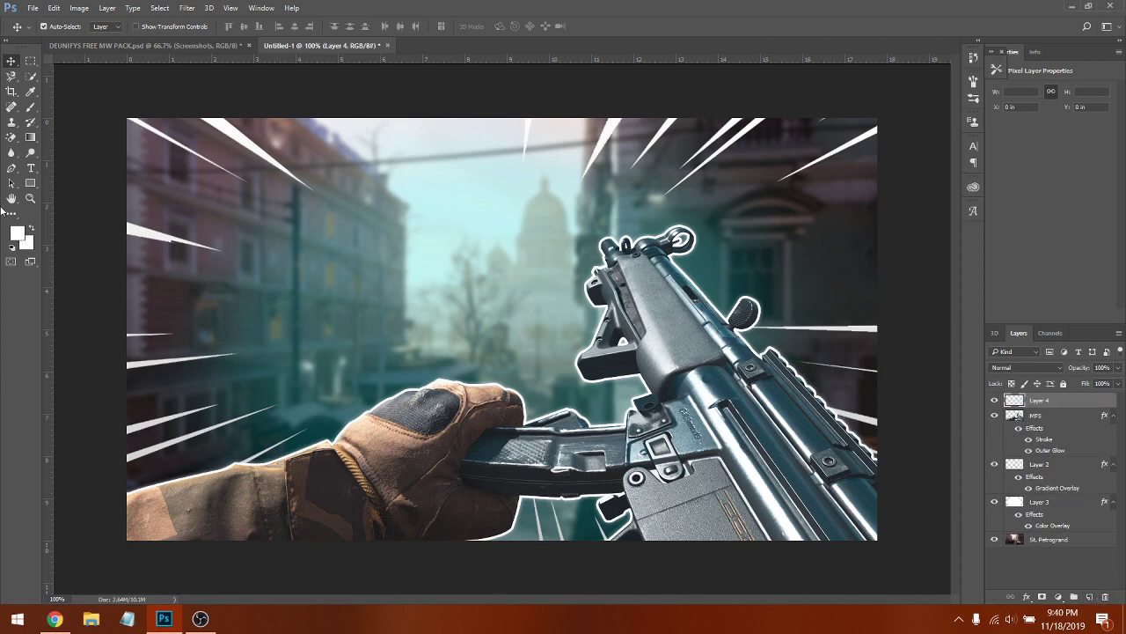
- Type 'BEST MP5' in white 72 pt text left of centre
left_click(32, 169)
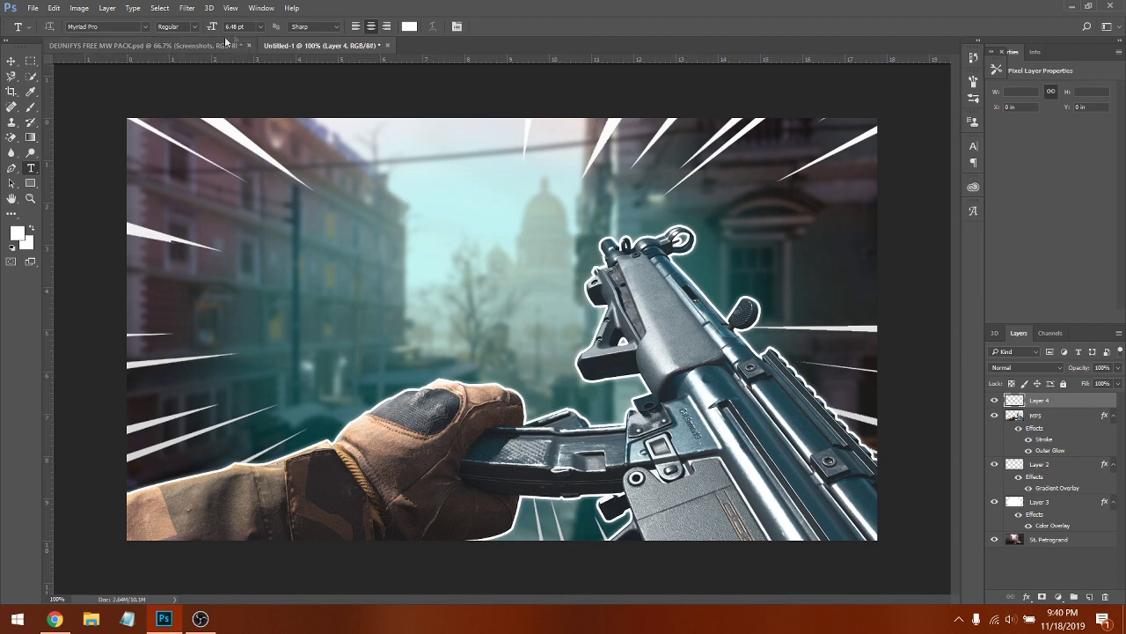
left_click(260, 27)
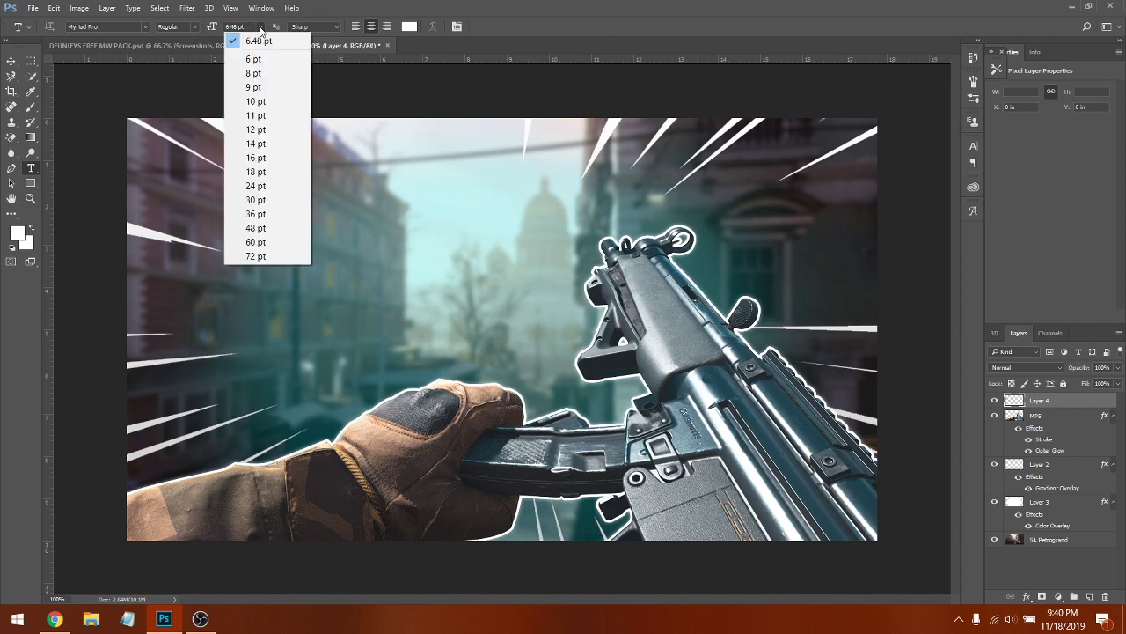
left_click(279, 254)
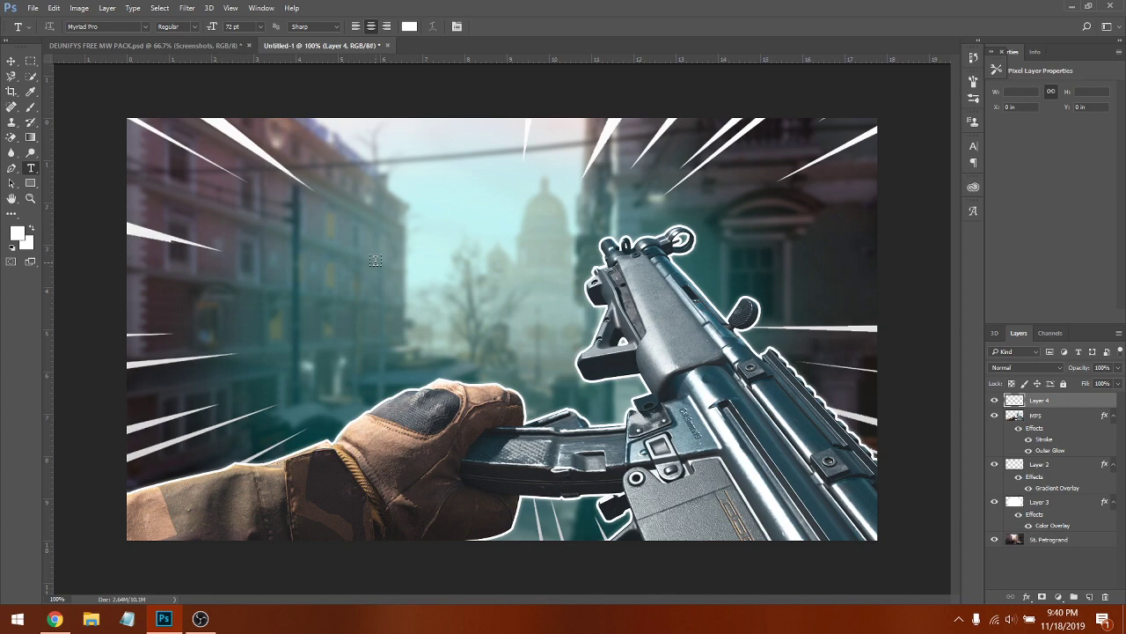
left_click(375, 247)
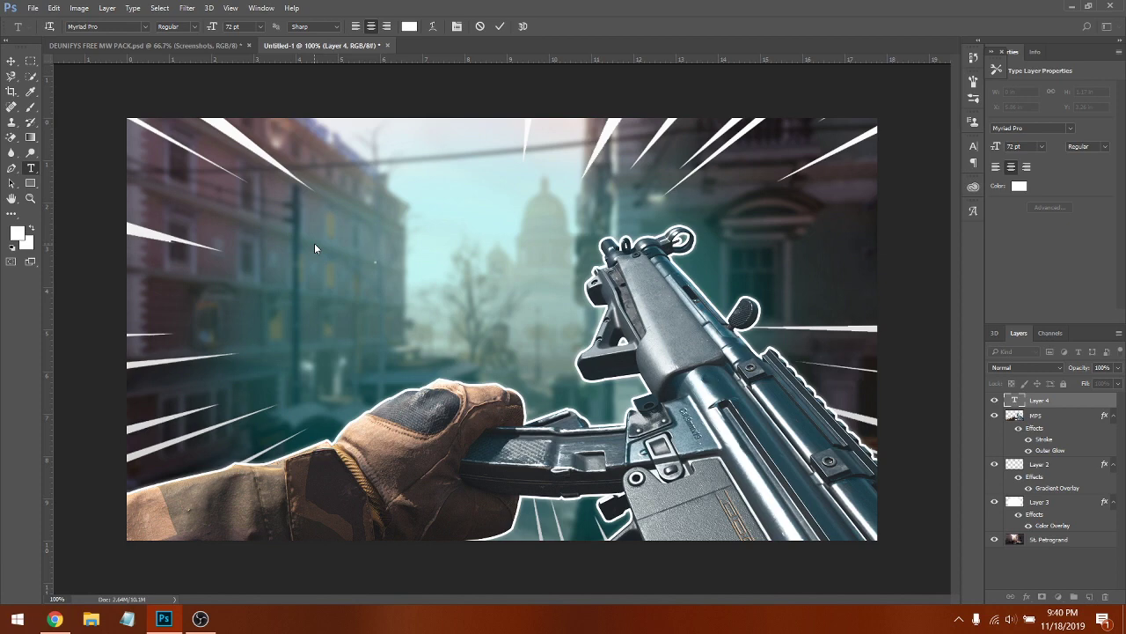
type("best")
key("BackSpace")
key("BackSpace")
key("BackSpace")
key("BackSpace")
type("BEST")
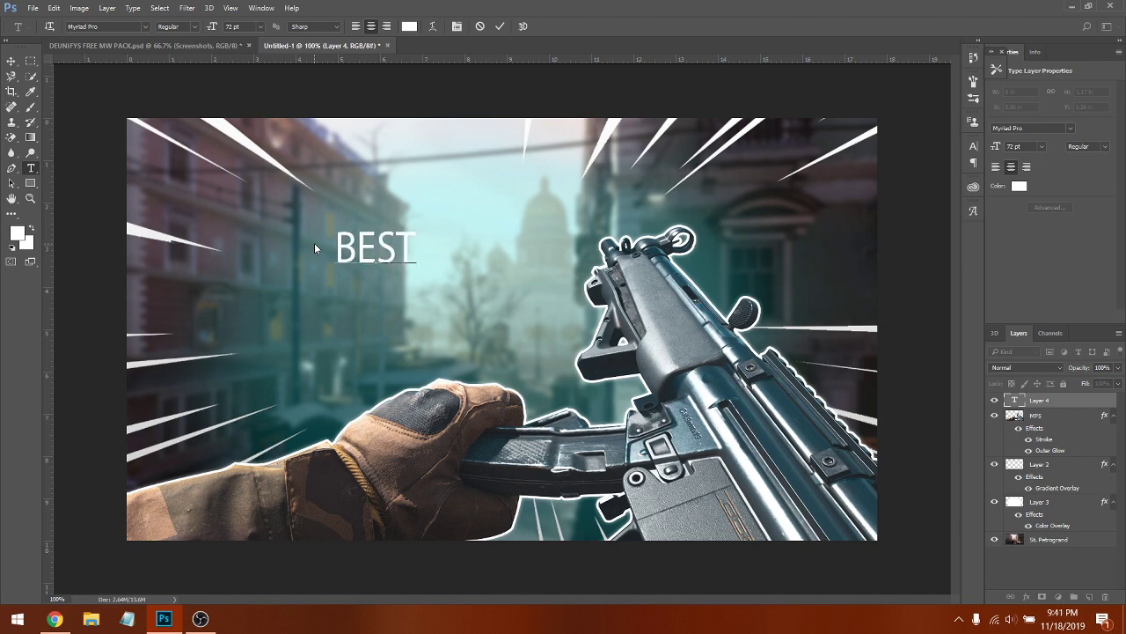
type(" MP5")
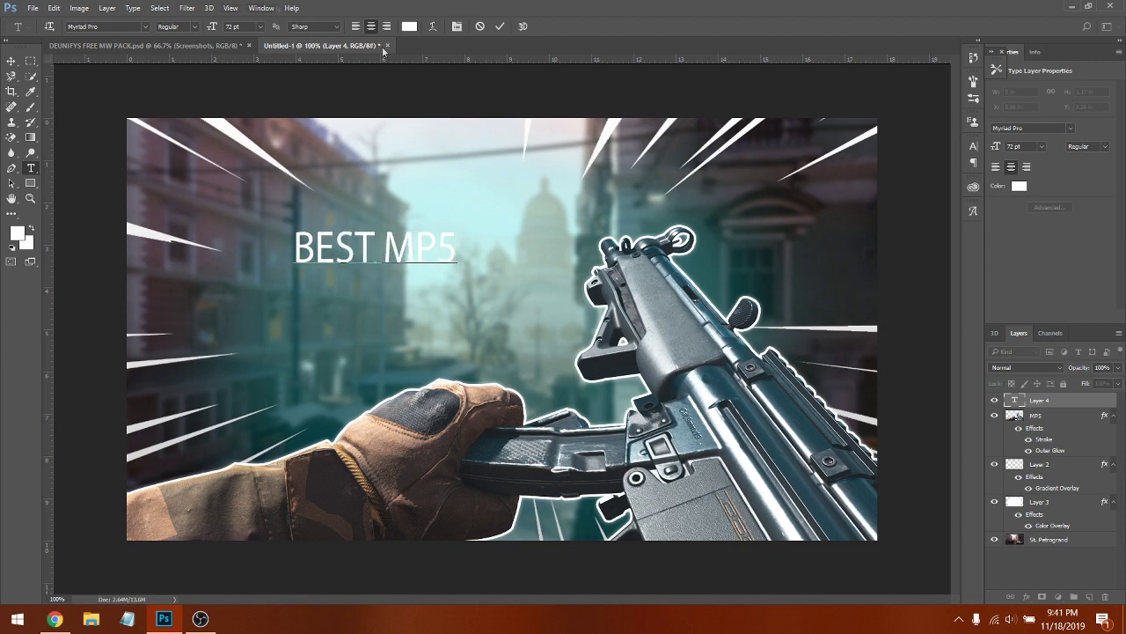
left_click(80, 8)
- Enlarge the BEST MP5 title and move it up toward the top centre
mouse_move(54, 8)
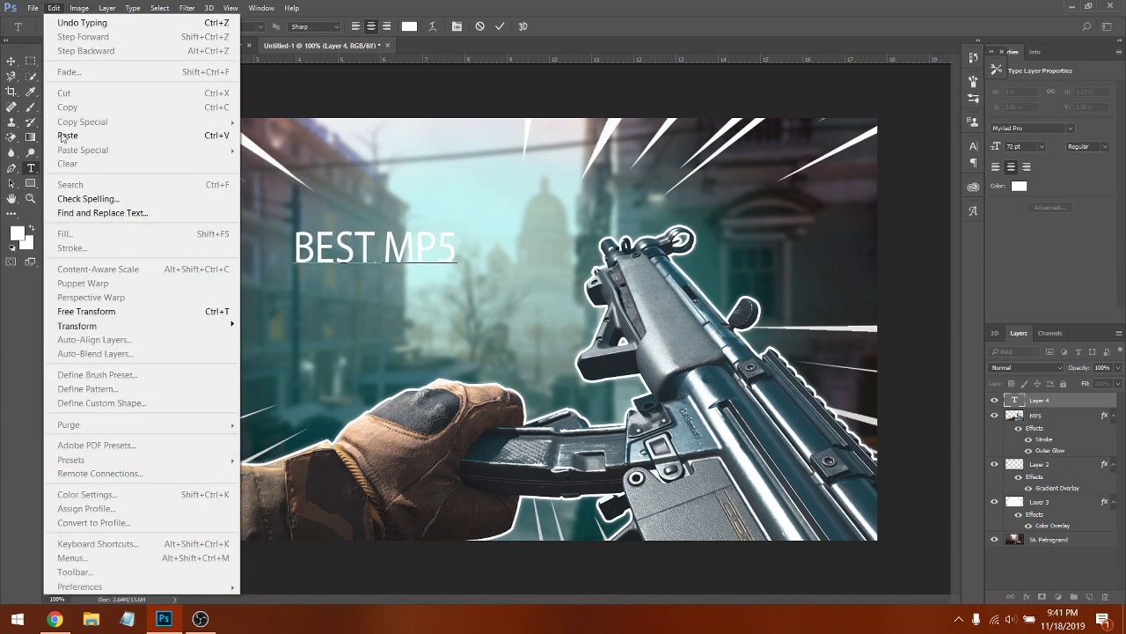
left_click(140, 311)
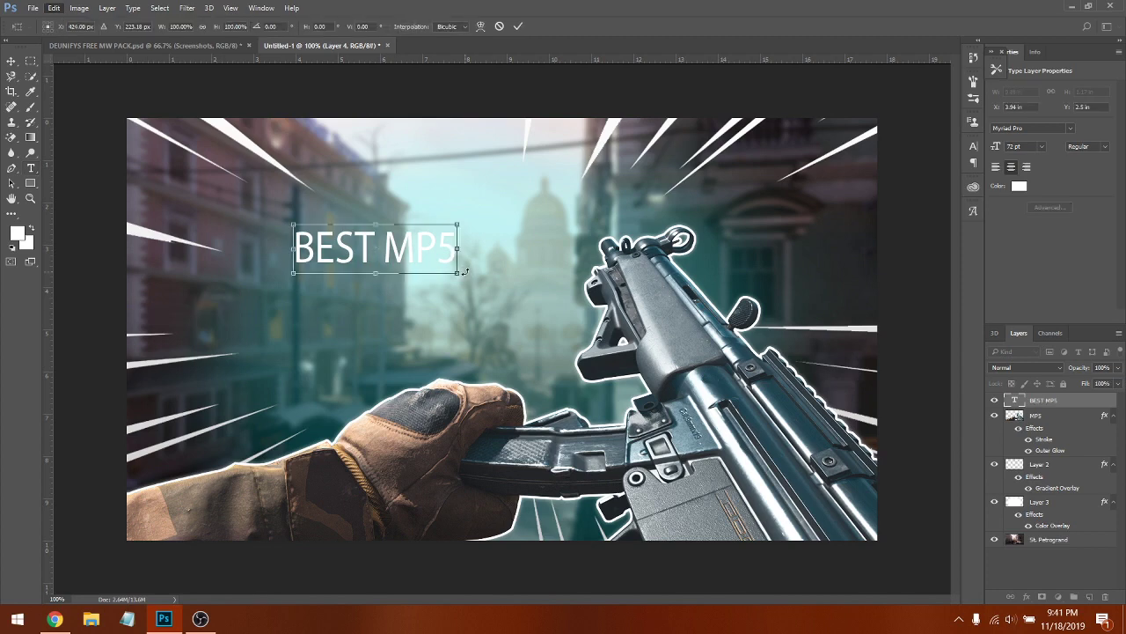
left_click_drag(457, 273, 670, 322)
left_click_drag(604, 263, 723, 213)
key("Return")
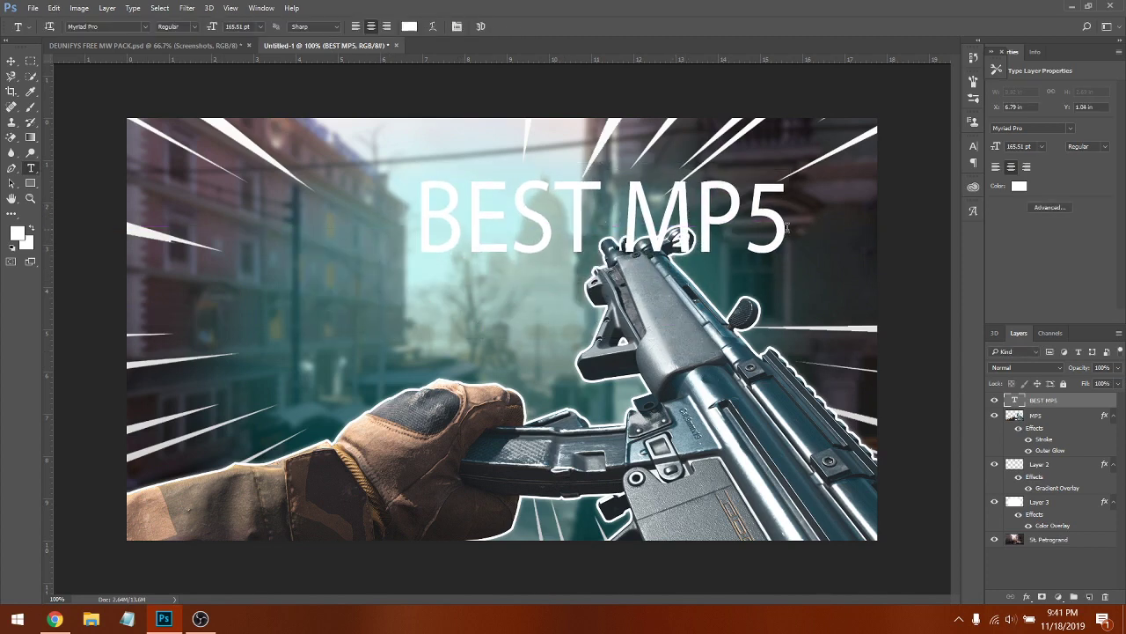
- Set the title font to Burbank Big Condensed
left_click(782, 224)
key("ctrl+a")
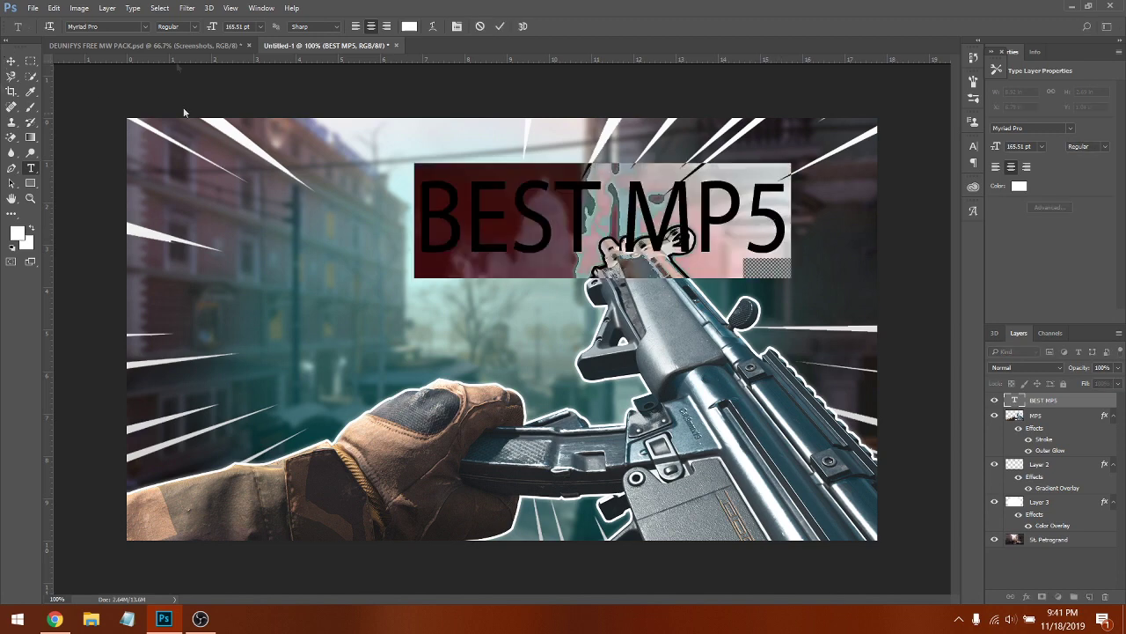
left_click(142, 28)
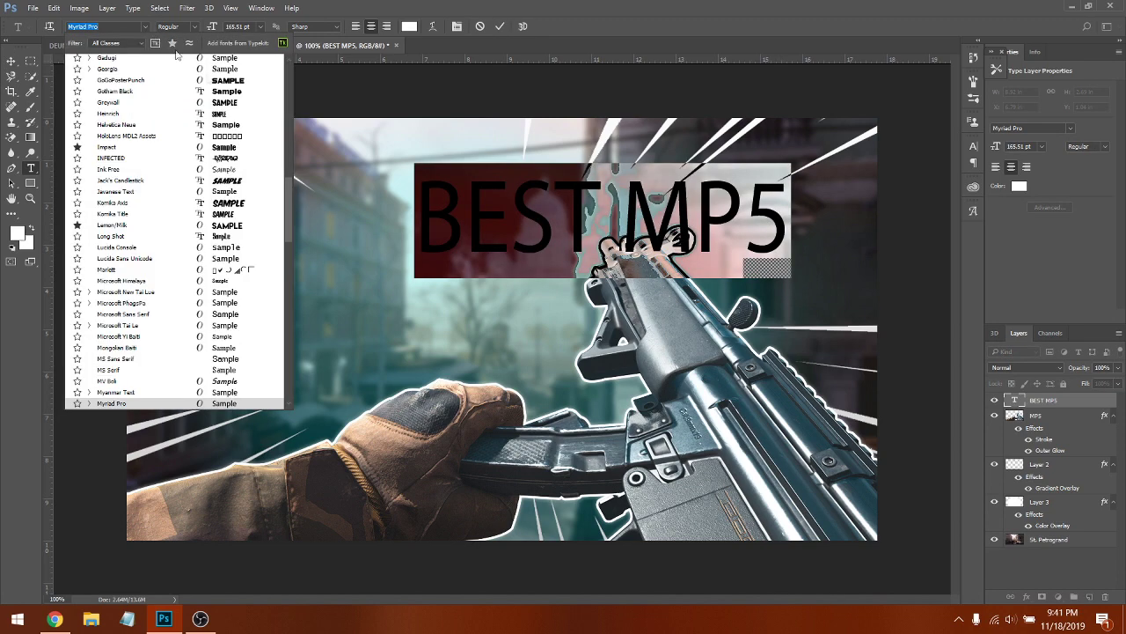
scroll(190, 102, "up", 15)
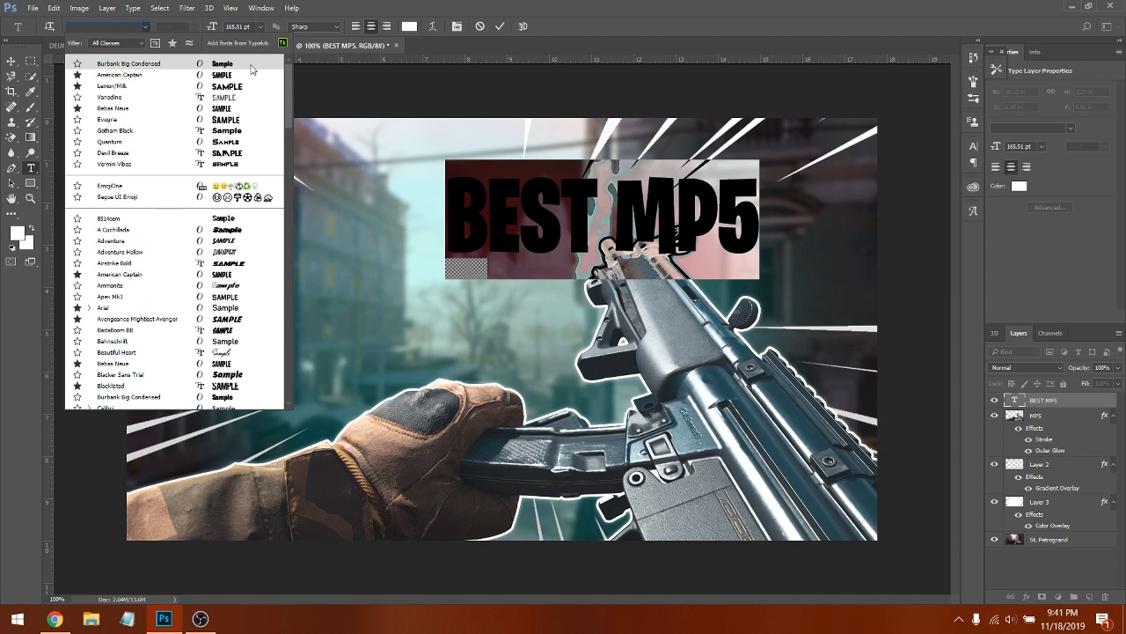
left_click(254, 66)
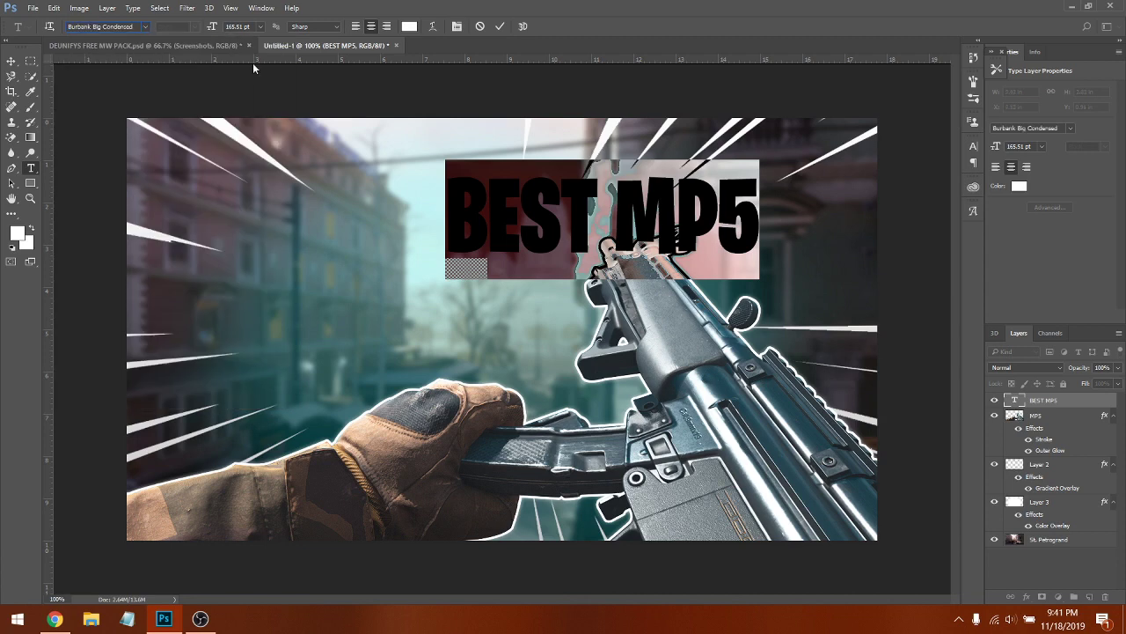
left_click(12, 60)
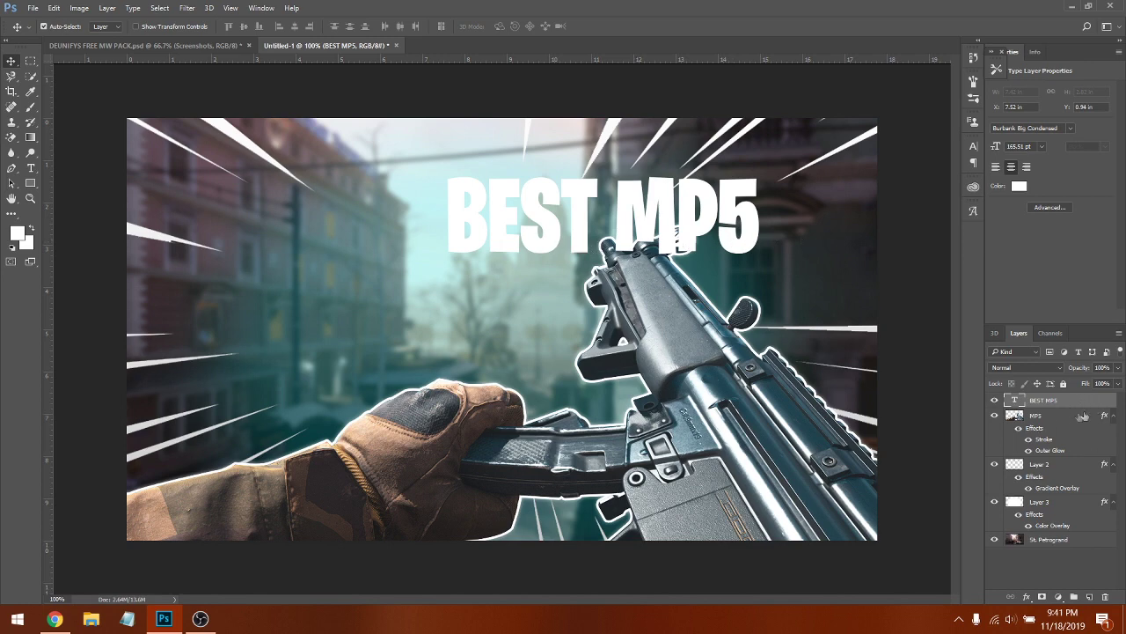
- Duplicate the BEST MP5 text layer and drag the copy below the original
right_click(1091, 403)
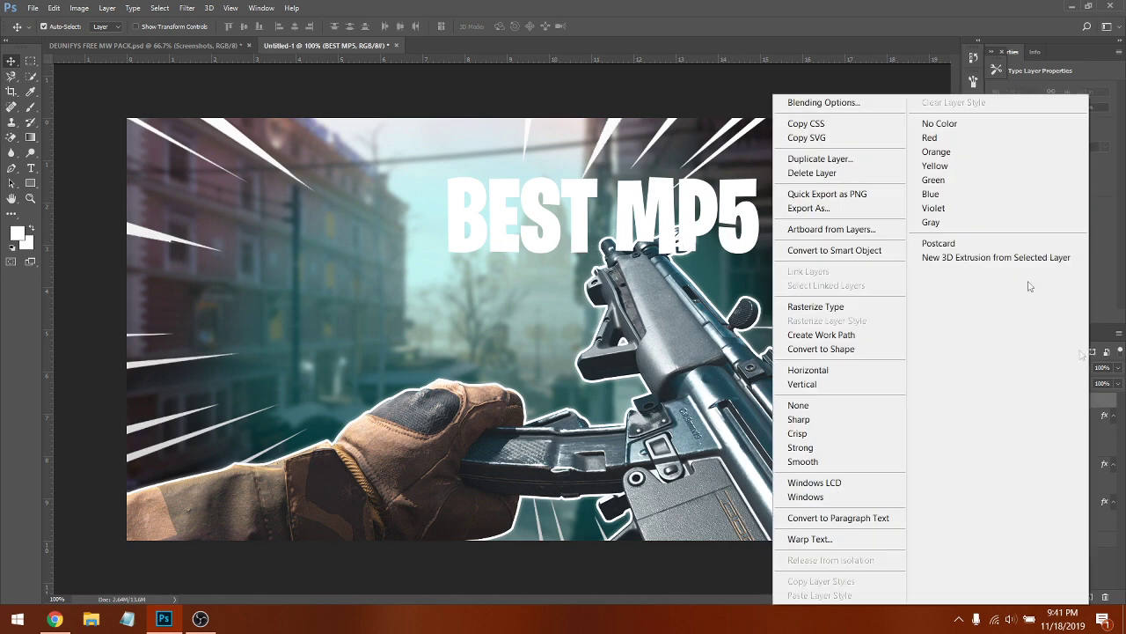
left_click(858, 167)
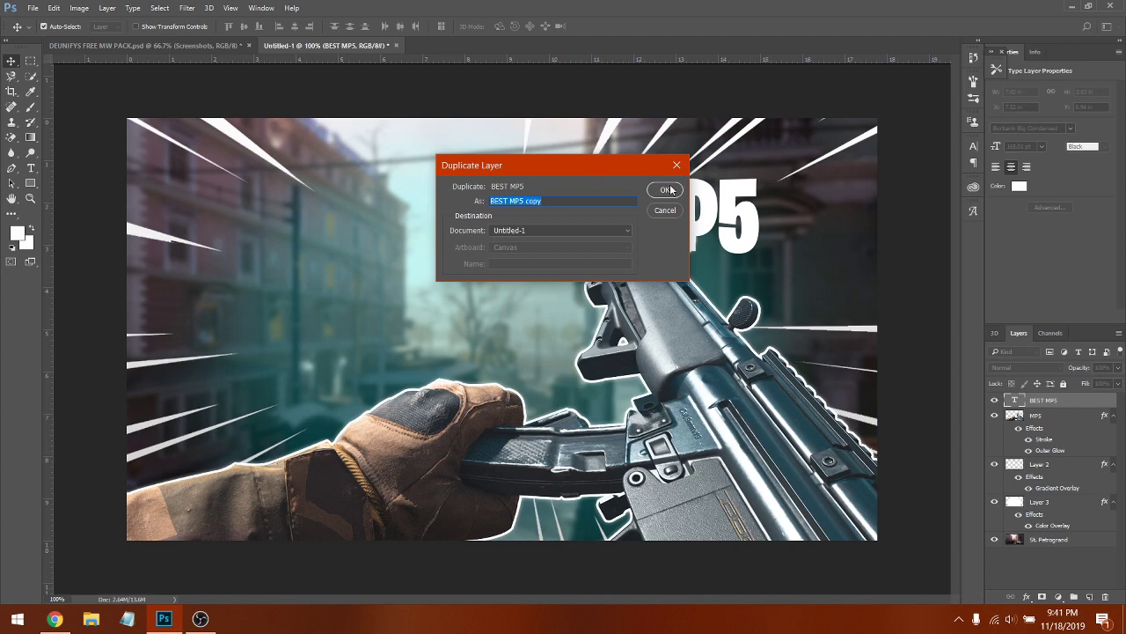
left_click(674, 190)
left_click_drag(652, 220, 644, 300)
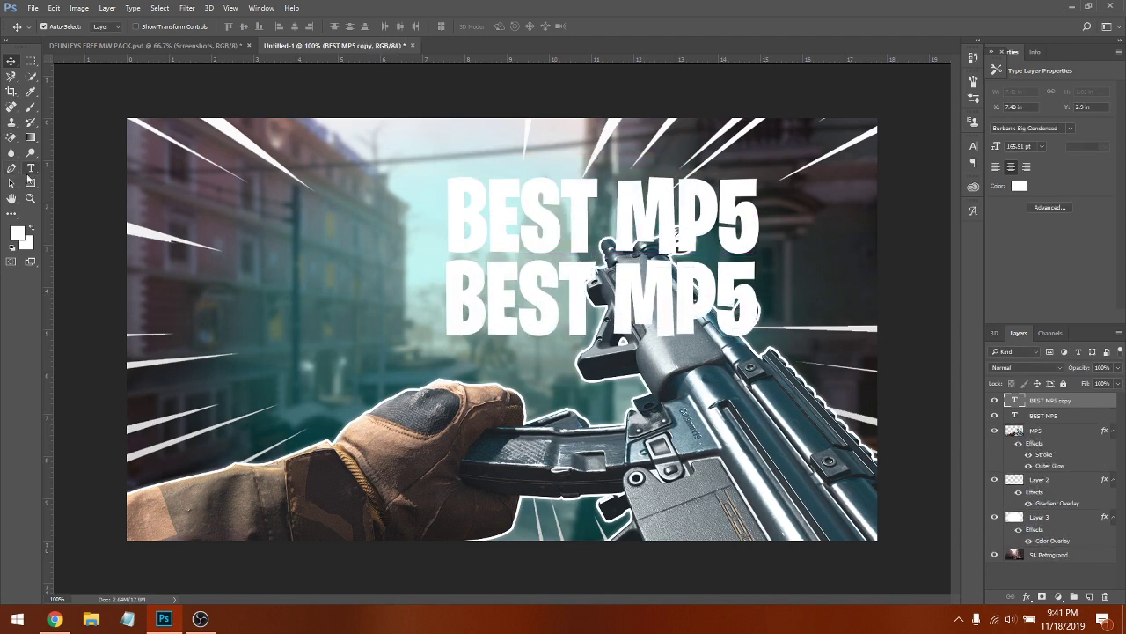
- Retype the copied line as CLASS, then select the BEST MP5 layer along with it
left_click(31, 169)
left_click(717, 291)
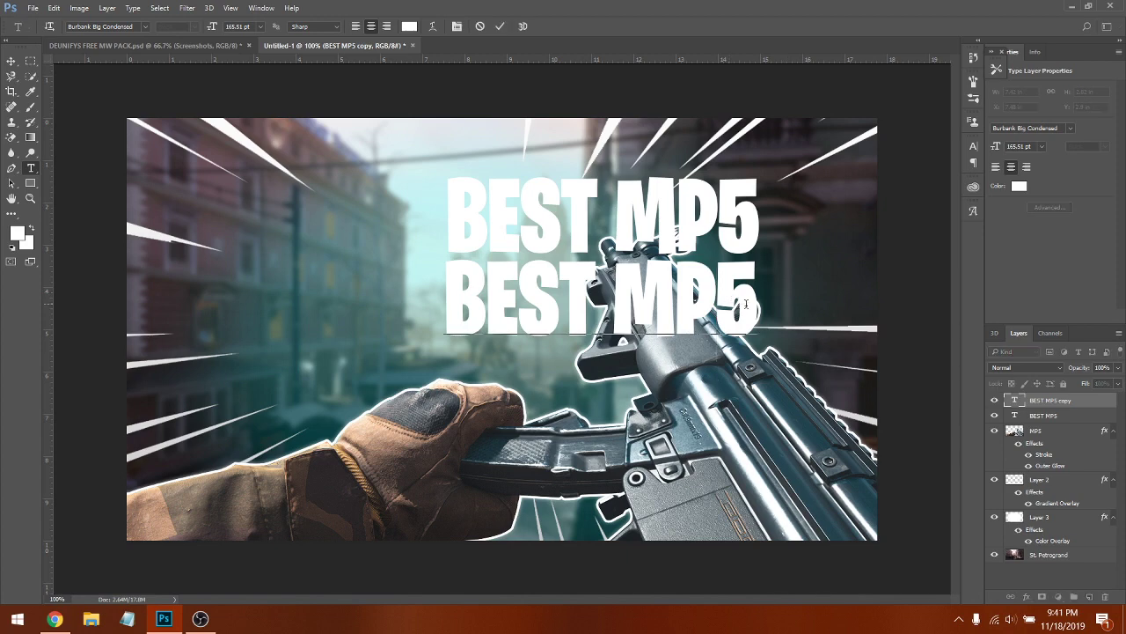
key("ctrl+a")
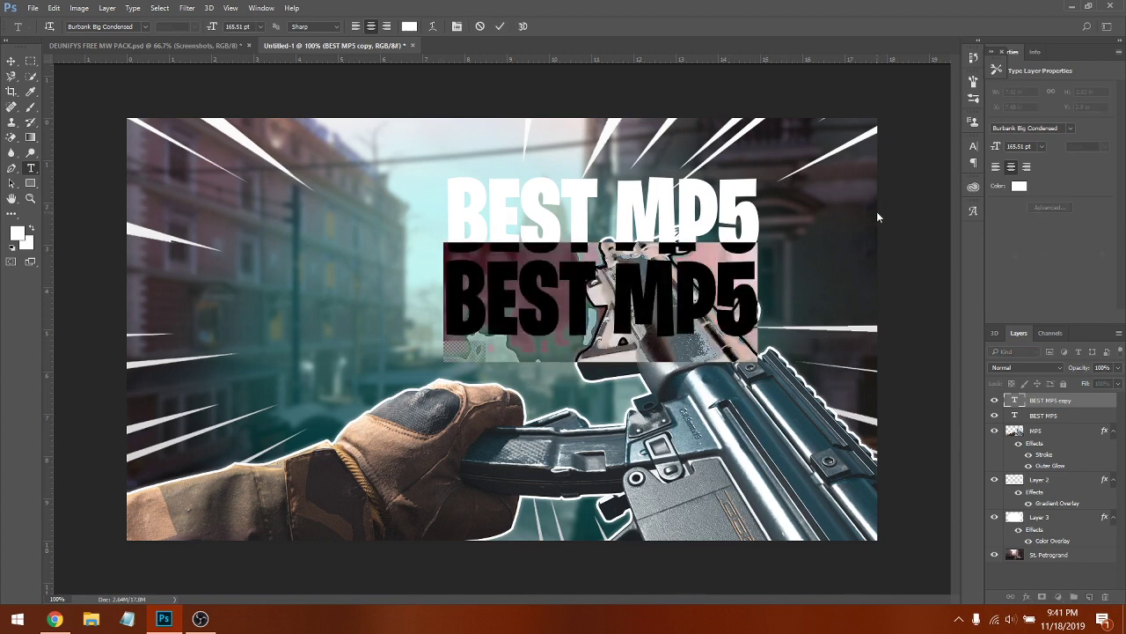
type("CLASS")
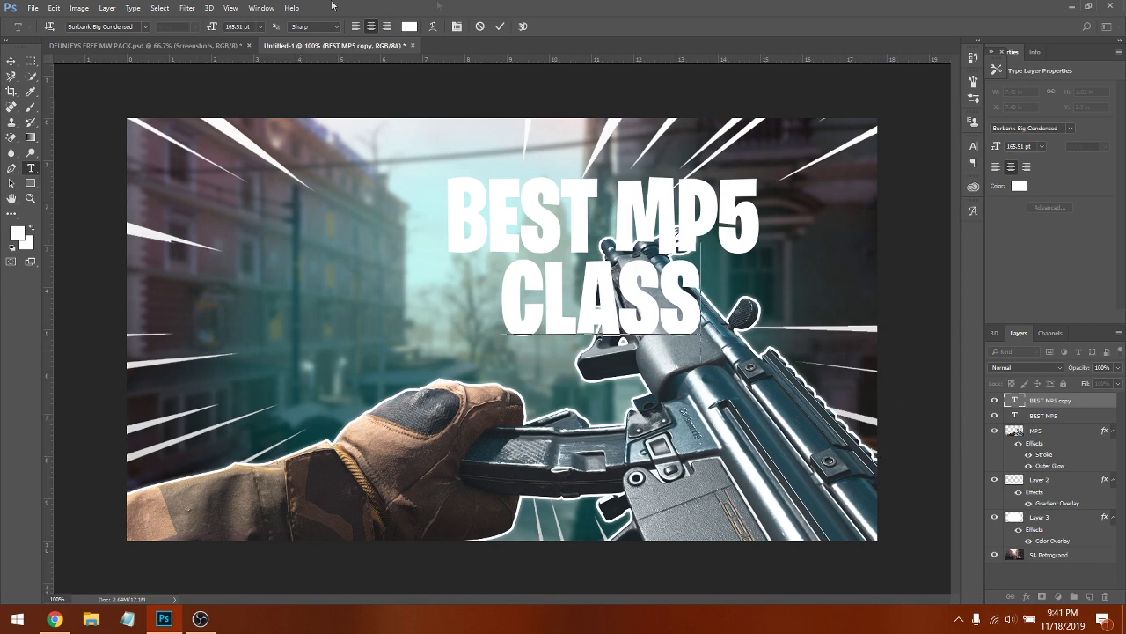
left_click(12, 60)
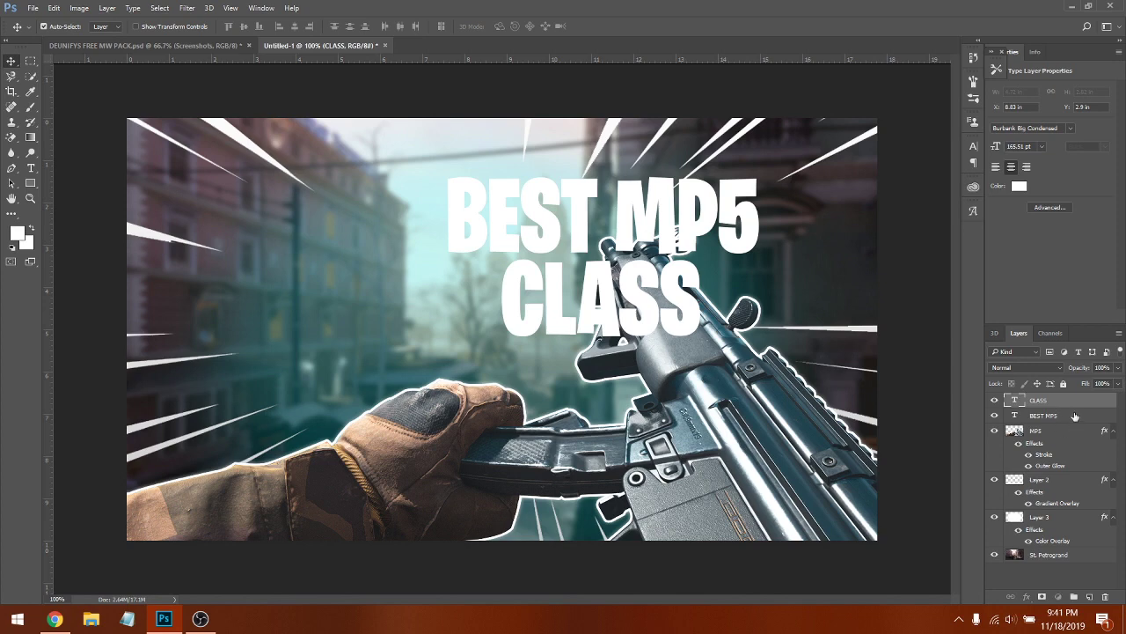
left_click(1074, 416, "shift")
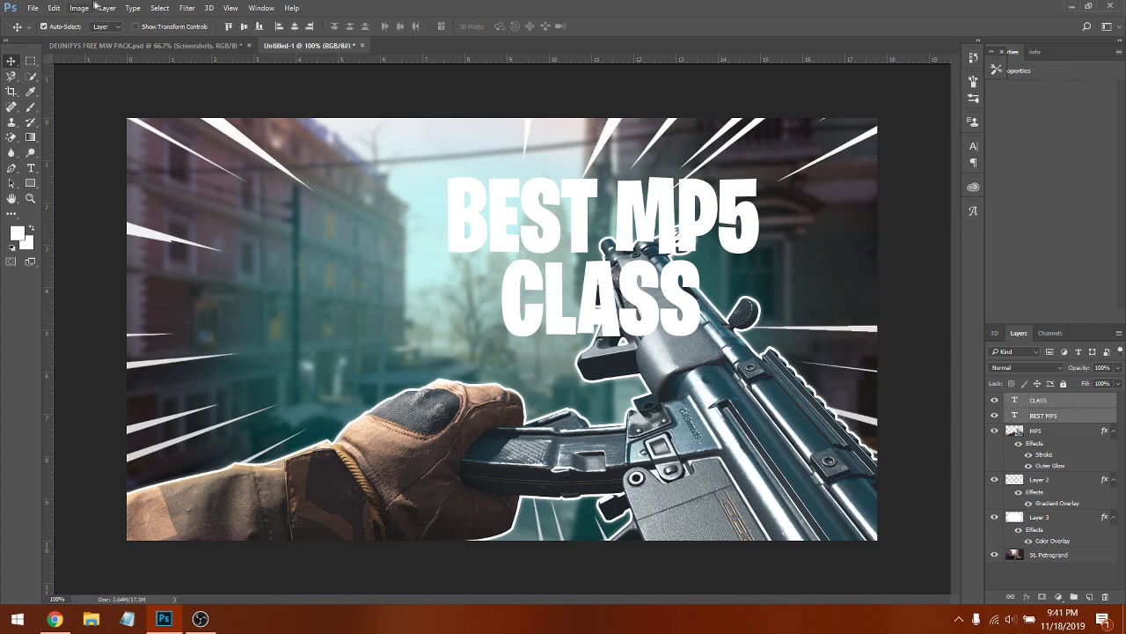
- Free-transform both title lines: move left, rotate about -9.7°, scale to roughly 138%, and commit
left_click(56, 8)
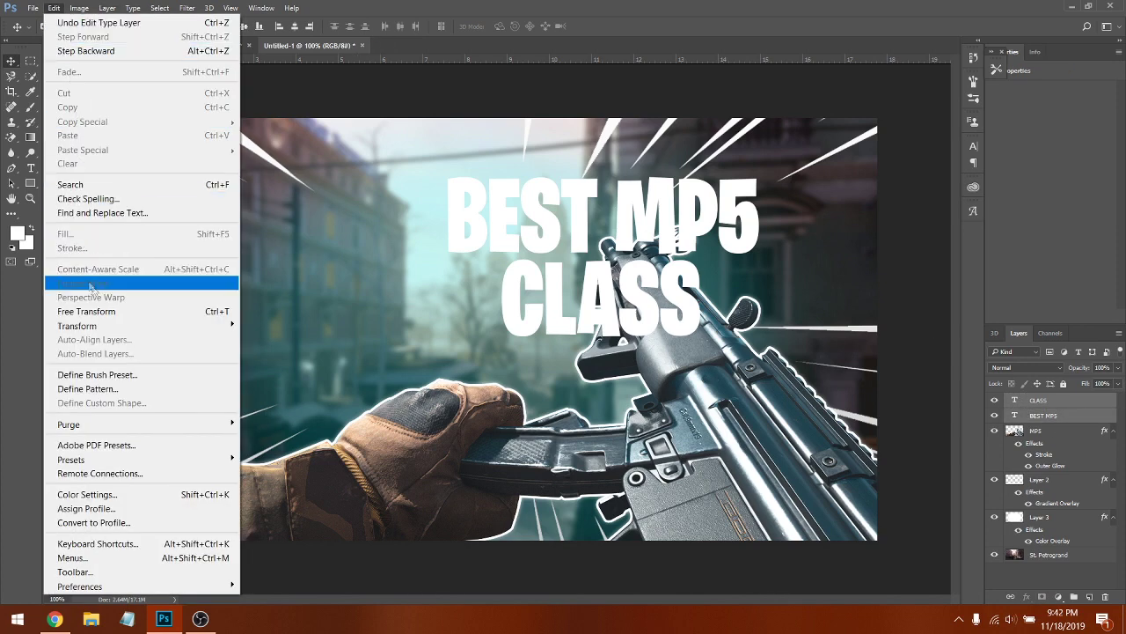
left_click(86, 311)
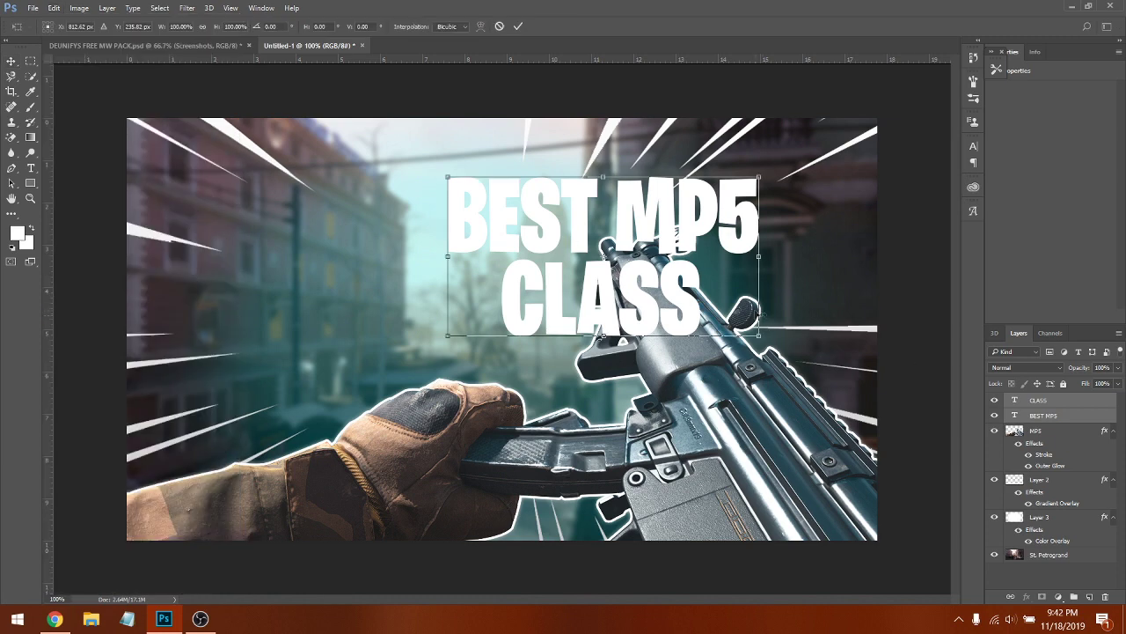
left_click_drag(616, 264, 340, 356)
left_click_drag(501, 260, 471, 233)
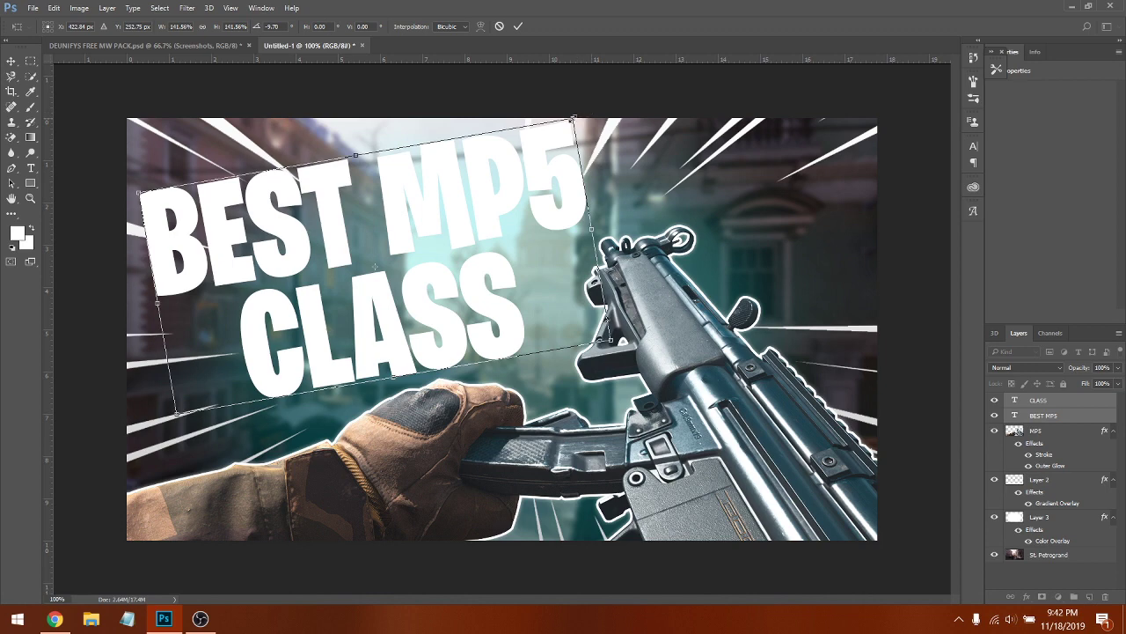
left_click_drag(572, 117, 552, 132)
left_click_drag(494, 199, 490, 203)
left_click_drag(551, 129, 598, 112)
left_click_drag(475, 221, 514, 219)
left_click_drag(591, 118, 570, 128)
left_click_drag(515, 188, 455, 199)
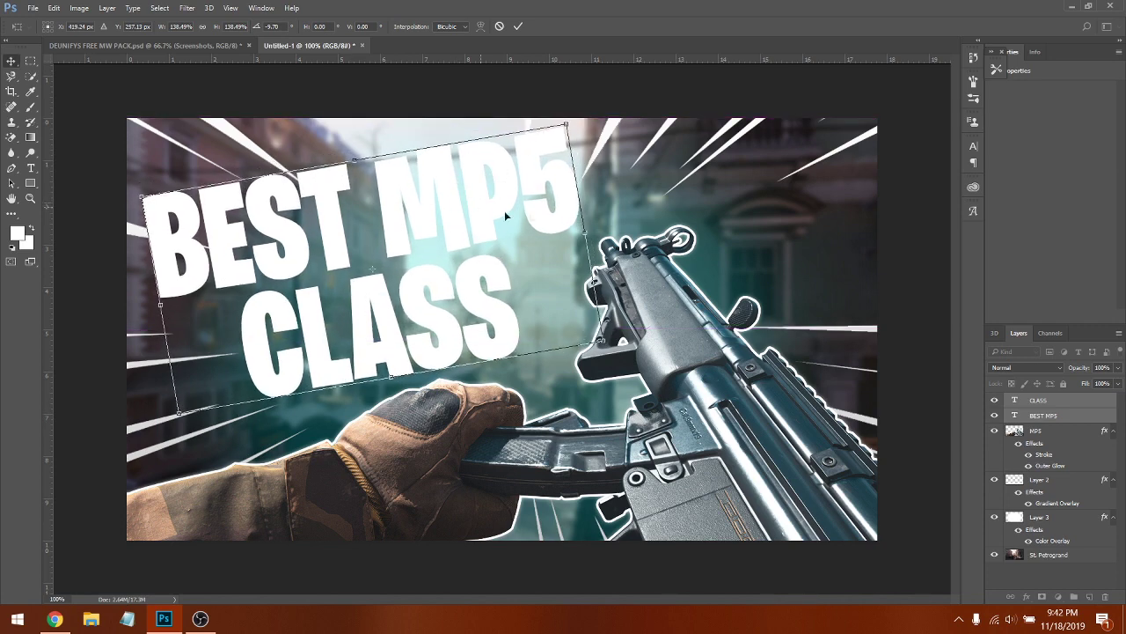
key("Return")
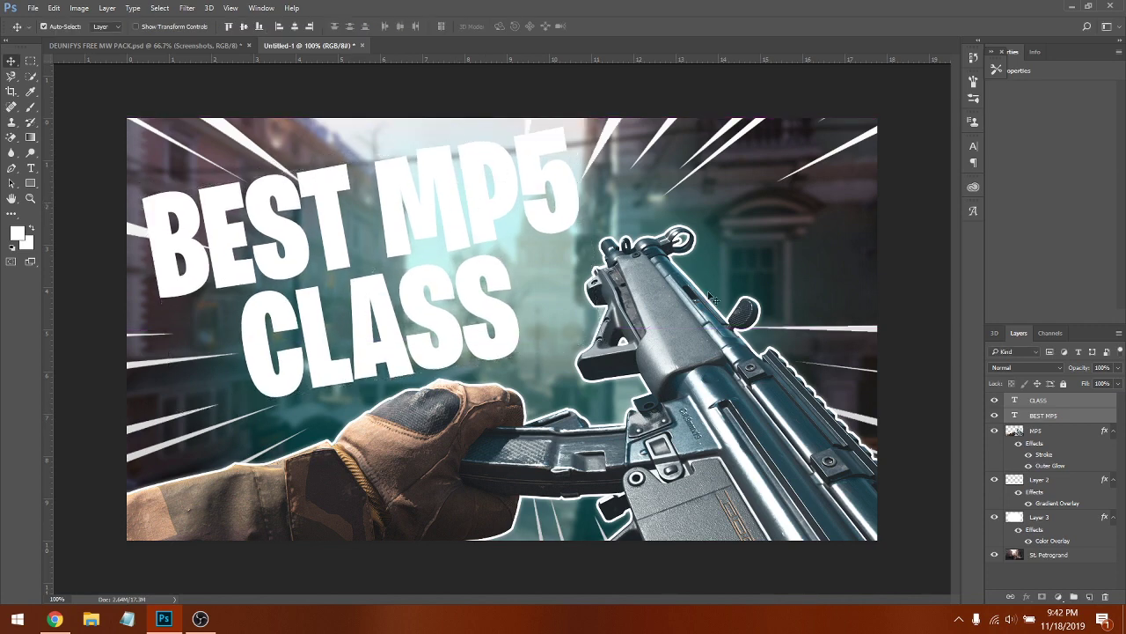
- Nudge the CLASS line slightly right and down, then select the BEST MP5 layer
left_click(1065, 399)
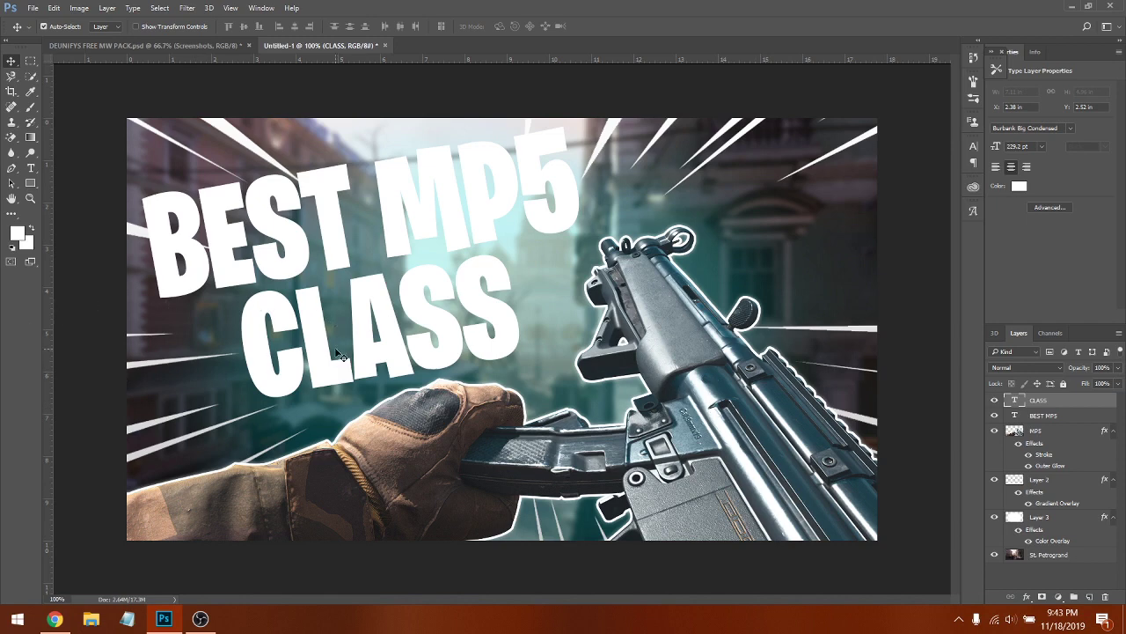
mouse_move(373, 353)
left_mouse_down()
mouse_move(385, 359)
mouse_move(382, 345)
mouse_move(357, 344)
mouse_move(403, 344)
mouse_move(370, 347)
mouse_move(391, 351)
left_mouse_up()
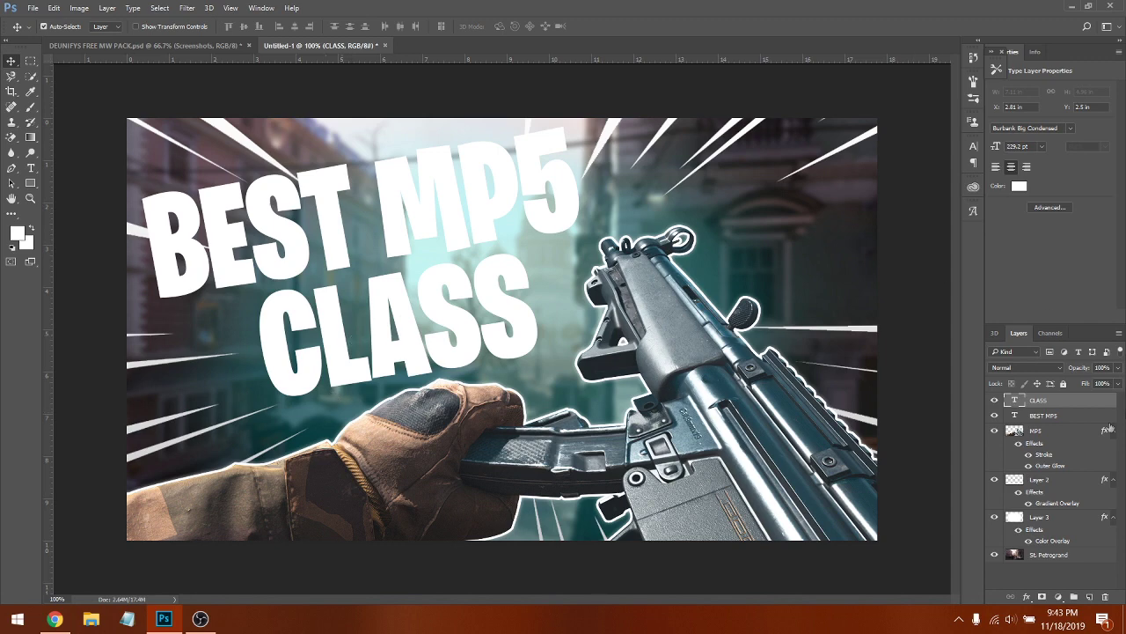
left_click(1076, 426)
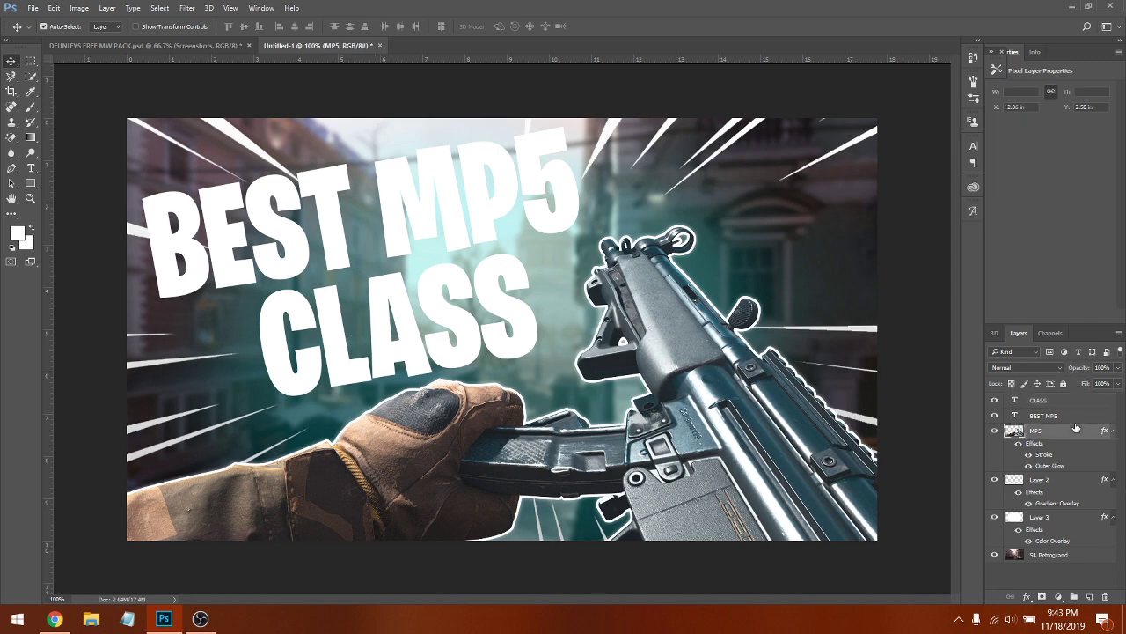
left_click(1084, 416)
- Add a Stroke to BEST MP5 filled with the orange gradient
double_click(1087, 421)
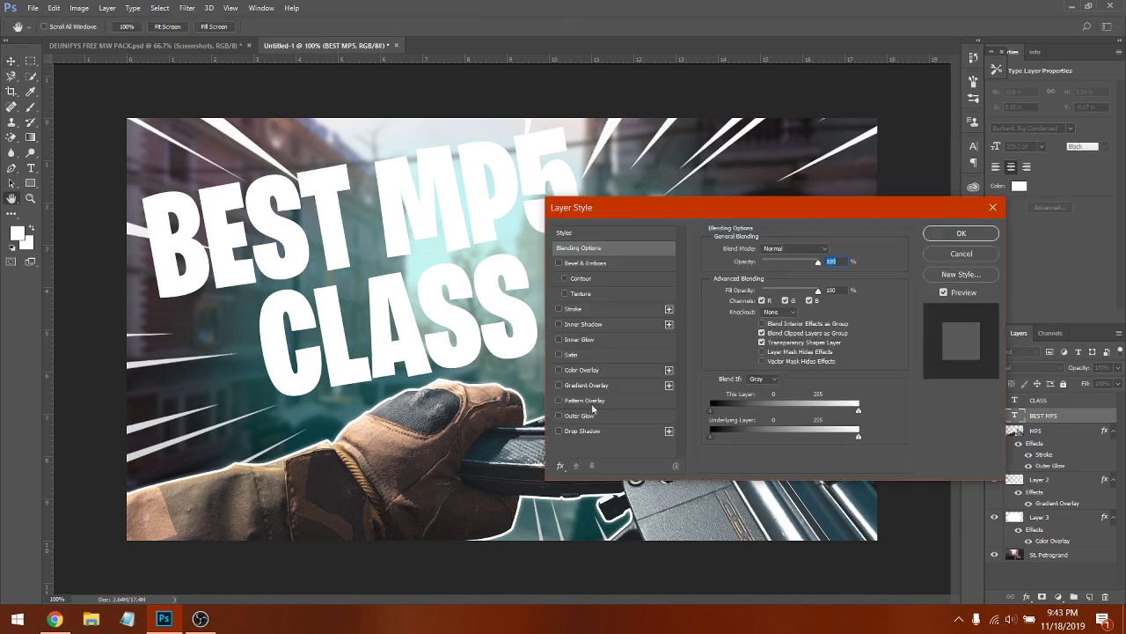
left_click(606, 309)
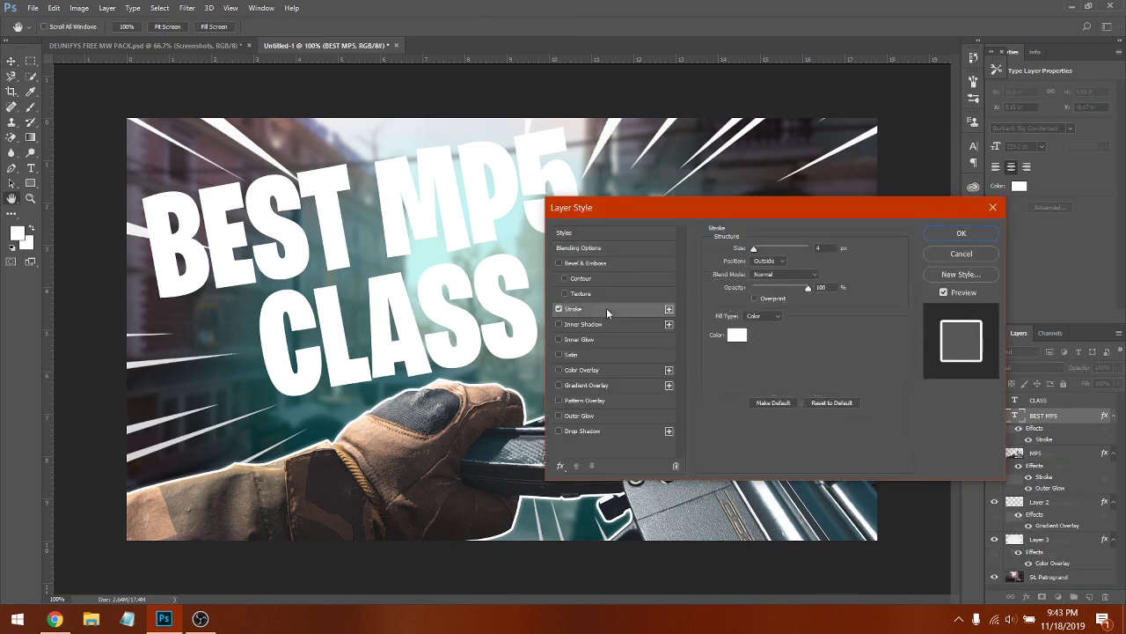
left_click(769, 316)
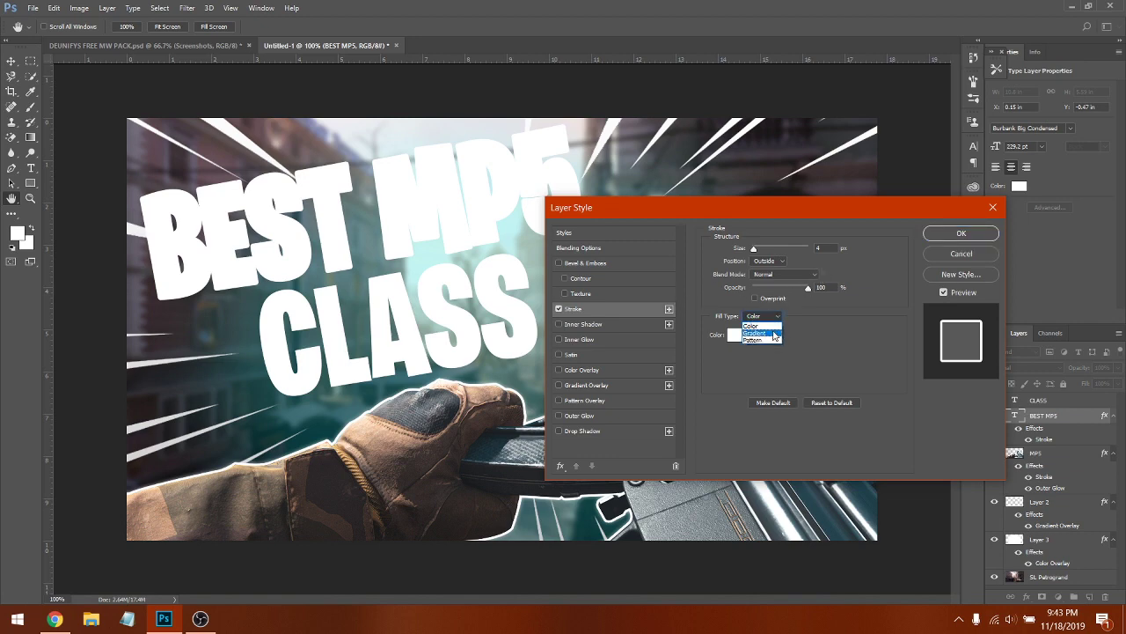
left_click(756, 333)
left_click(780, 336)
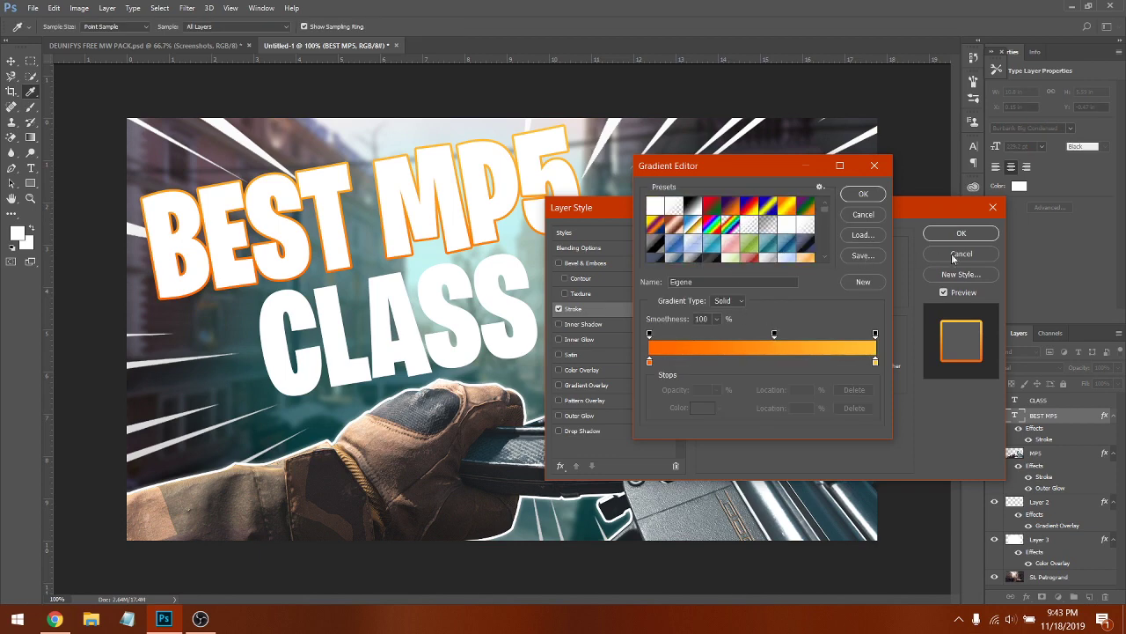
left_click(861, 211)
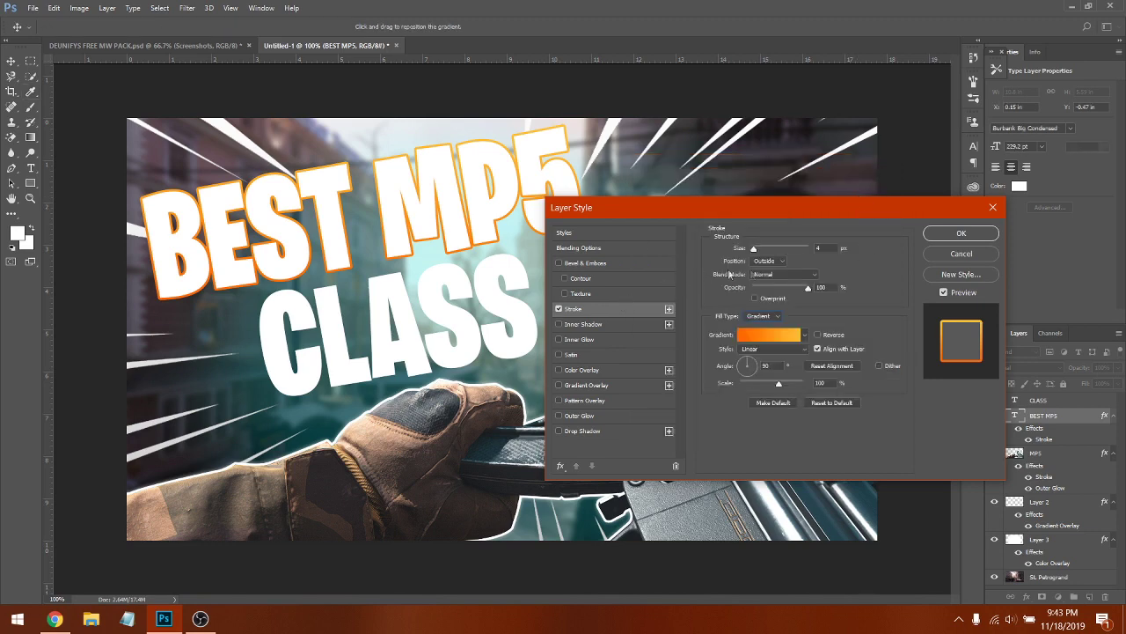
- Set the stroke position to Outside and its size to 8 px
left_click(766, 261)
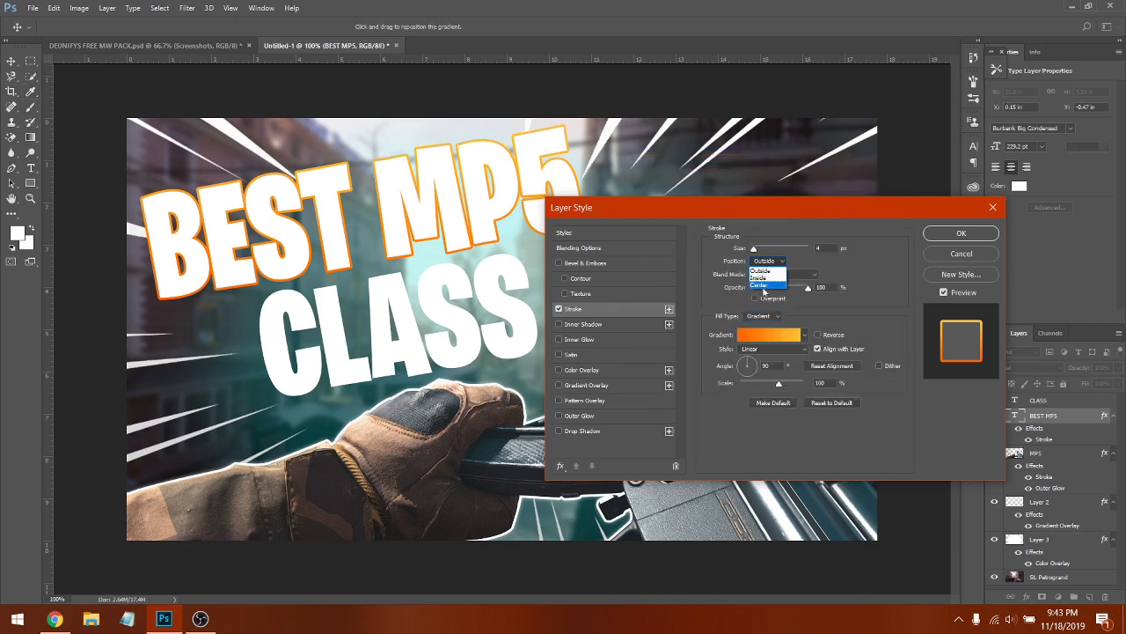
left_click(773, 261)
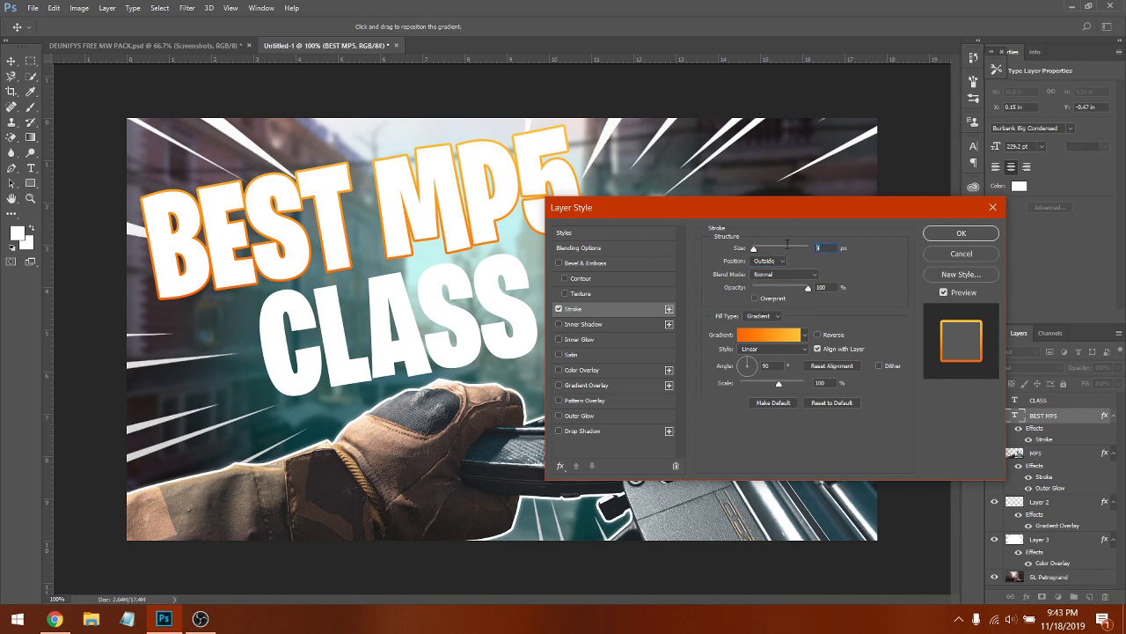
type("8")
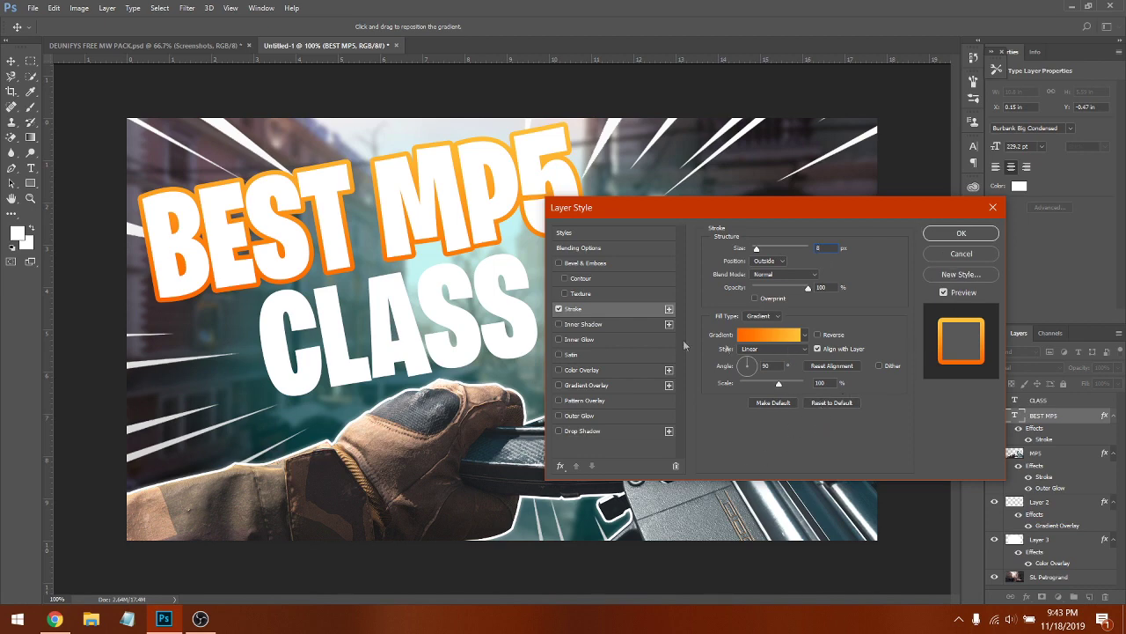
left_click(834, 247)
type("11")
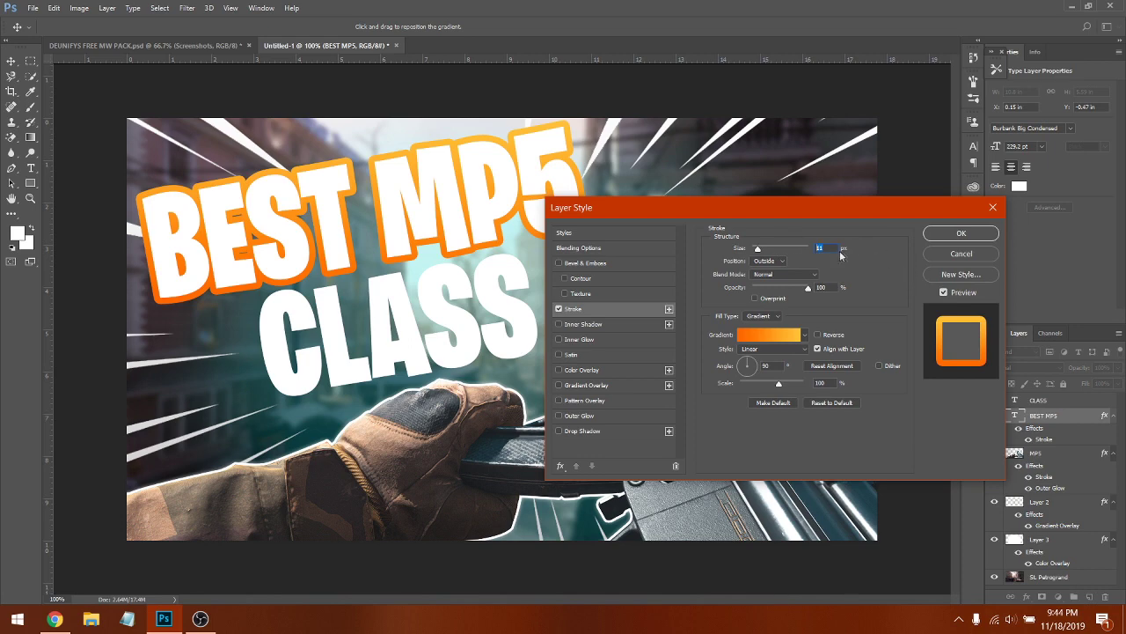
left_click_drag(836, 247, 818, 247)
type("8")
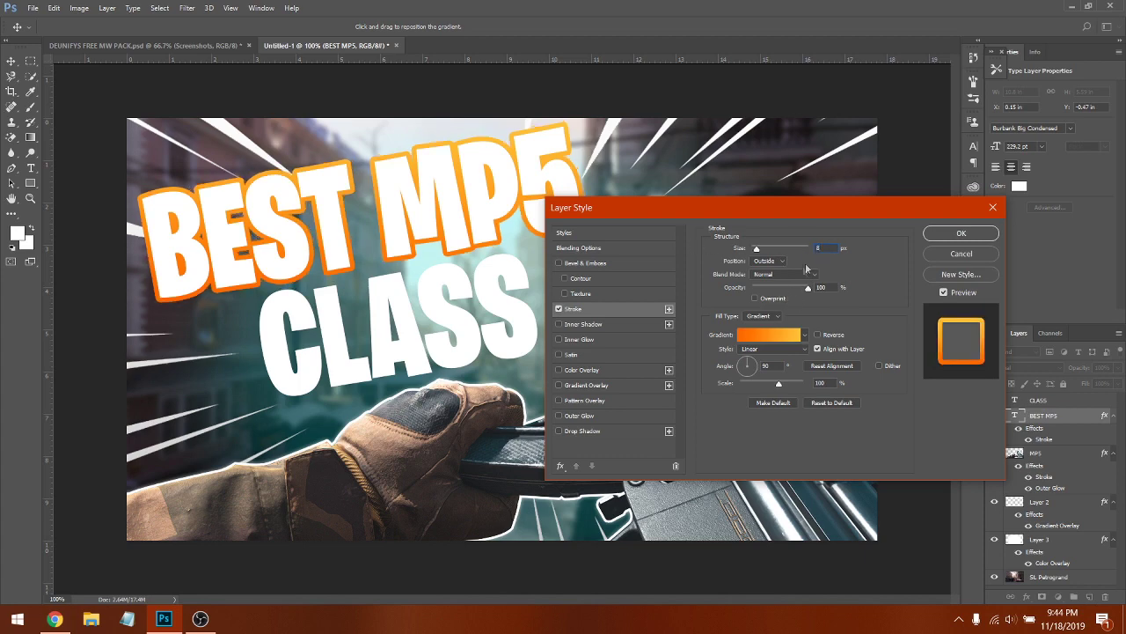
- Give BEST MP5 a black drop shadow: 100% opacity, 11 px distance, 21% spread, 7 px size
left_click(577, 430)
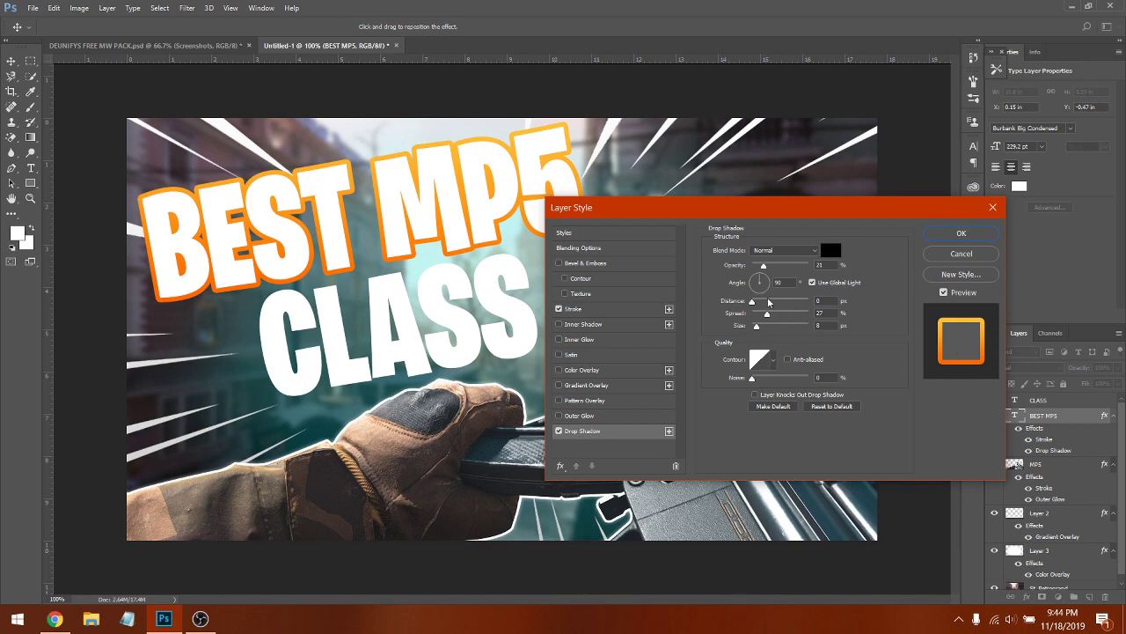
left_click_drag(763, 265, 777, 266)
mouse_move(753, 302)
left_mouse_down()
mouse_move(764, 304)
mouse_move(752, 302)
left_mouse_up()
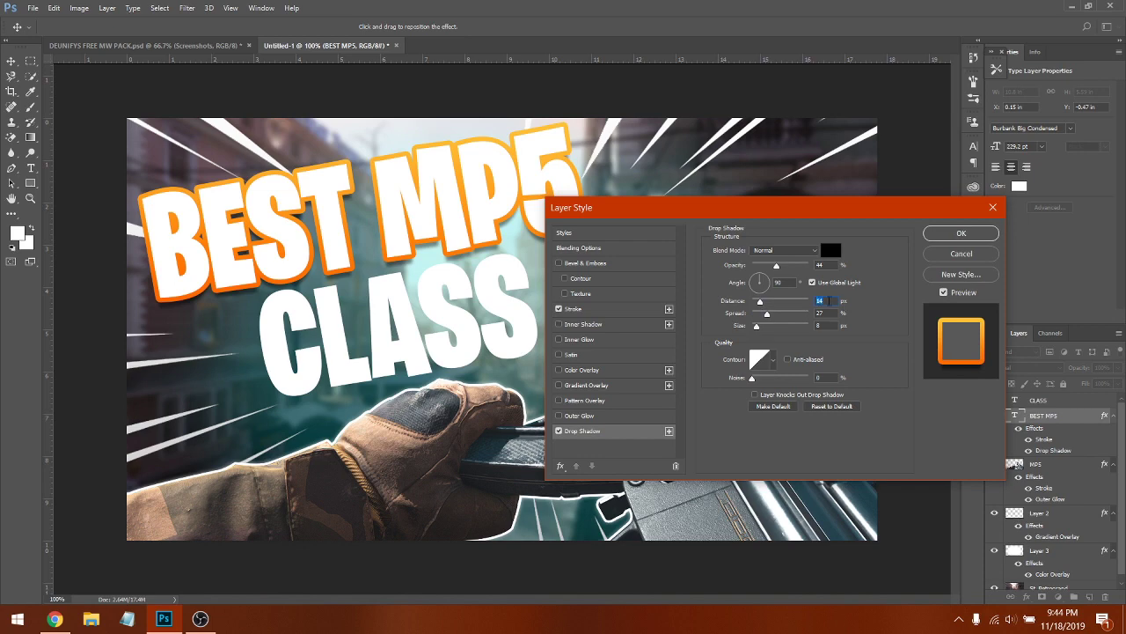
key("shift+Up")
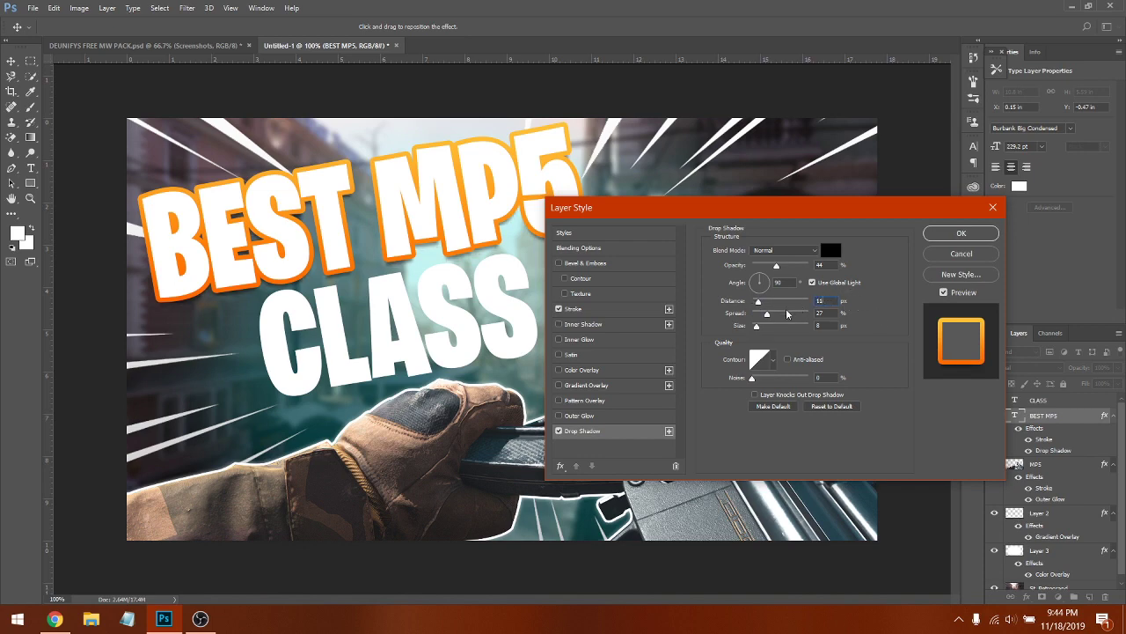
mouse_move(775, 315)
left_mouse_down()
mouse_move(786, 314)
mouse_move(763, 314)
mouse_move(829, 315)
mouse_move(758, 314)
left_mouse_up()
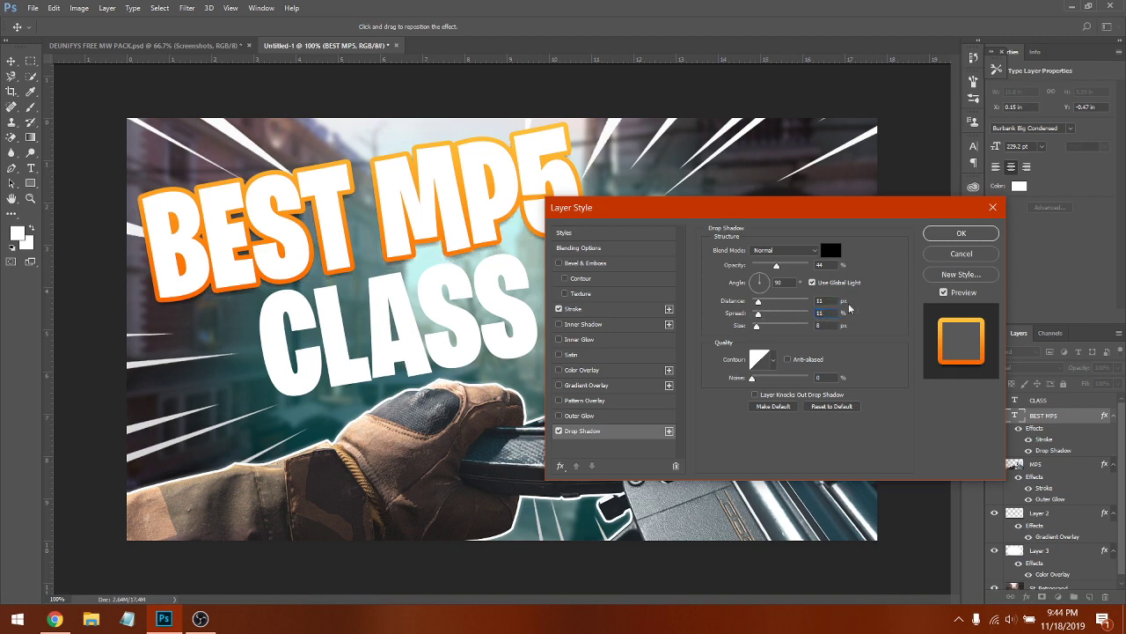
left_click_drag(757, 314, 763, 314)
left_click_drag(758, 327, 765, 330)
type("7")
left_click_drag(776, 265, 844, 266)
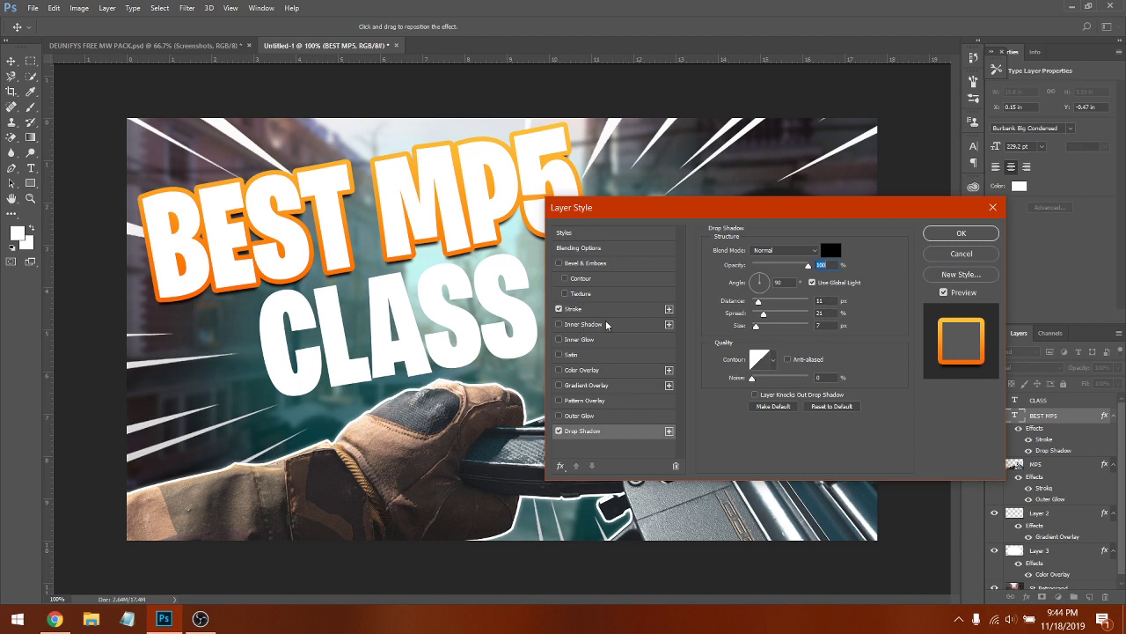
- Try and remove a Gradient Overlay, apply the style, then open CLASS's Layer Style
left_click(560, 385)
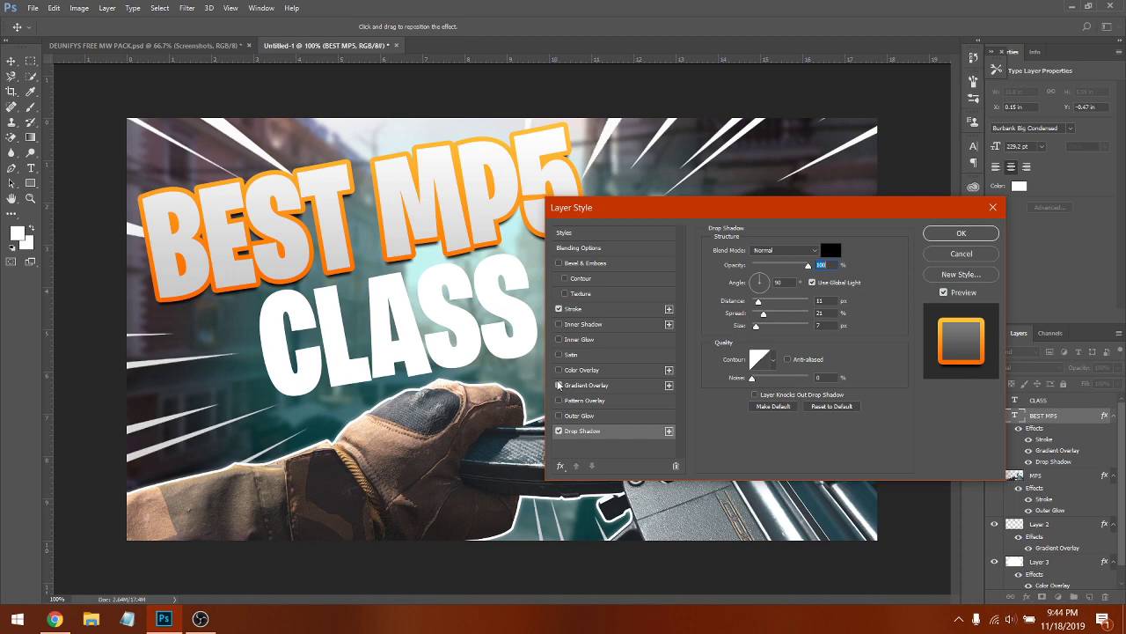
left_click(585, 386)
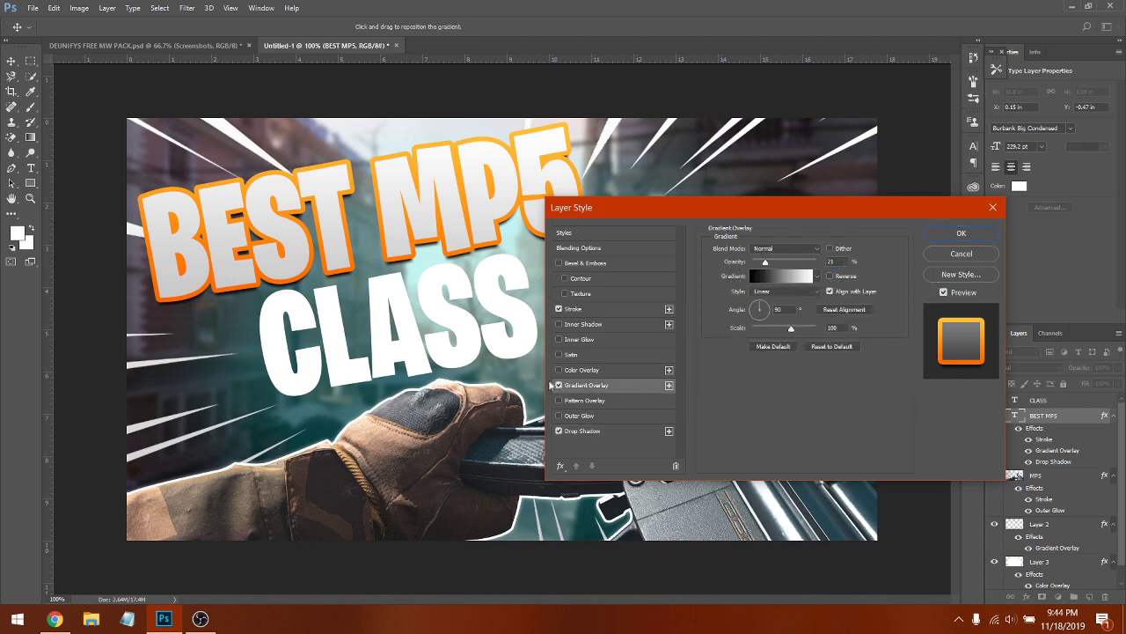
left_click(558, 384)
left_click(961, 233)
left_click(1073, 401)
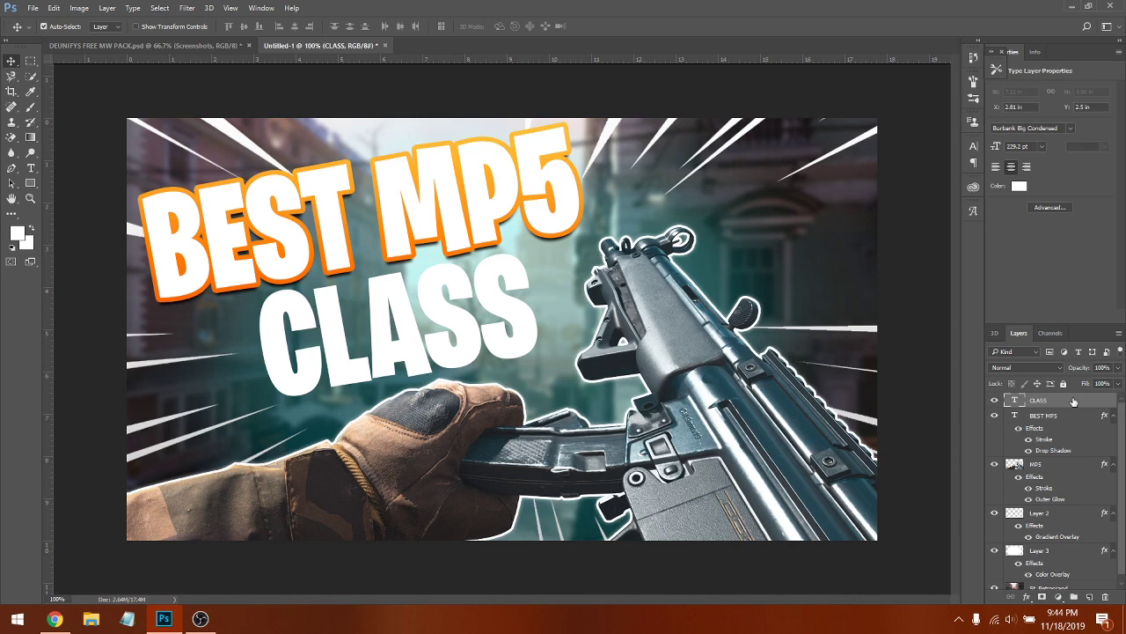
double_click(1073, 402)
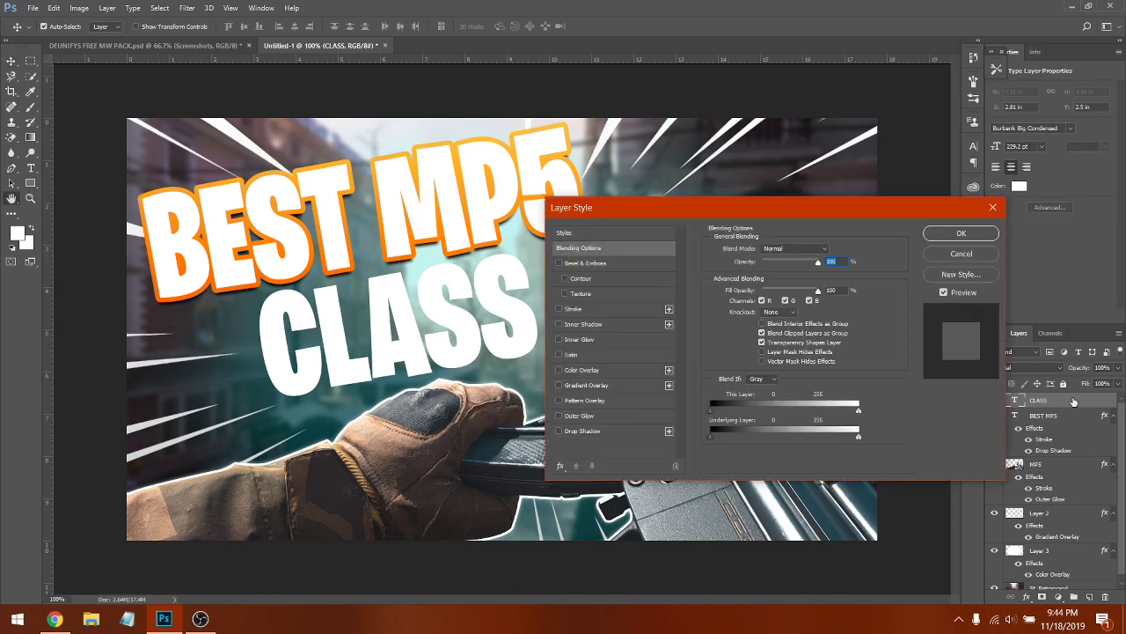
- Enable Drop Shadow and Stroke on CLASS with the same settings as BEST MP5
left_click(595, 428)
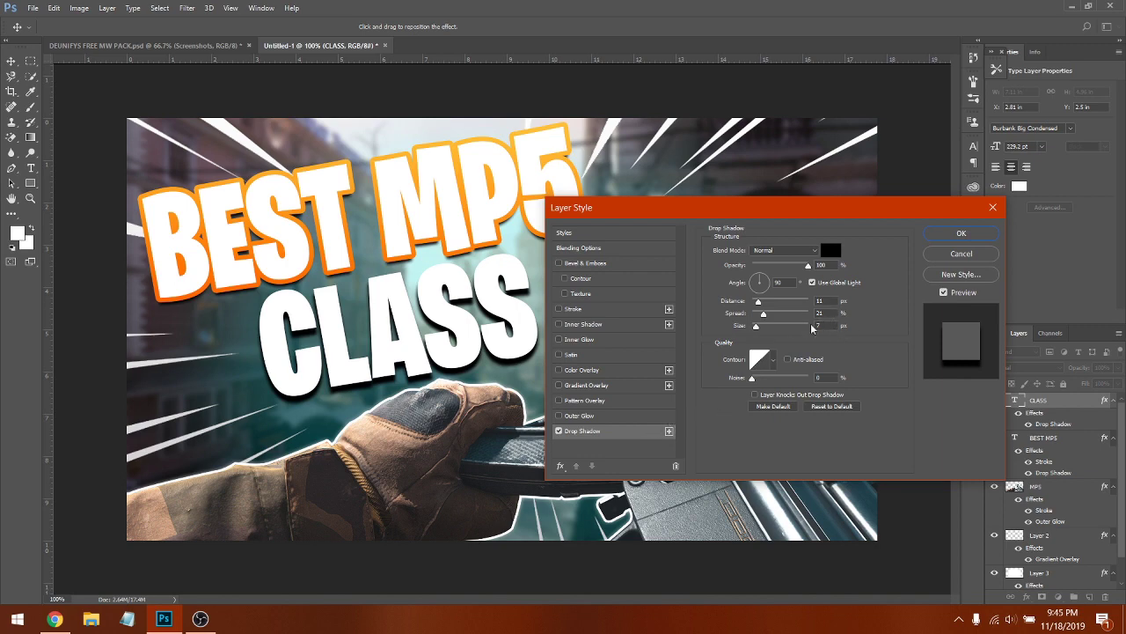
left_click(596, 308)
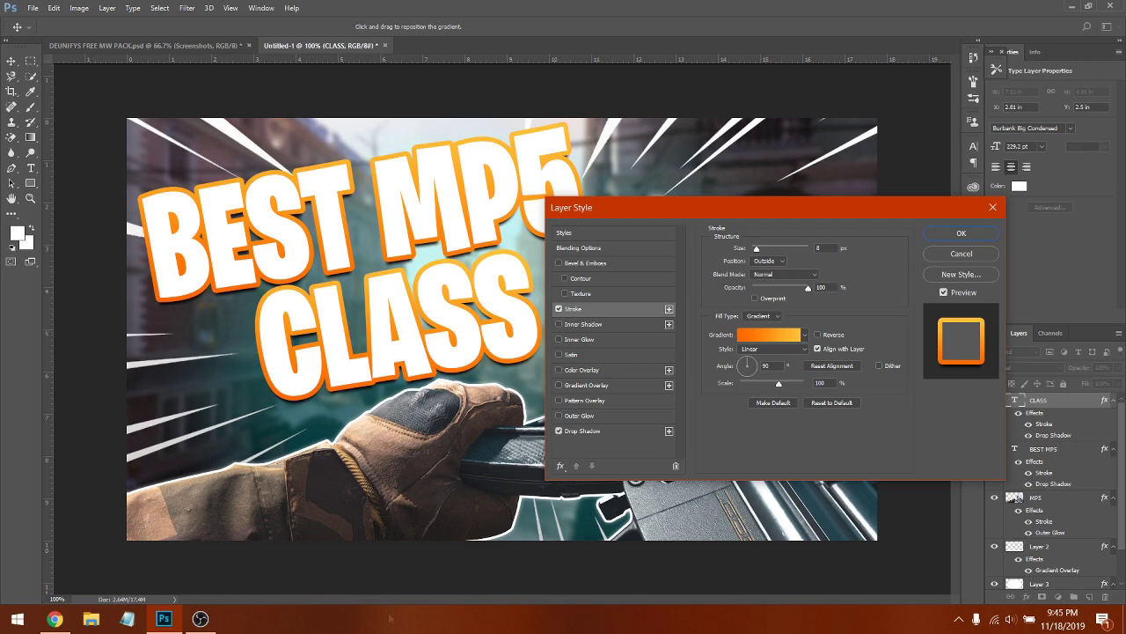
- Preview several gradient presets for the CLASS outline, then cancel to keep the orange gradient
left_click(790, 337)
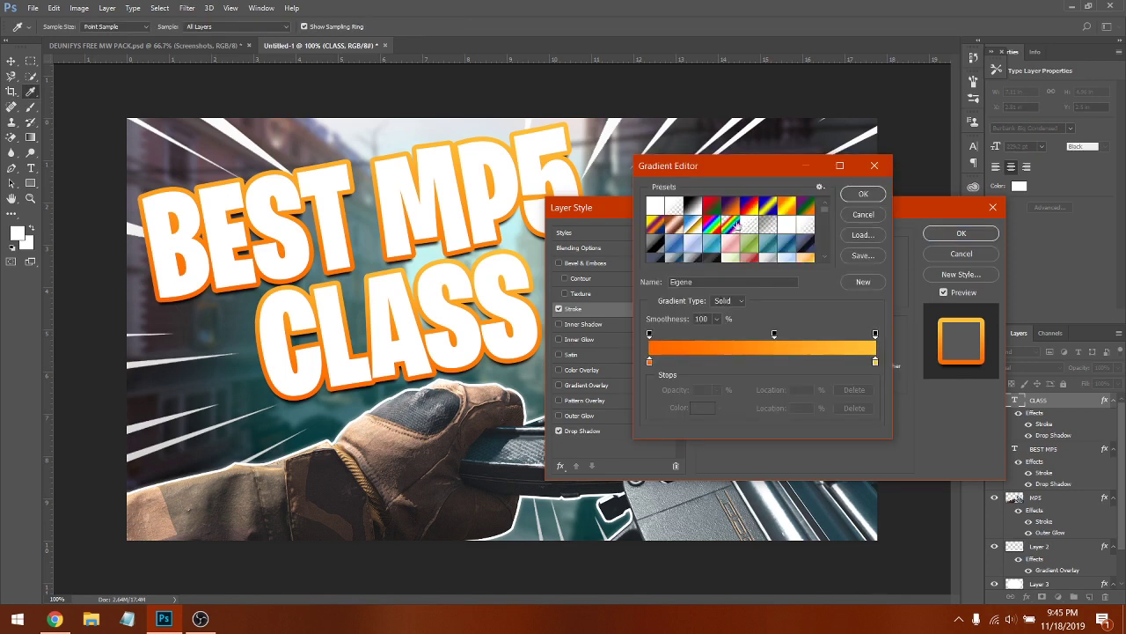
scroll(738, 232, "down", 2)
left_click(760, 247)
scroll(715, 222, "down", 2)
scroll(715, 222, "down", 4)
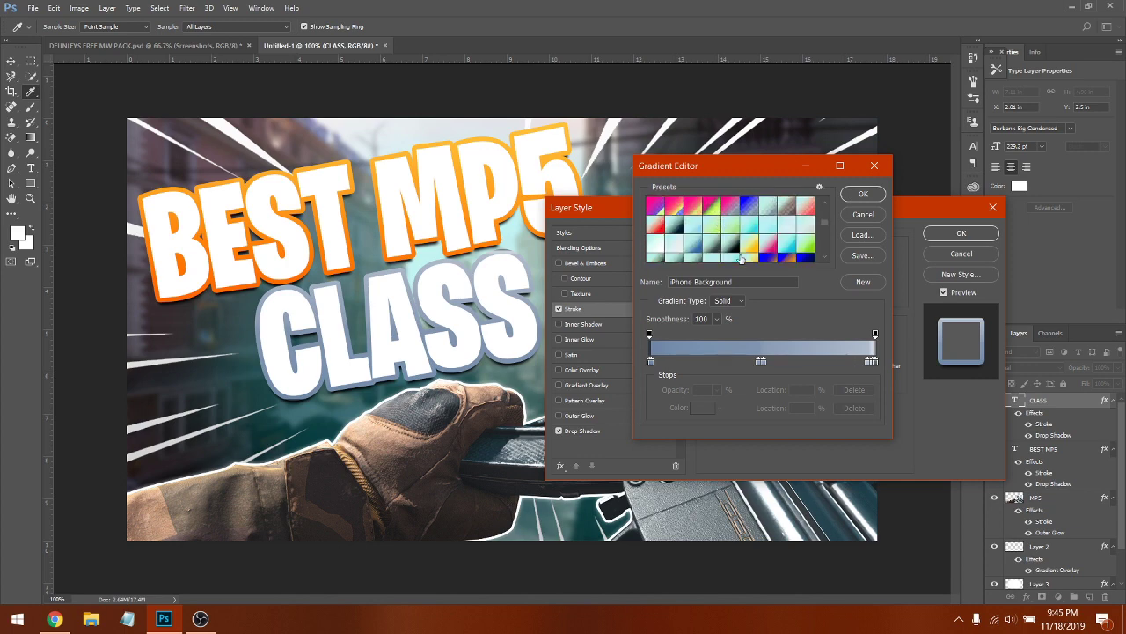
left_click(742, 257)
scroll(711, 218, "down", 4)
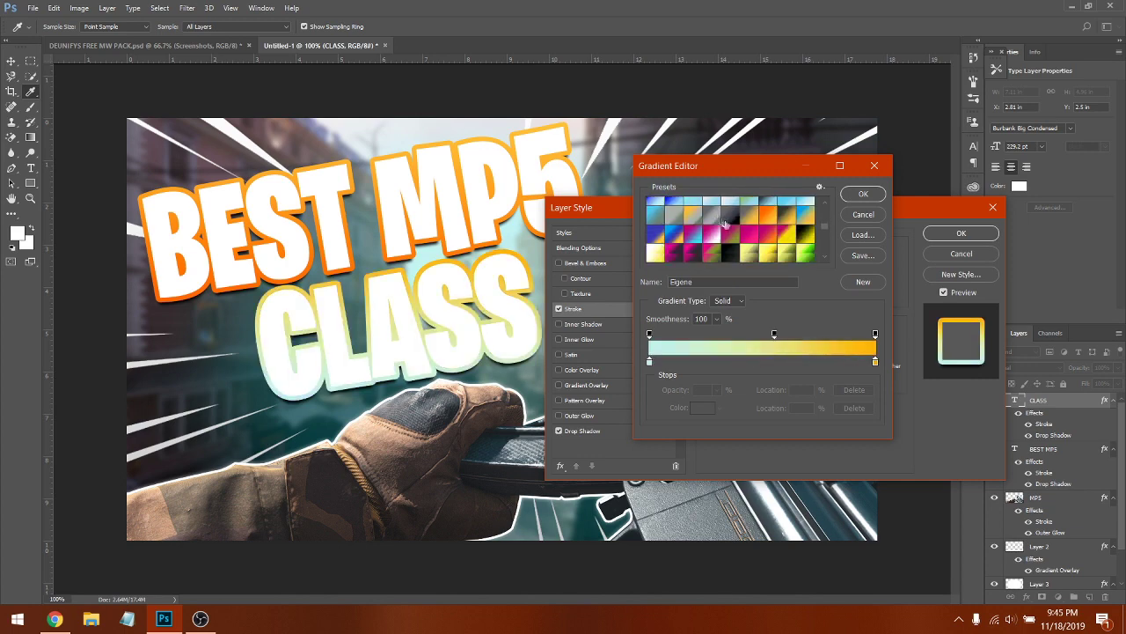
left_click(700, 234)
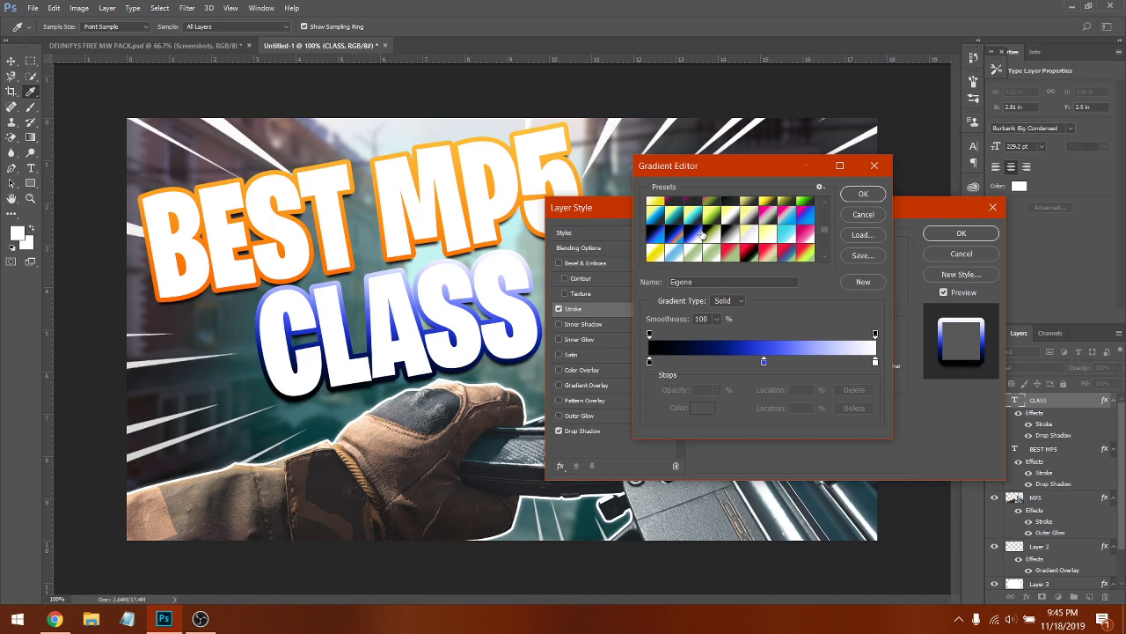
left_click(651, 231)
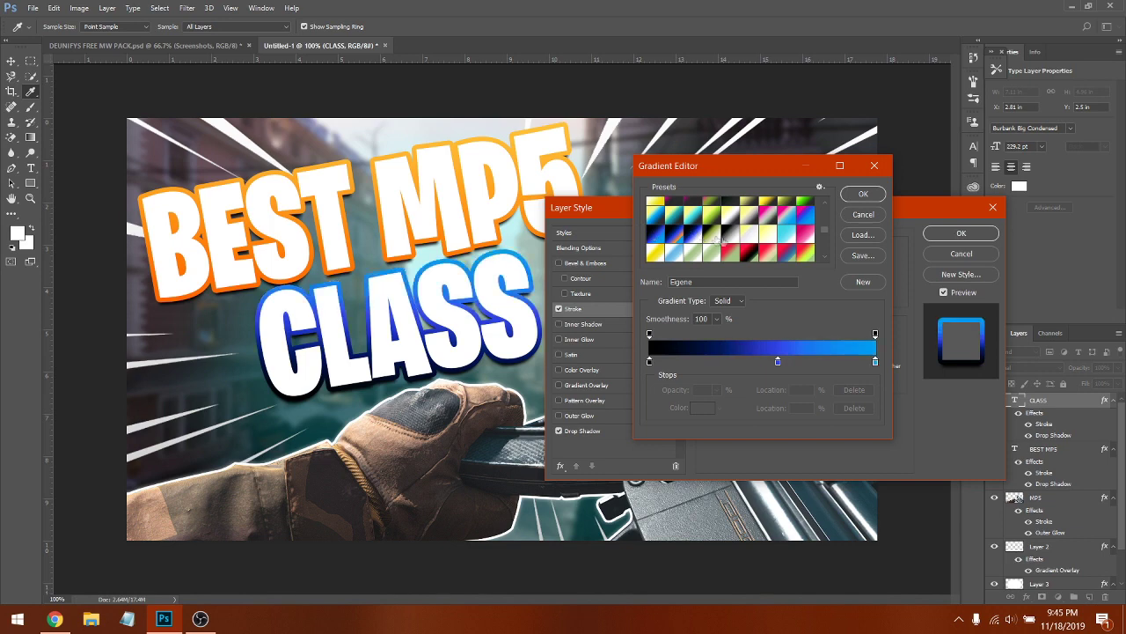
scroll(728, 239, "up", 6)
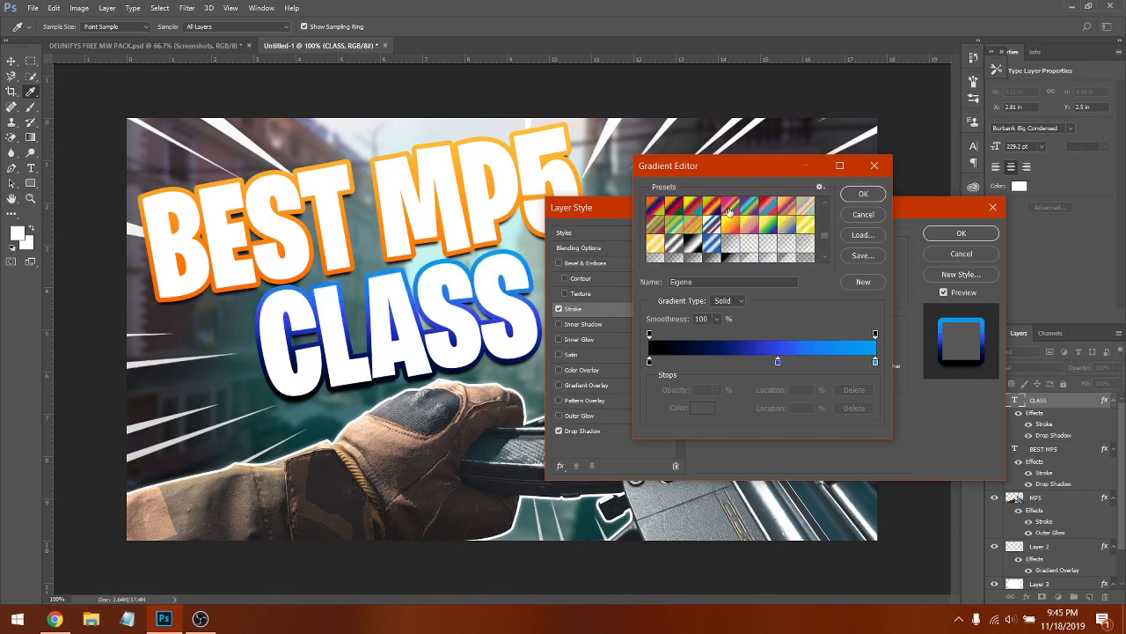
left_click(723, 214)
scroll(739, 215, "down", 4)
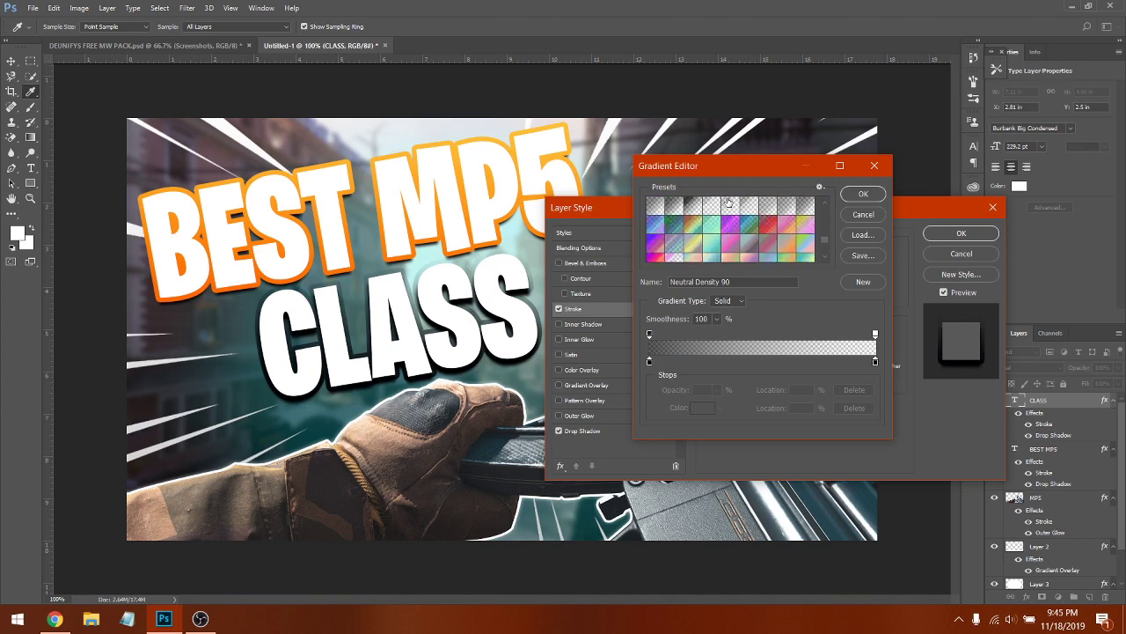
scroll(746, 212, "up", 4)
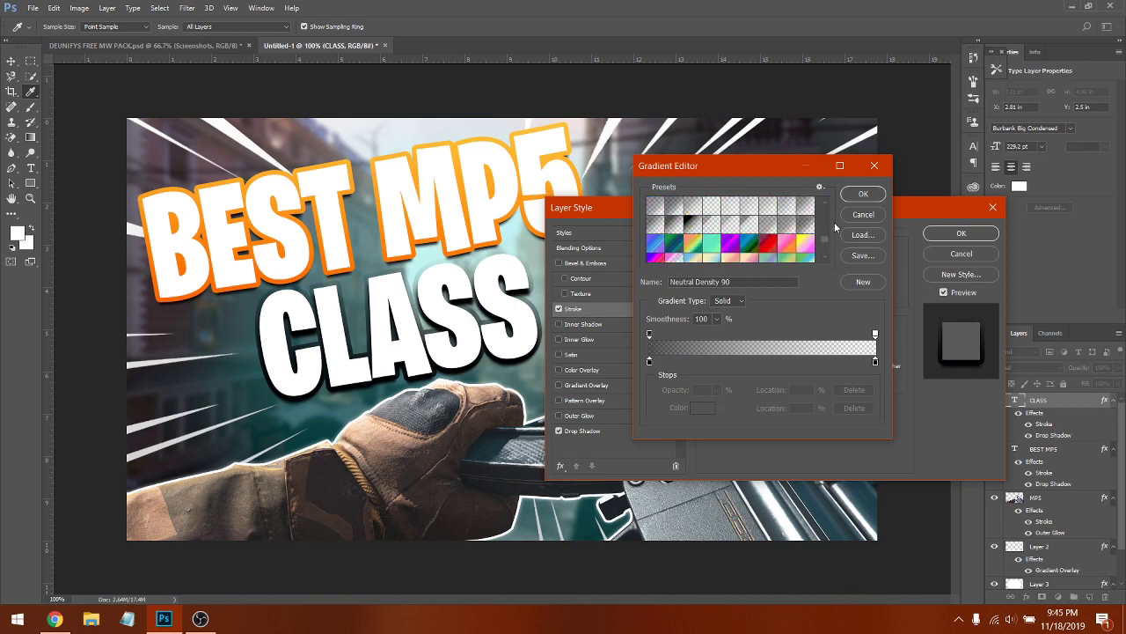
left_click(865, 216)
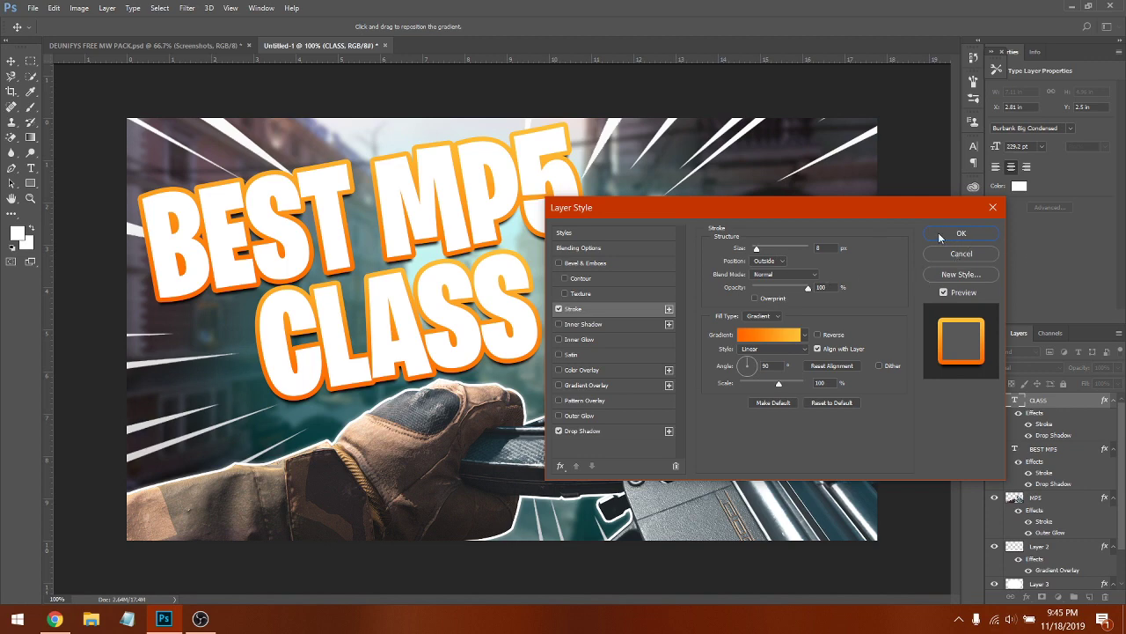
- Toggle Outer Glow on and back off, then apply the CLASS layer style
left_click(585, 415)
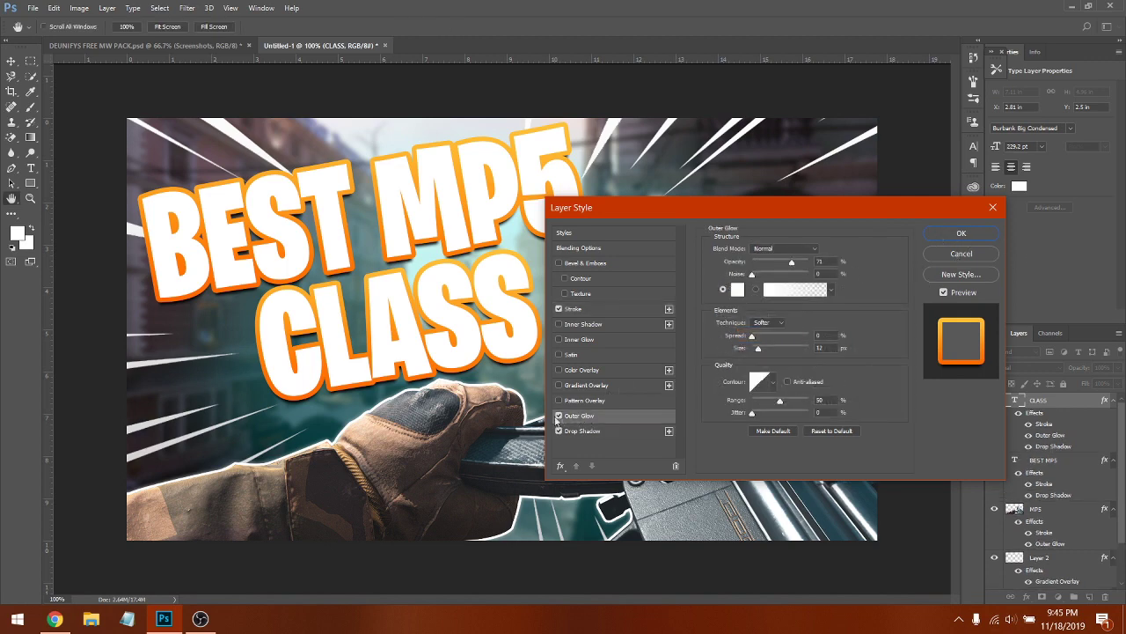
left_click(558, 415)
left_click(961, 233)
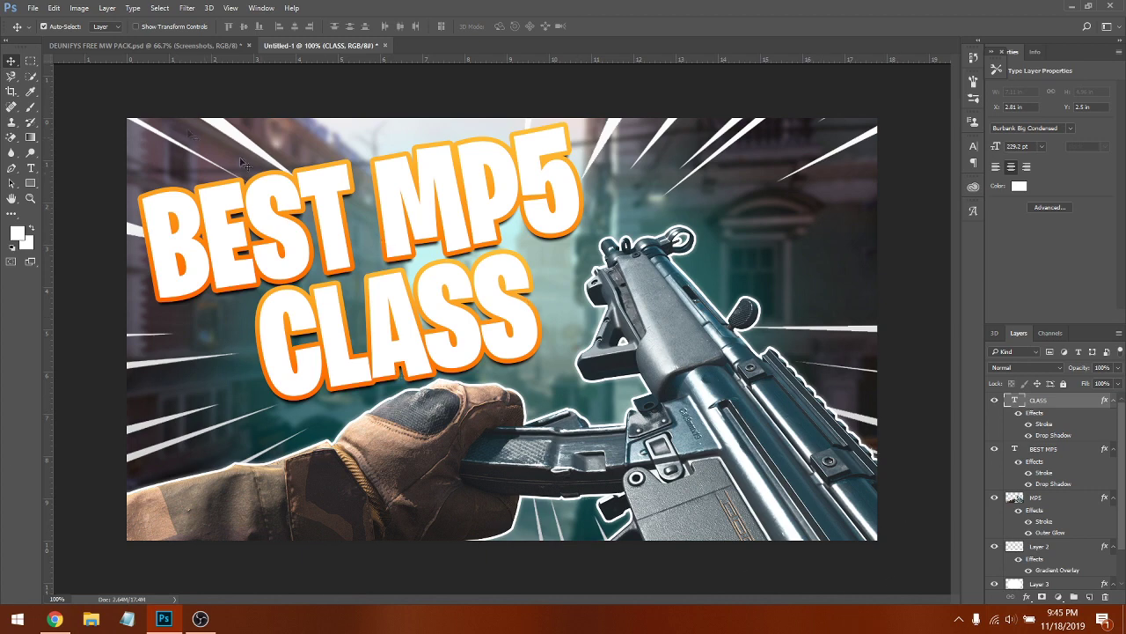
left_click(200, 42)
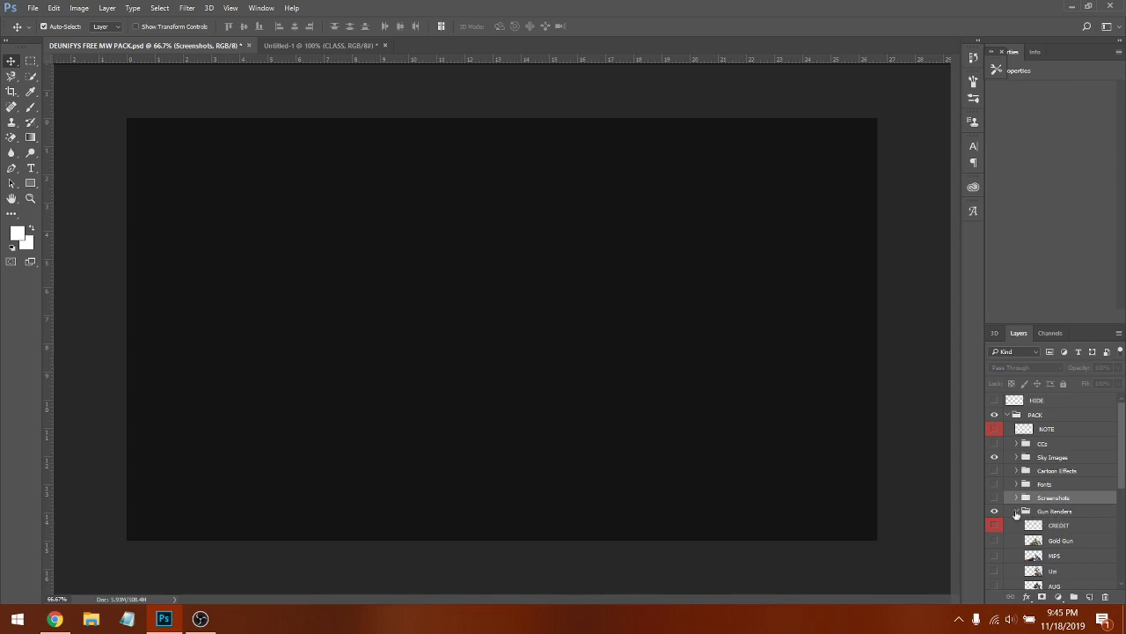
- Browse the MW pack's Logos group, previewing the Call Of Duty, Modern Warfare, MW and Allegiance logos
left_click(1016, 512)
scroll(1019, 517, "down", 1)
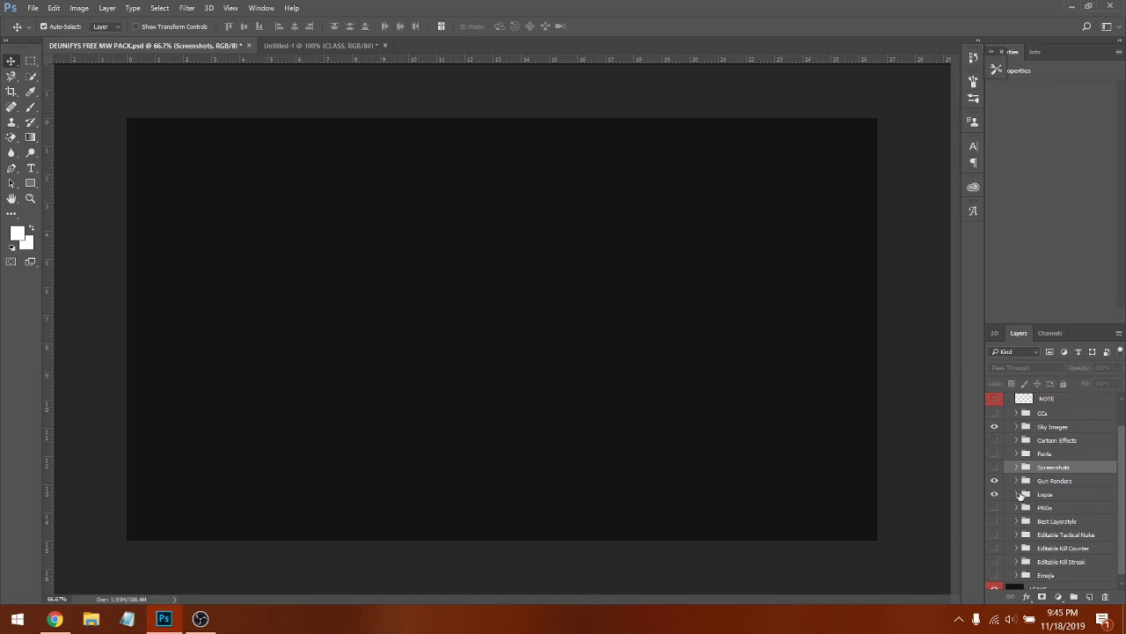
left_click(1016, 494)
scroll(1012, 510, "down", 2)
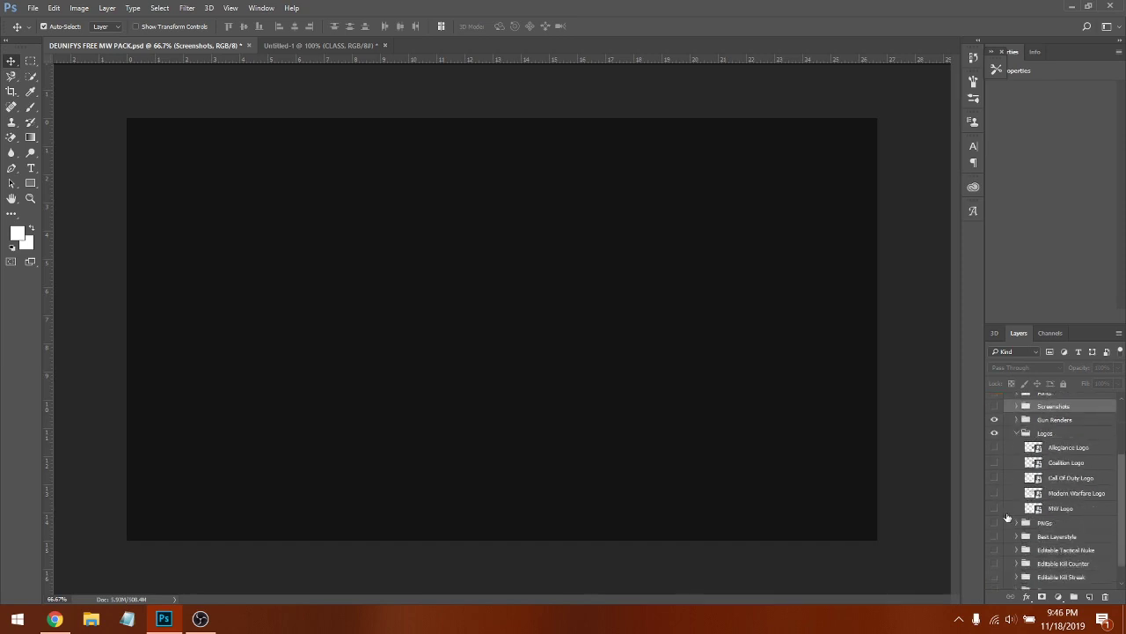
left_click(994, 478)
left_click(993, 478)
left_click(996, 490)
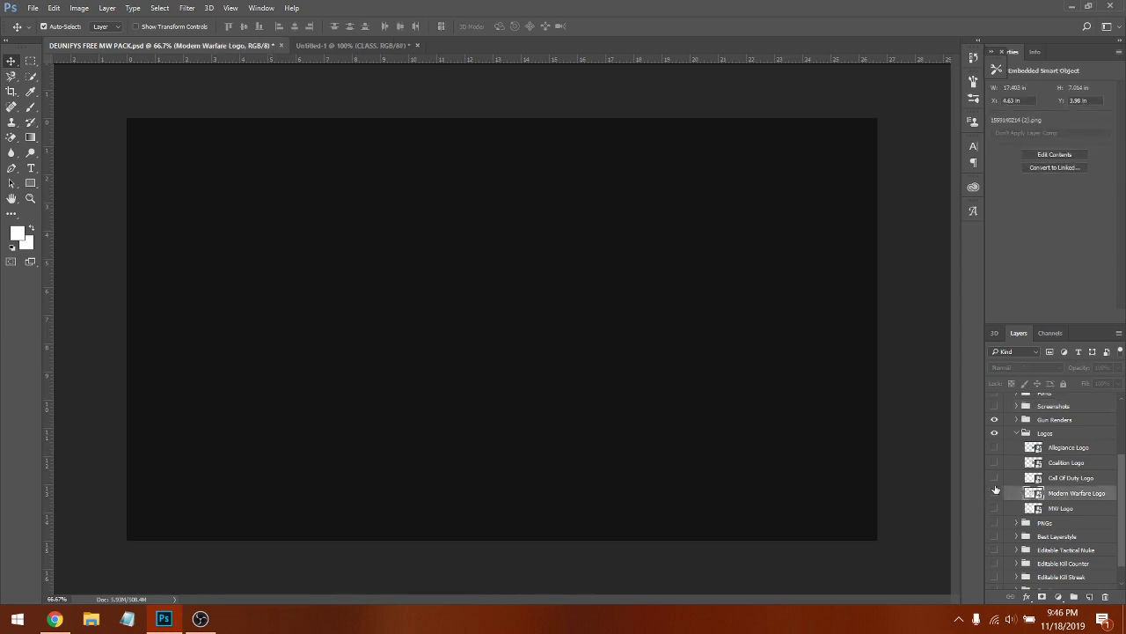
key("alt+bracketright")
left_click(994, 493)
left_click(994, 492)
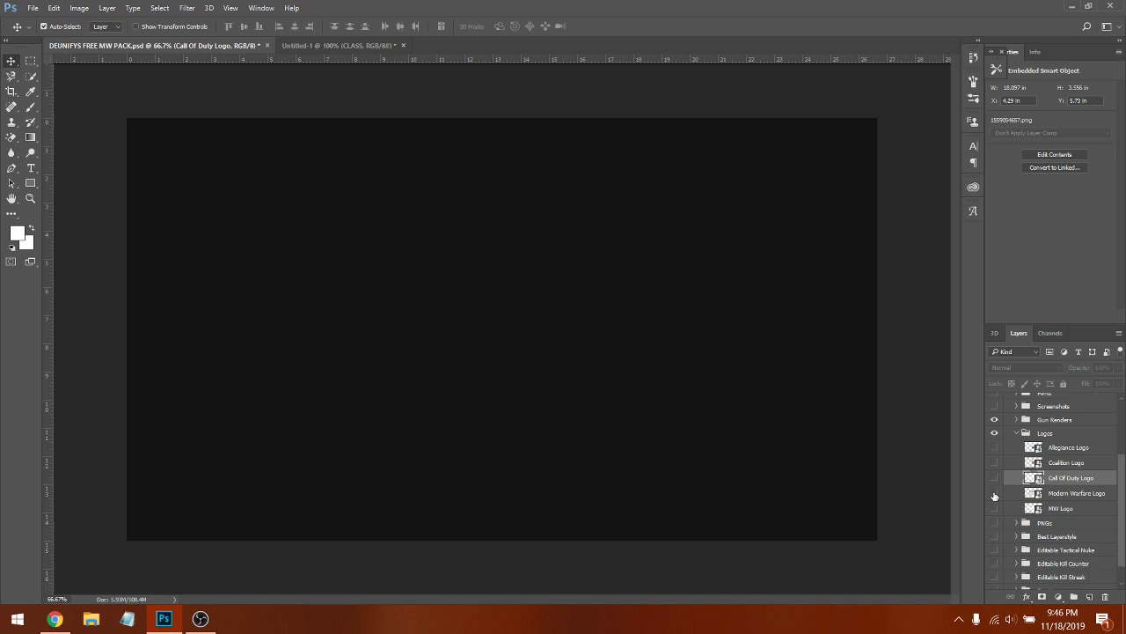
left_click(995, 507)
left_click(995, 507)
left_click(994, 447)
left_click(995, 447)
left_click(1008, 434)
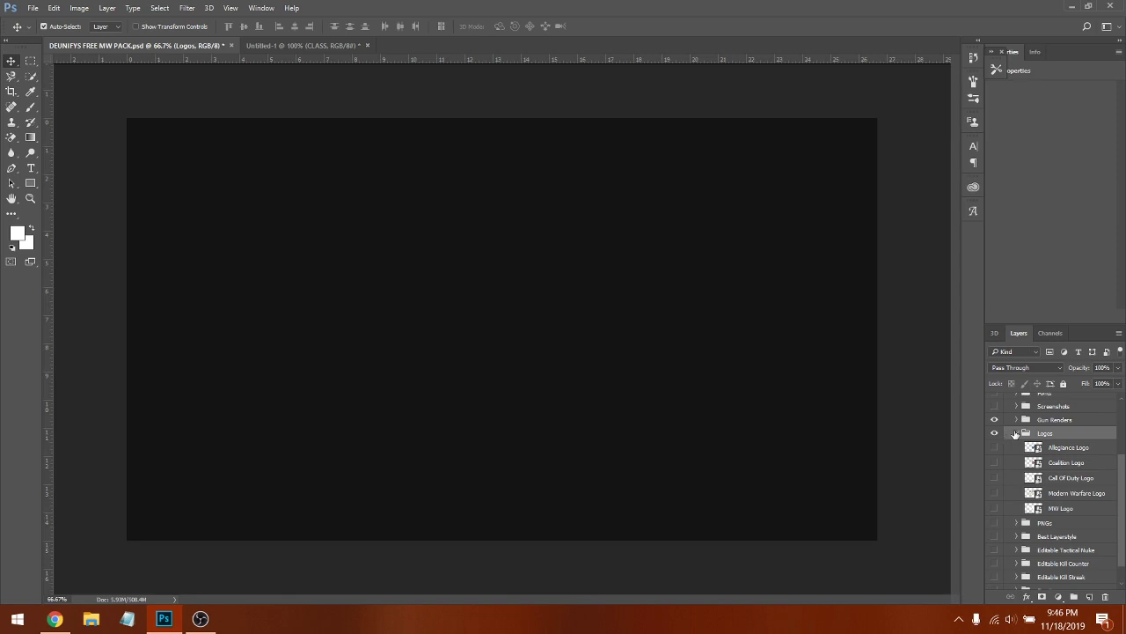
left_click(1016, 433)
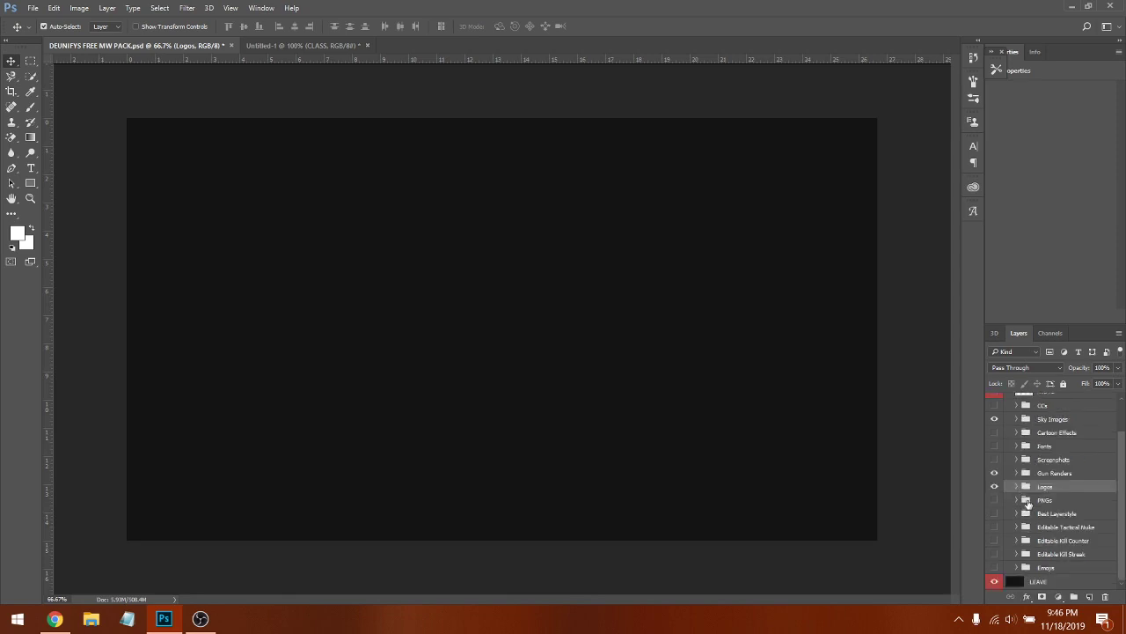
- Drag the Nuke image from the PNGs group into the thumbnail and place it upper right
left_click(1017, 500)
scroll(1016, 524, "down", 2)
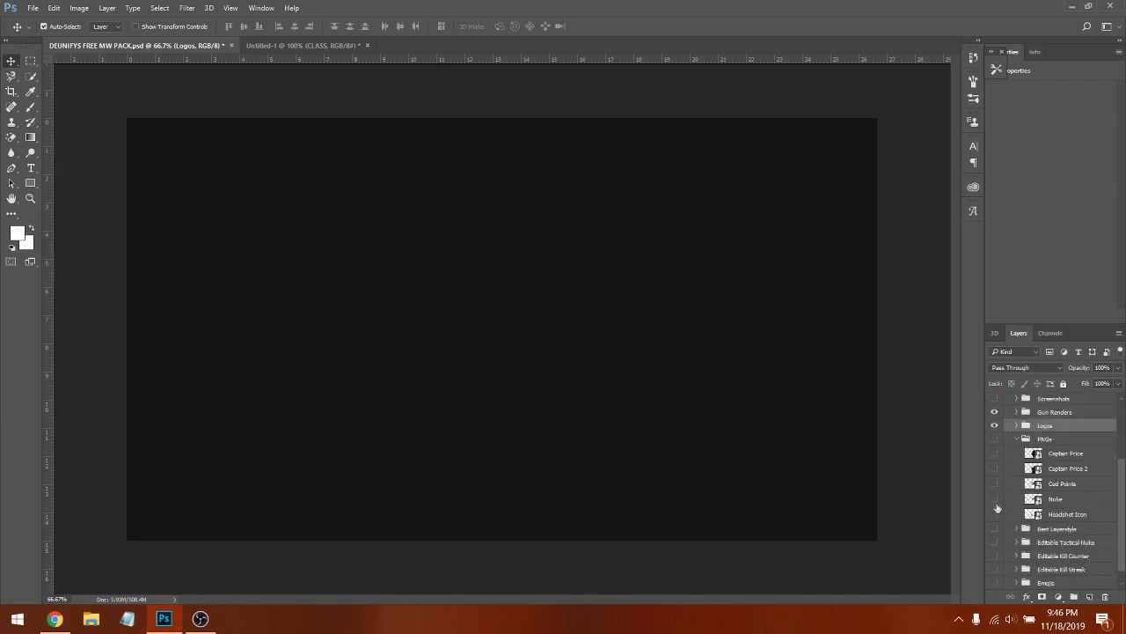
left_click(995, 499)
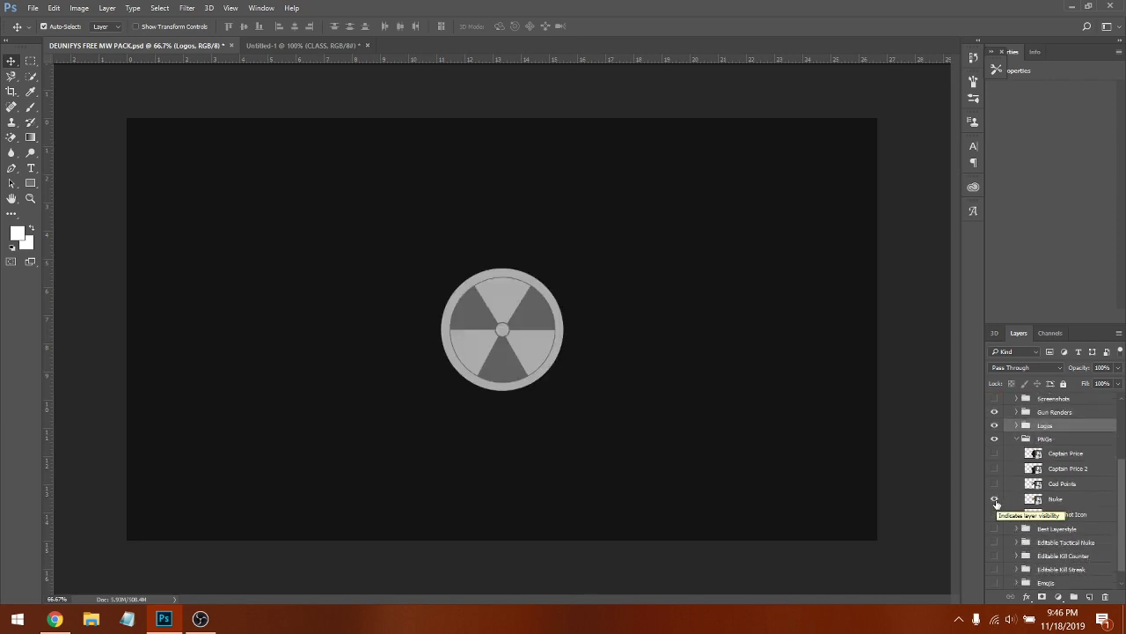
left_click(995, 499)
left_click_drag(1029, 499, 581, 320)
left_click_drag(567, 377, 742, 319)
left_click(54, 8)
left_click(125, 313)
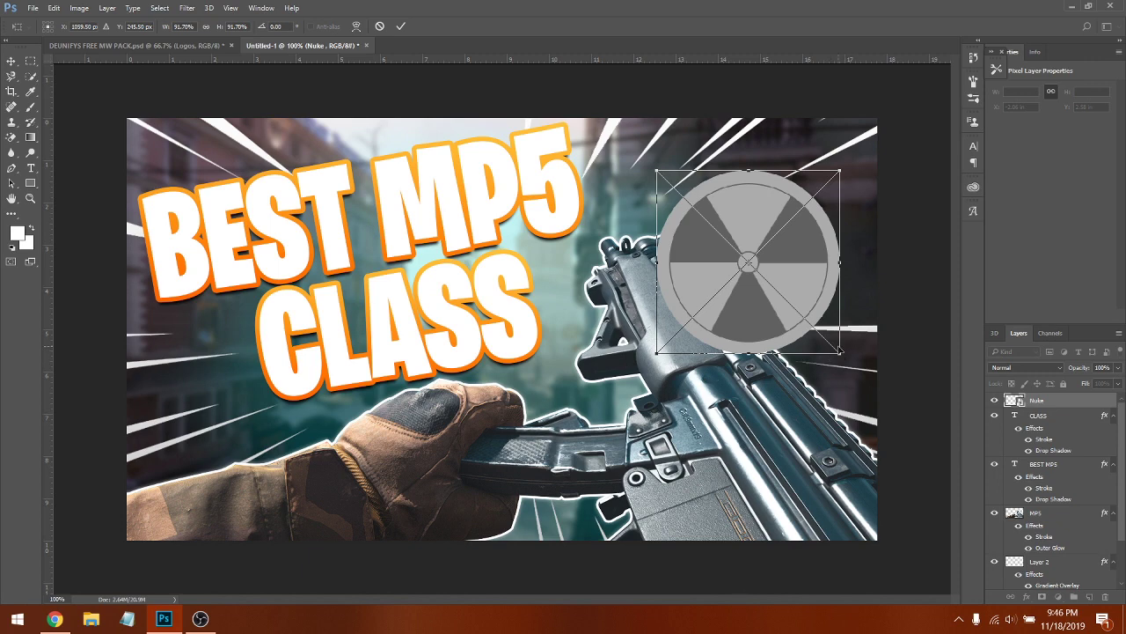
- Scale the Nuke icon down to about 71.85% and tuck it into the top-right corner
left_click_drag(839, 353, 801, 313)
left_click_drag(752, 269, 772, 230)
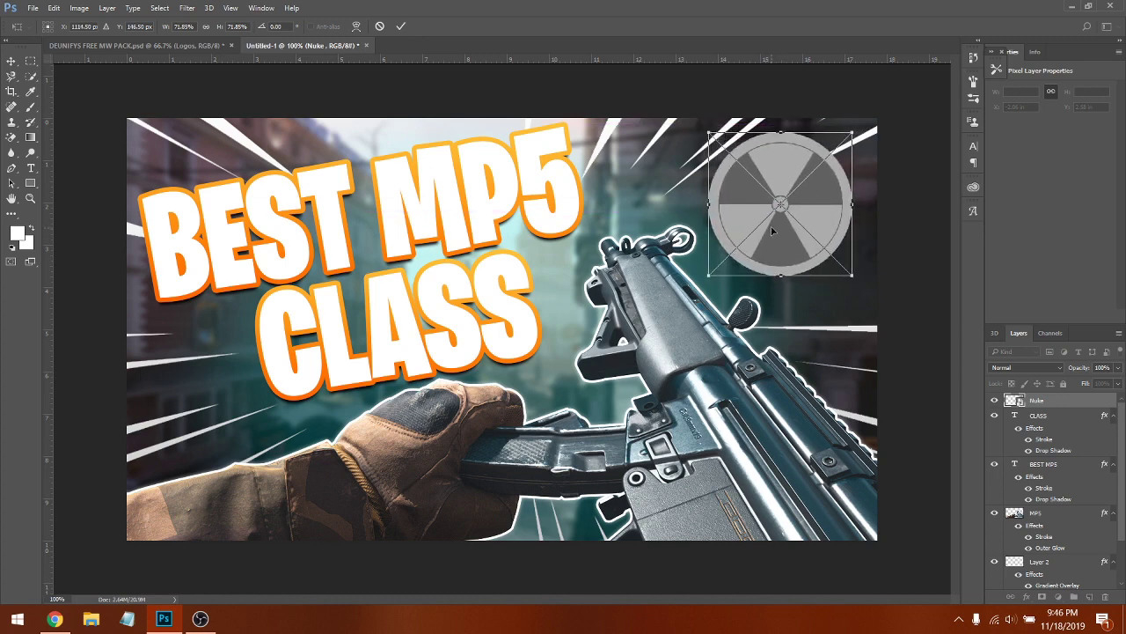
key("Return")
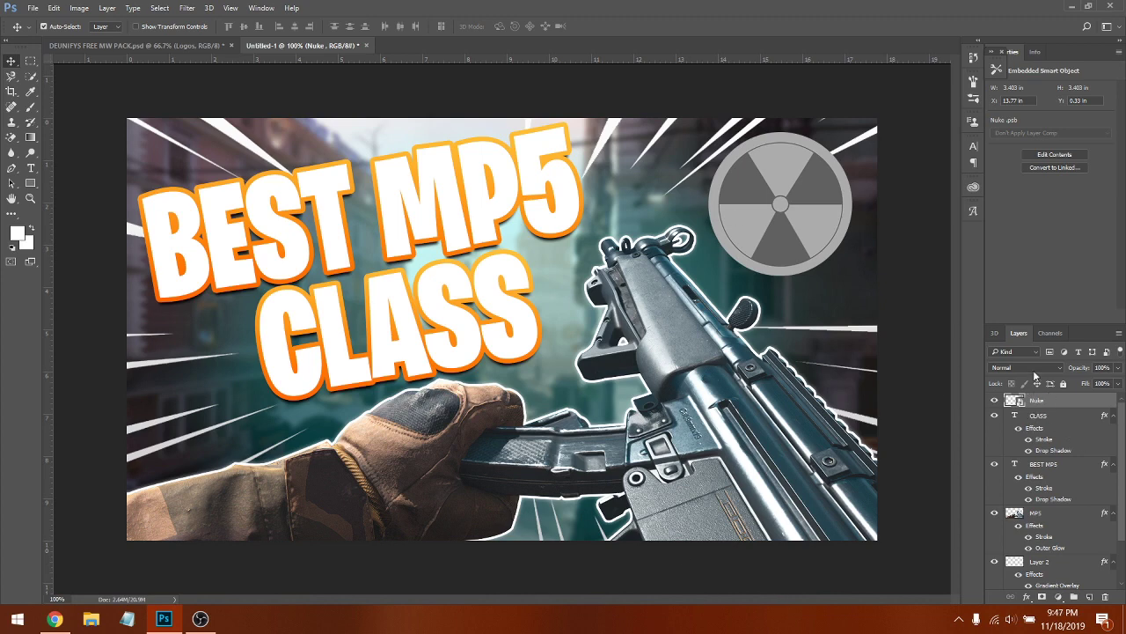
- In the Nuke layer's style, try and drop a Drop Shadow, and enable Outer Glow
double_click(1092, 402)
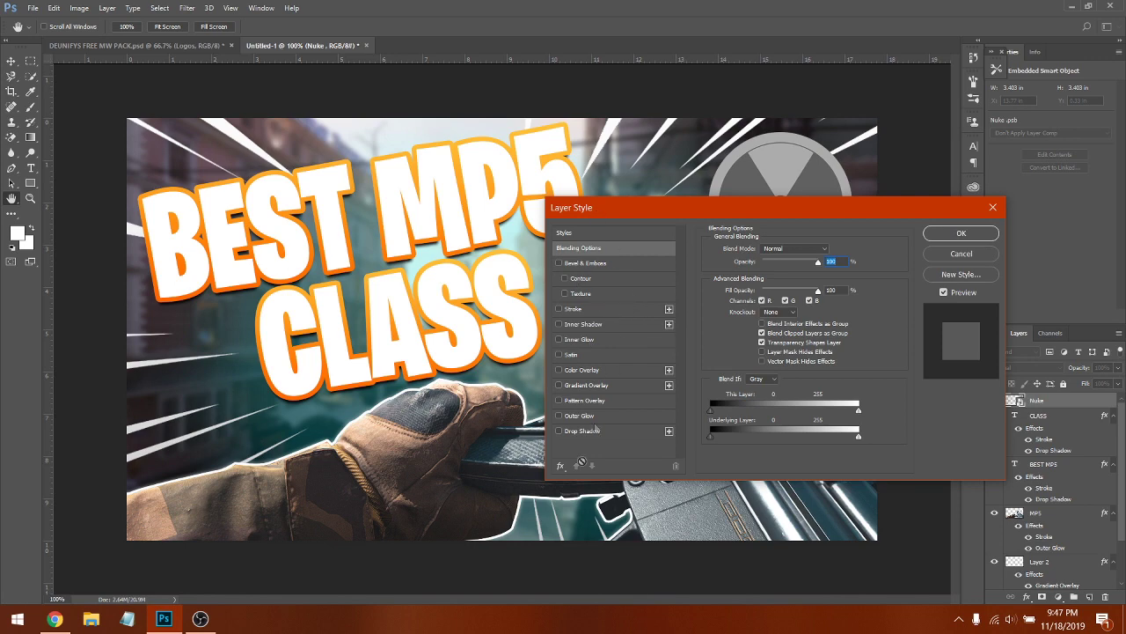
left_click(560, 431)
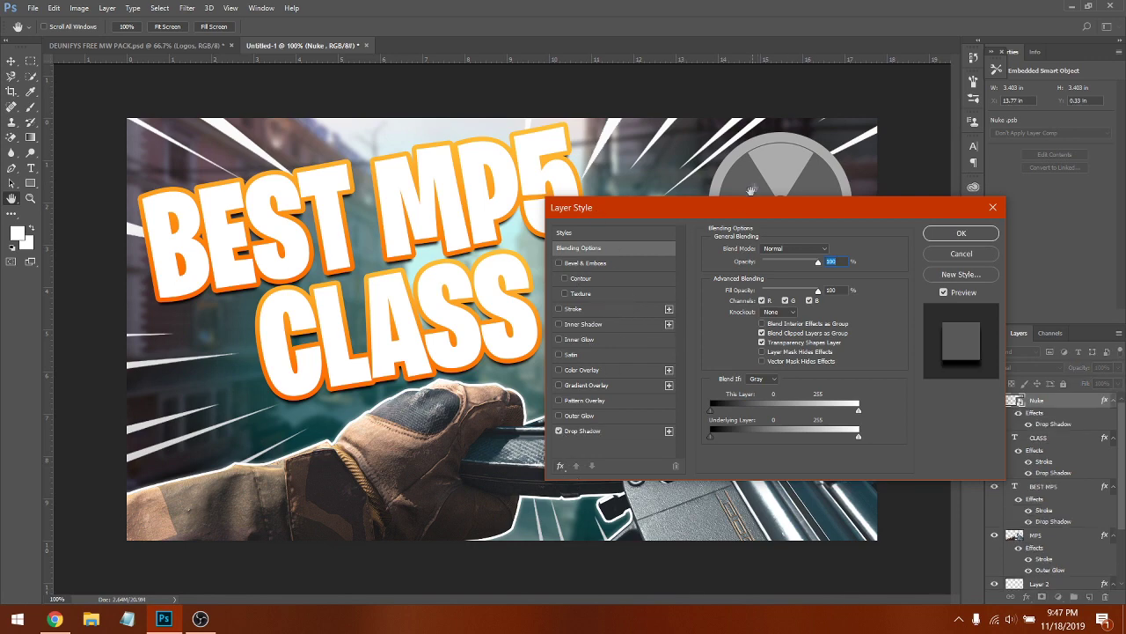
left_click_drag(731, 215, 680, 340)
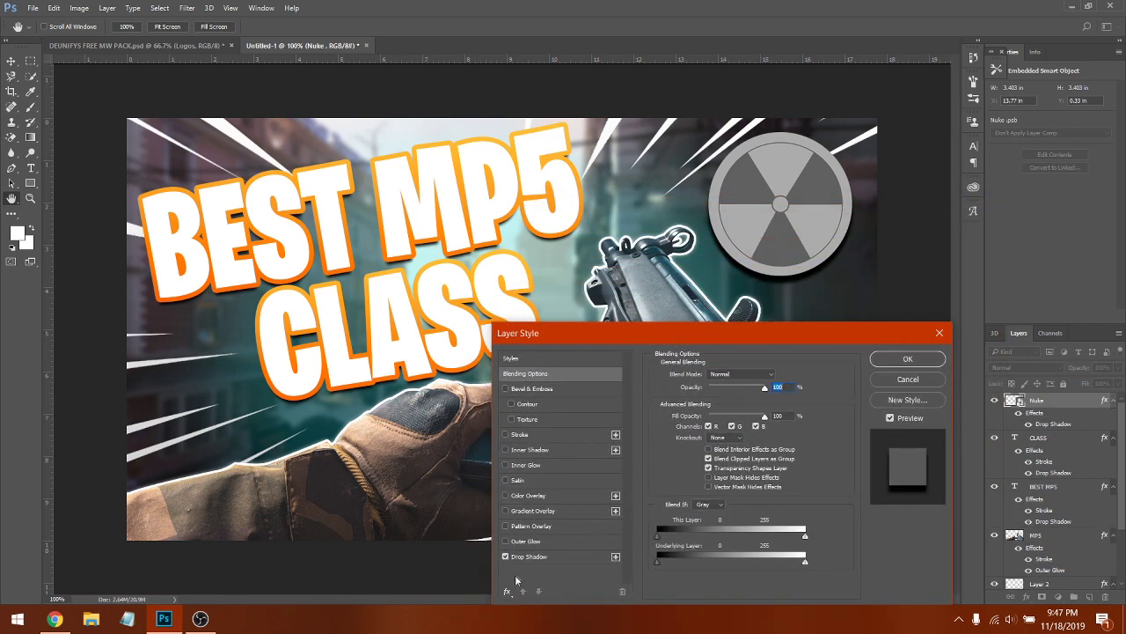
left_click(505, 560)
left_click(506, 557)
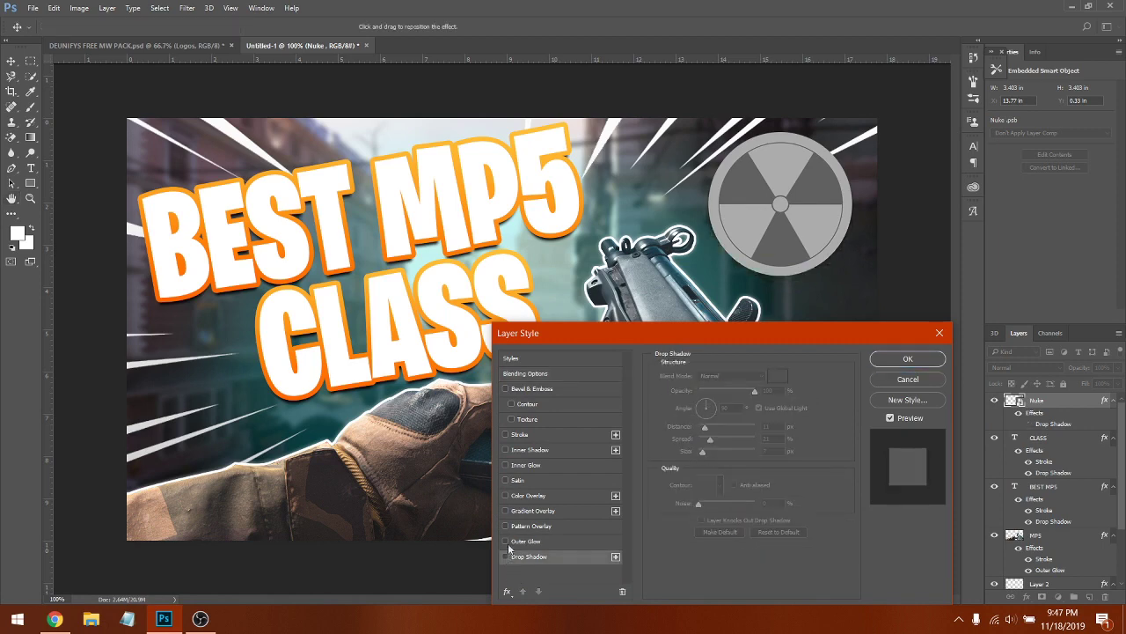
left_click(505, 541)
left_click(542, 541)
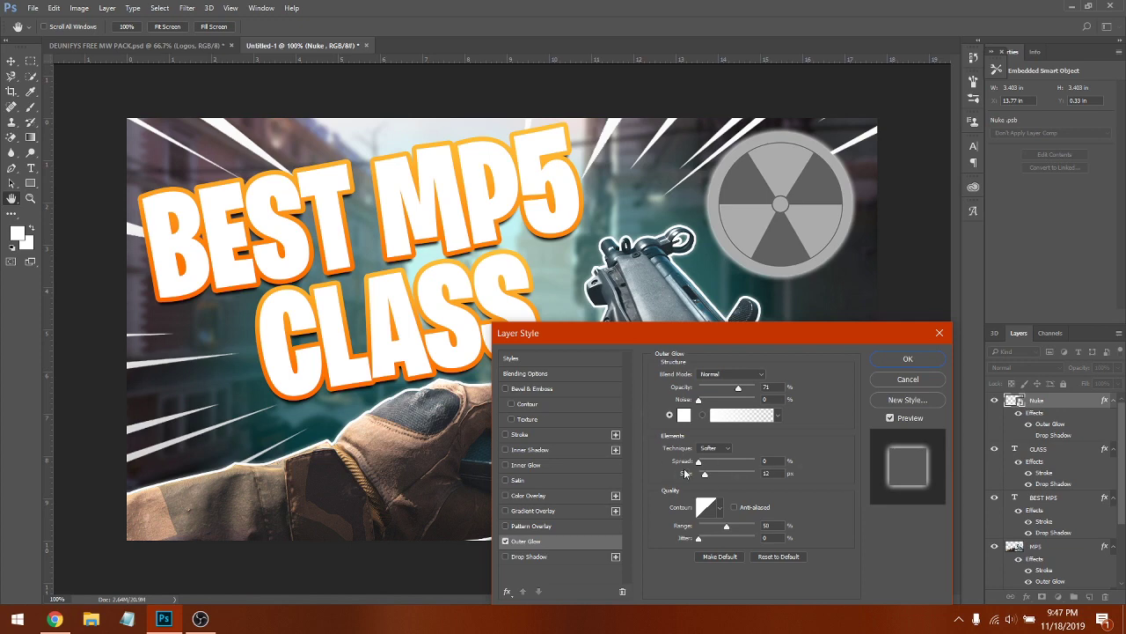
- Add a 4 px solid white Stroke to the Nuke icon, leaving Gradient Overlay off
left_click(524, 440)
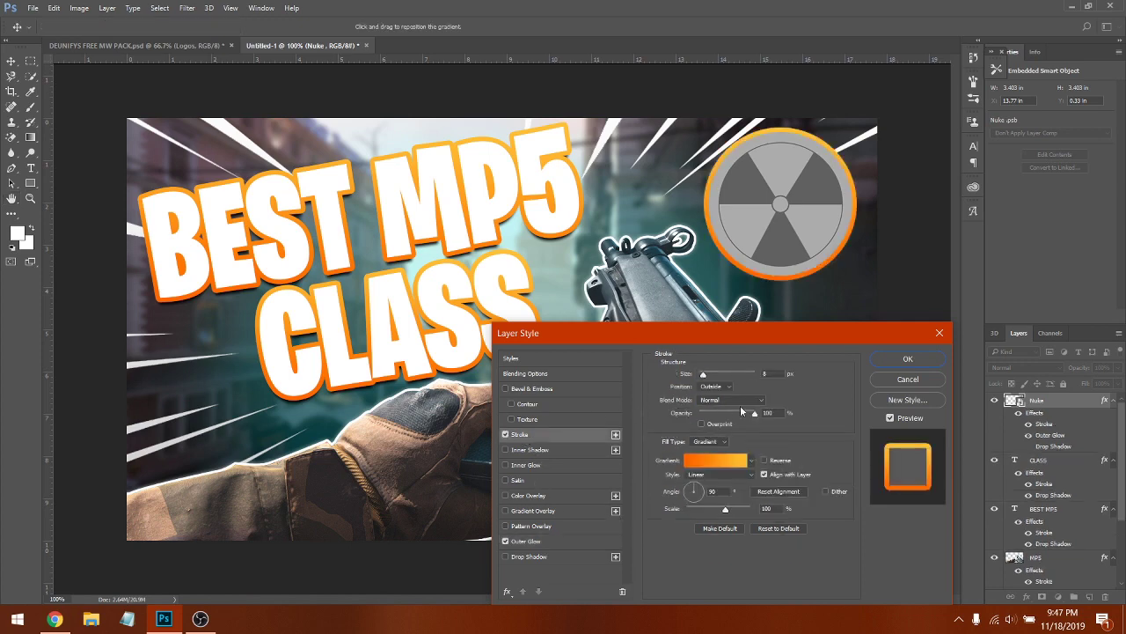
left_click(702, 443)
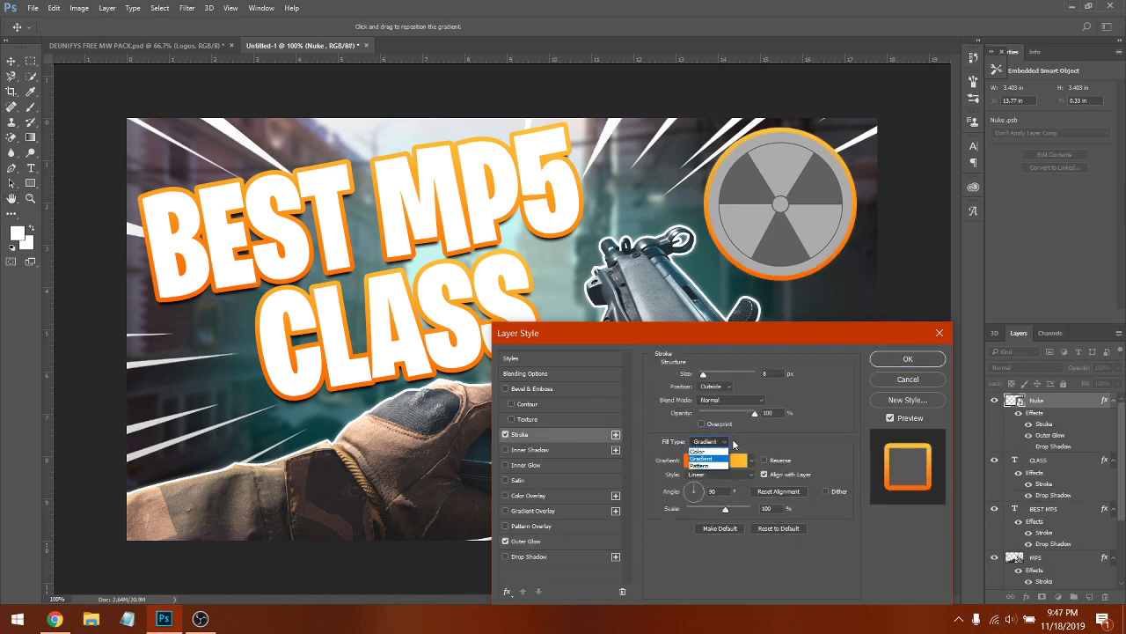
left_click(706, 443)
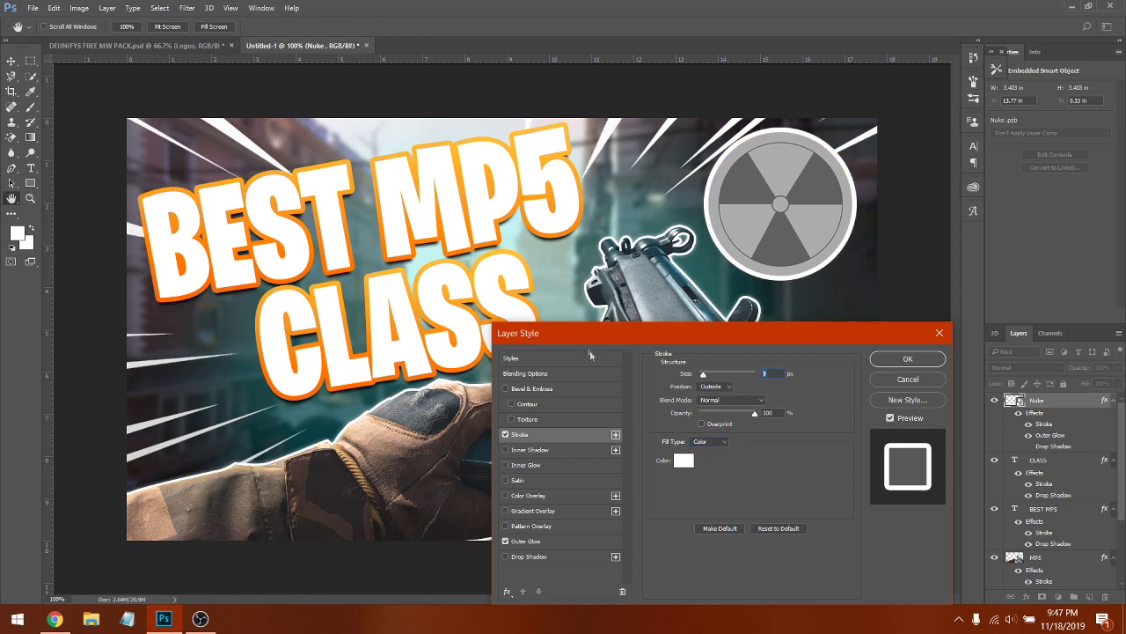
key("Down")
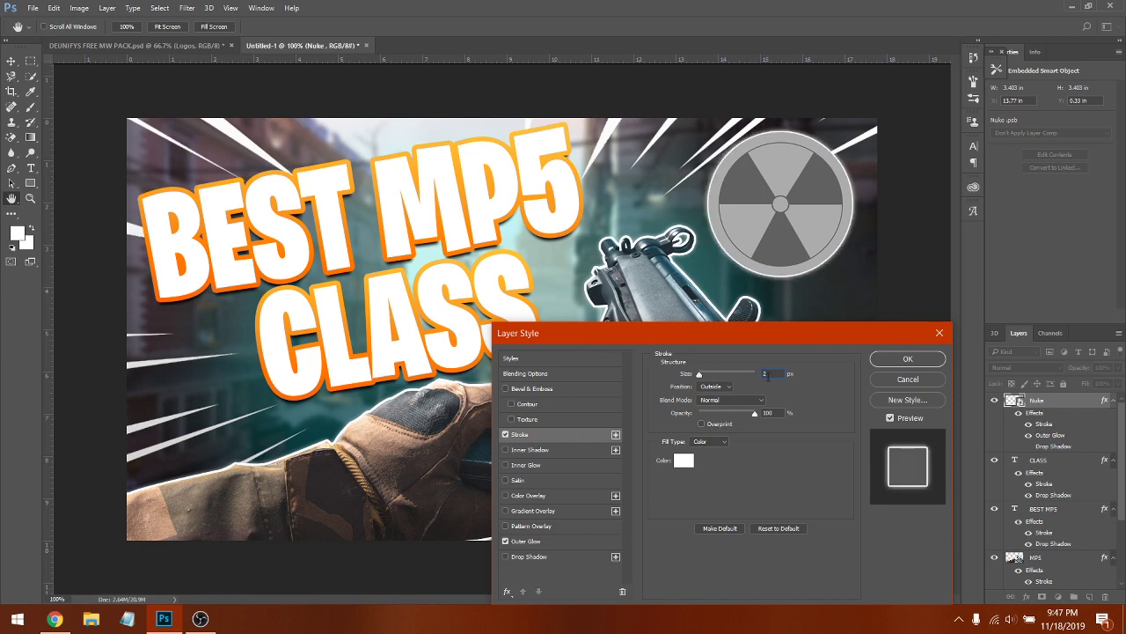
key("Up")
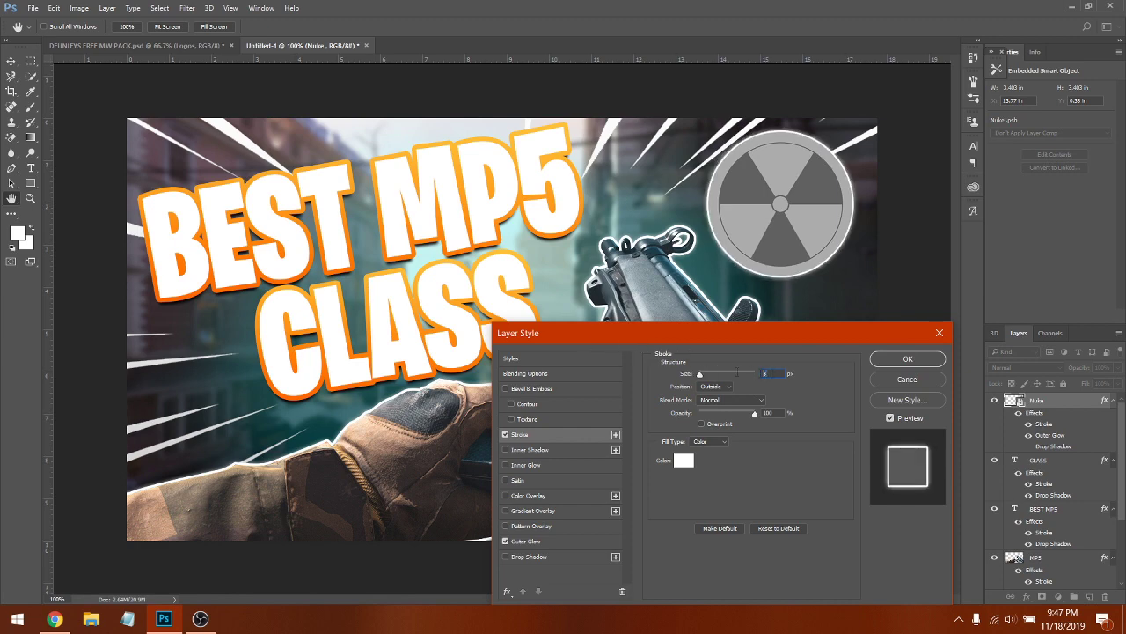
left_click_drag(781, 336, 798, 258)
key("Up")
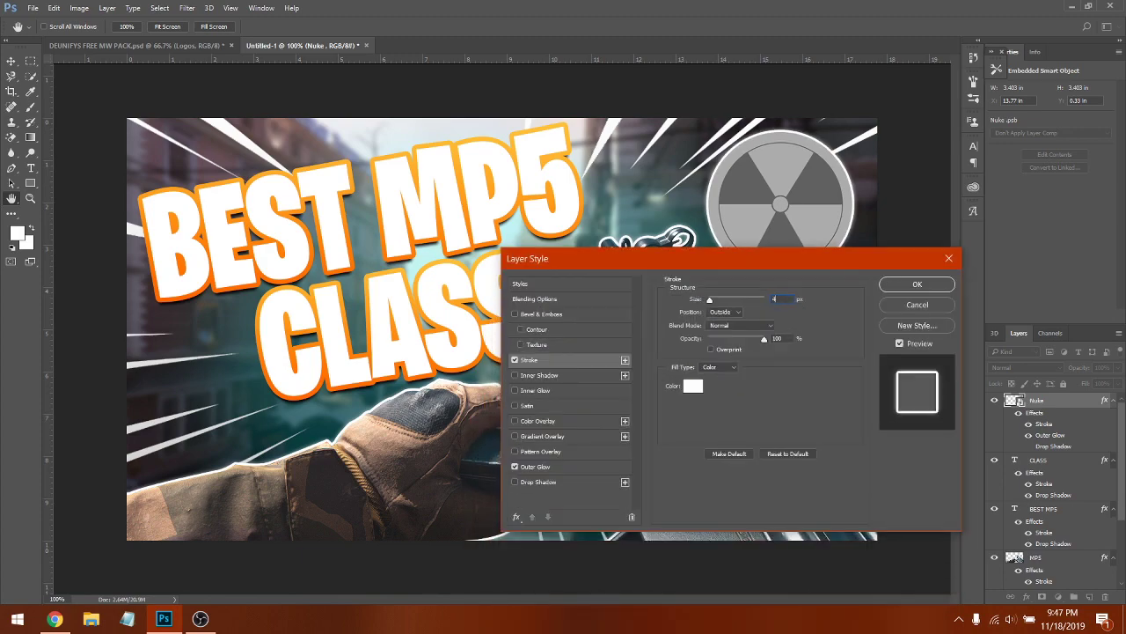
left_click(528, 440)
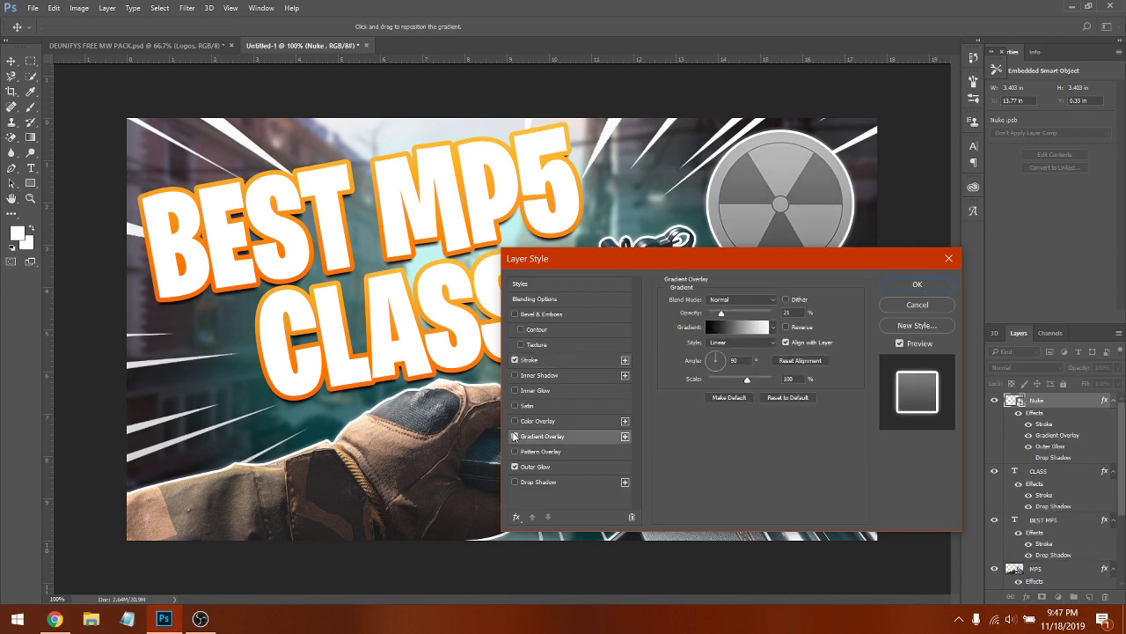
left_click(515, 438)
- Add a Brightness/Contrast smart filter to the Nuke icon at Brightness 21 and Contrast 100
left_click(900, 281)
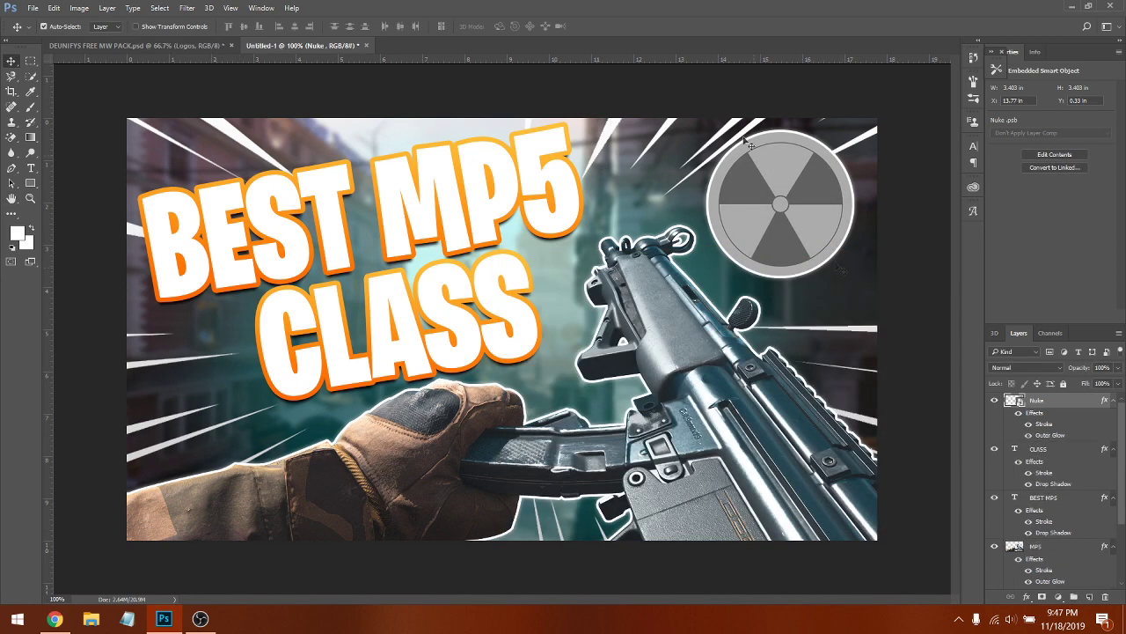
left_click(79, 7)
mouse_move(101, 41)
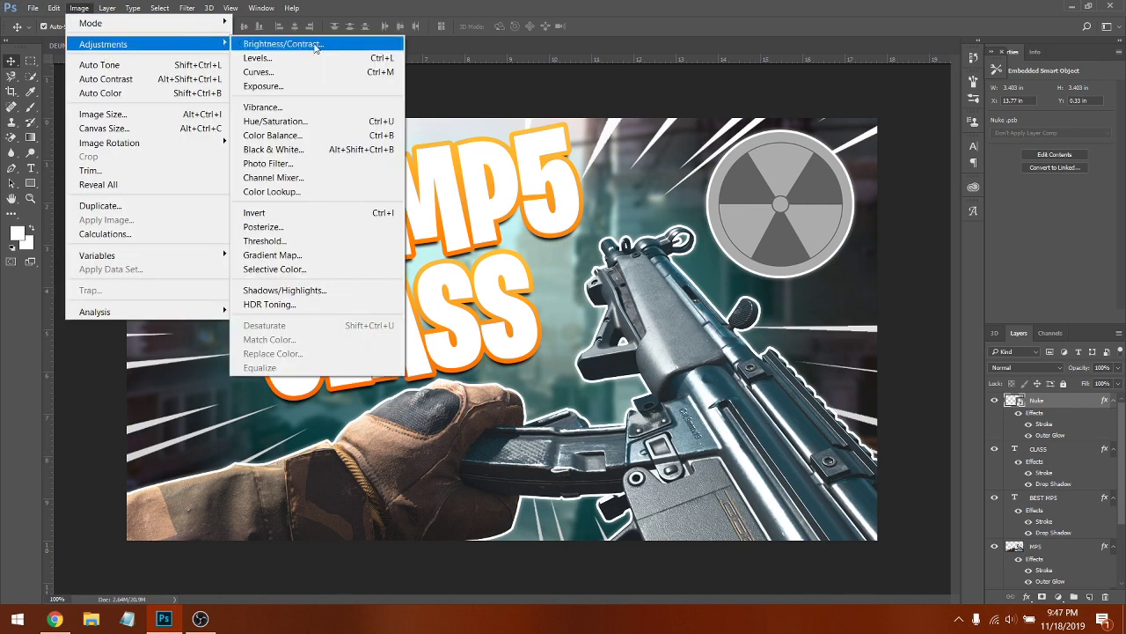
left_click(341, 41)
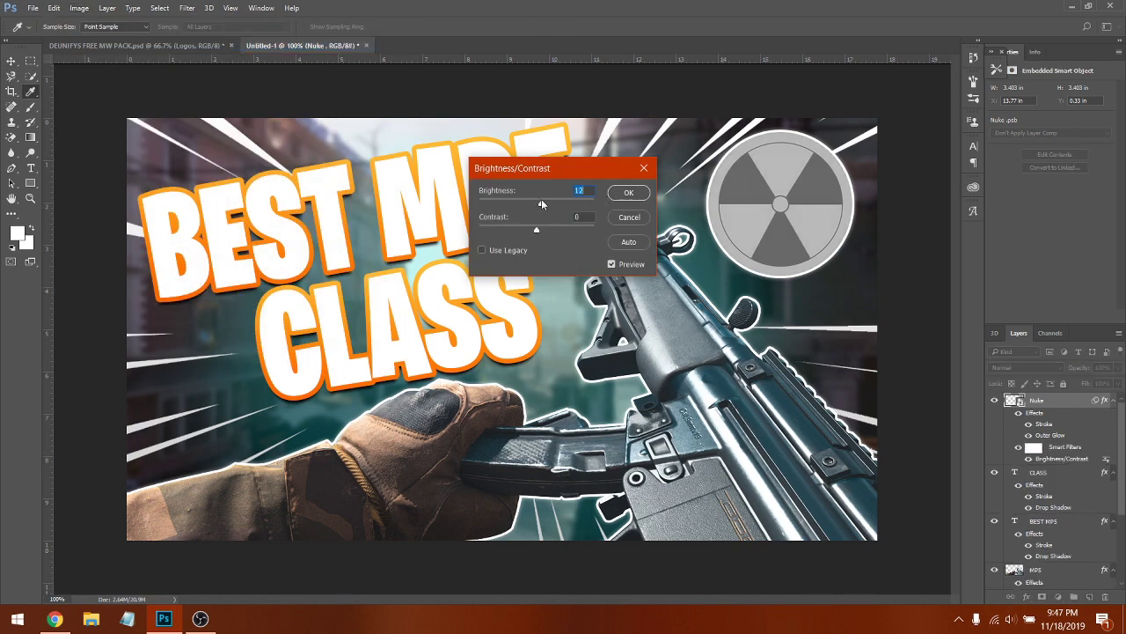
left_click_drag(542, 203, 545, 203)
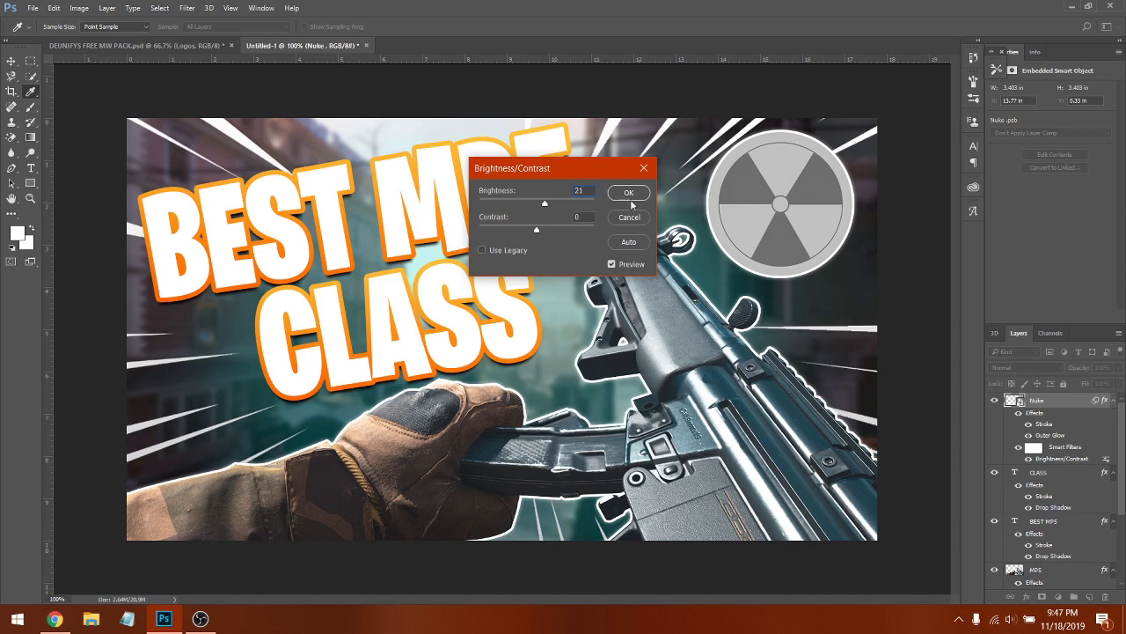
left_click_drag(537, 228, 564, 234)
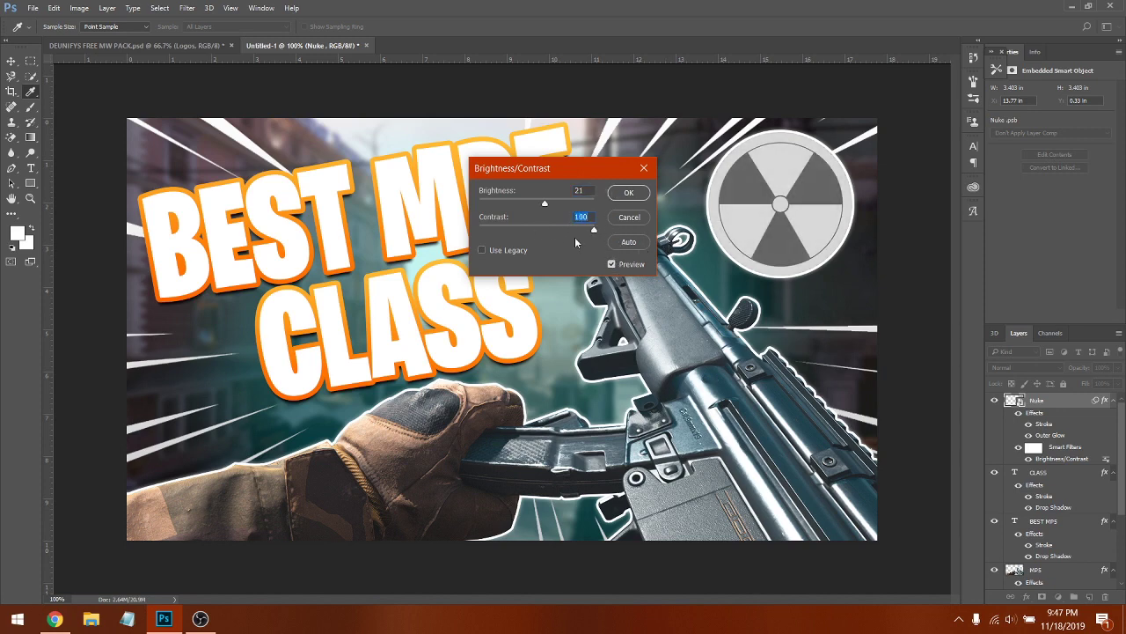
left_click(631, 192)
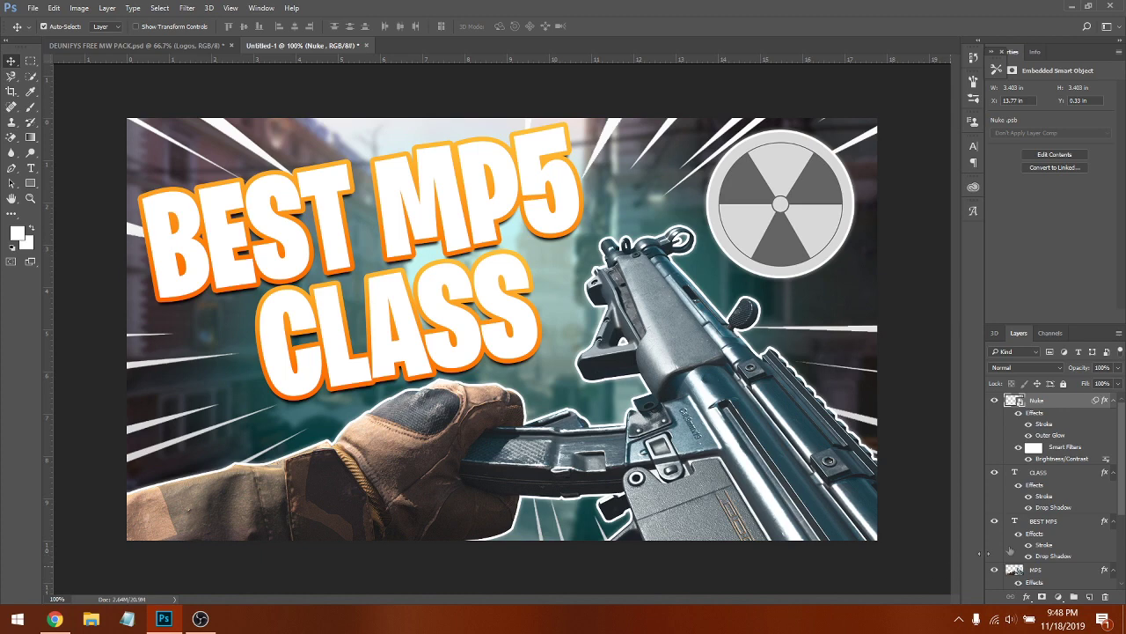
left_click(147, 46)
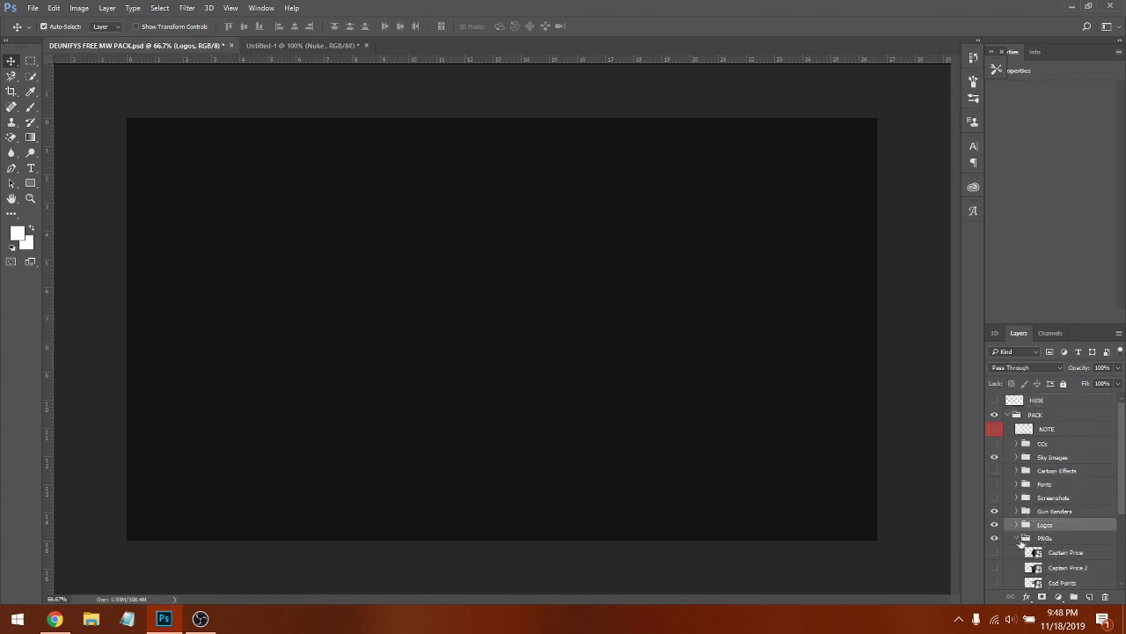
- Open the MW pack's CCs > 1 folder and drag the Curves 1 grade into the thumbnail
left_click(1017, 539)
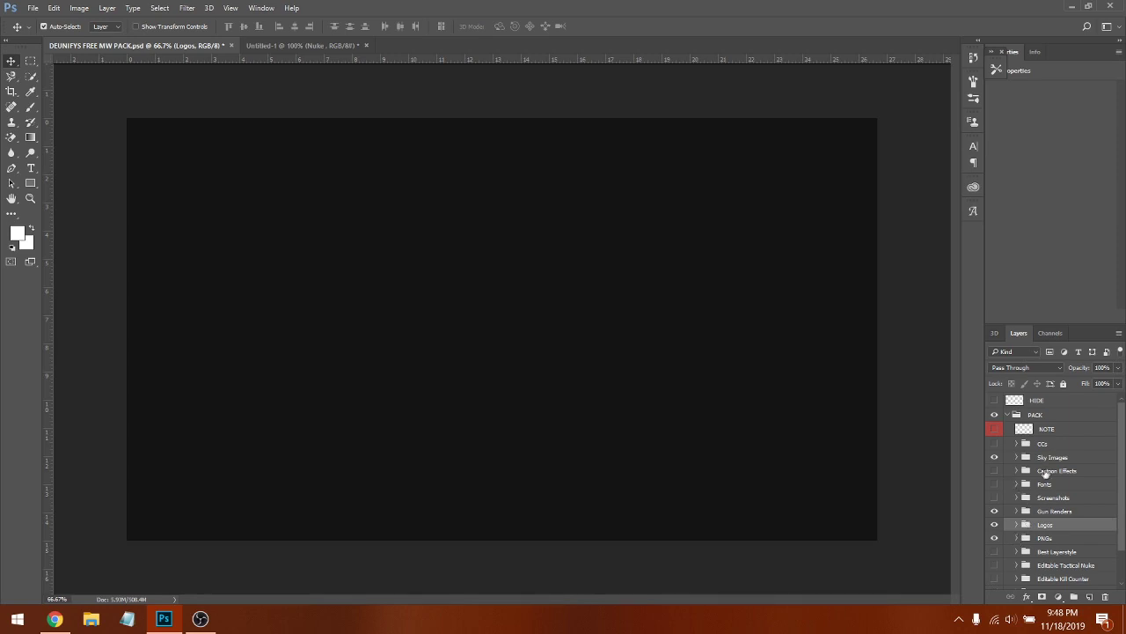
scroll(1045, 474, "down", 1)
scroll(1043, 467, "up", 1)
left_click(1017, 443)
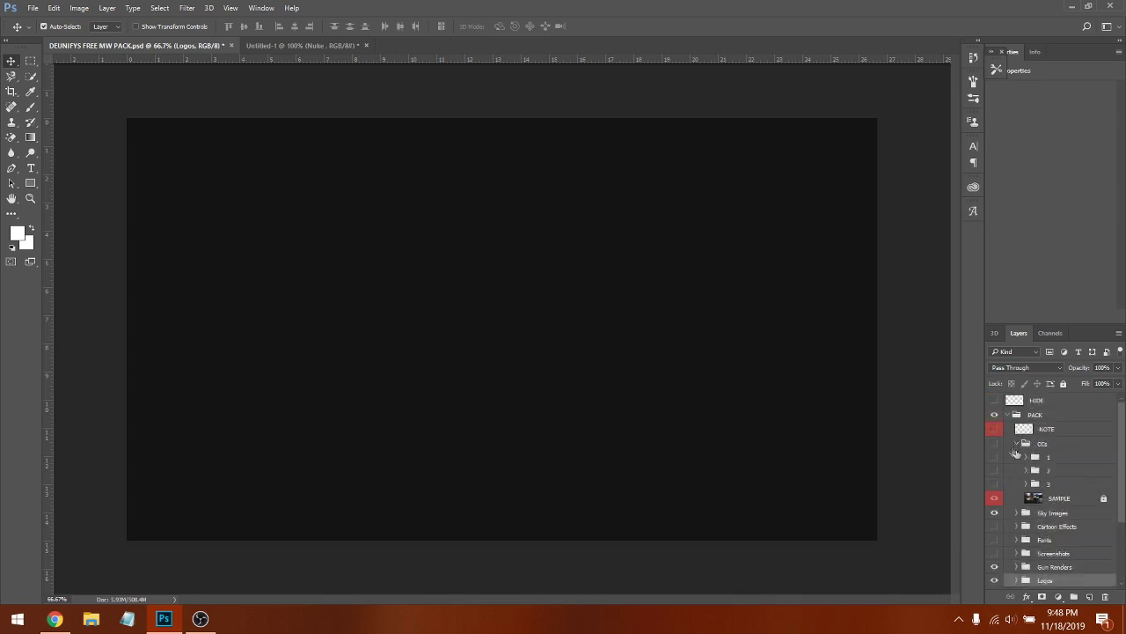
left_click(1026, 457)
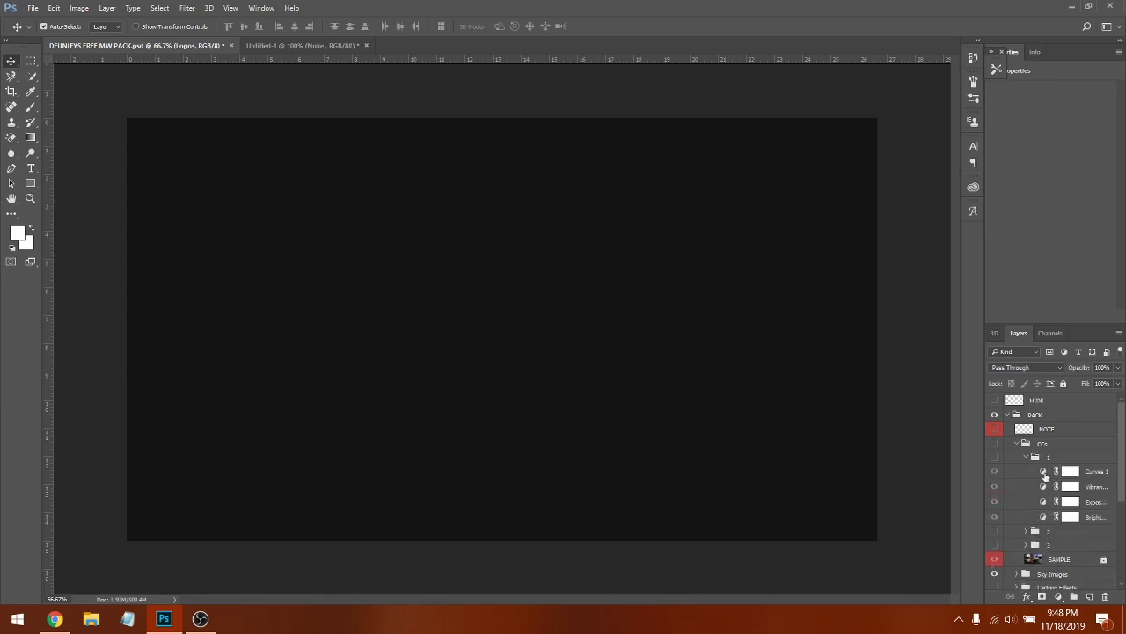
left_click(995, 472)
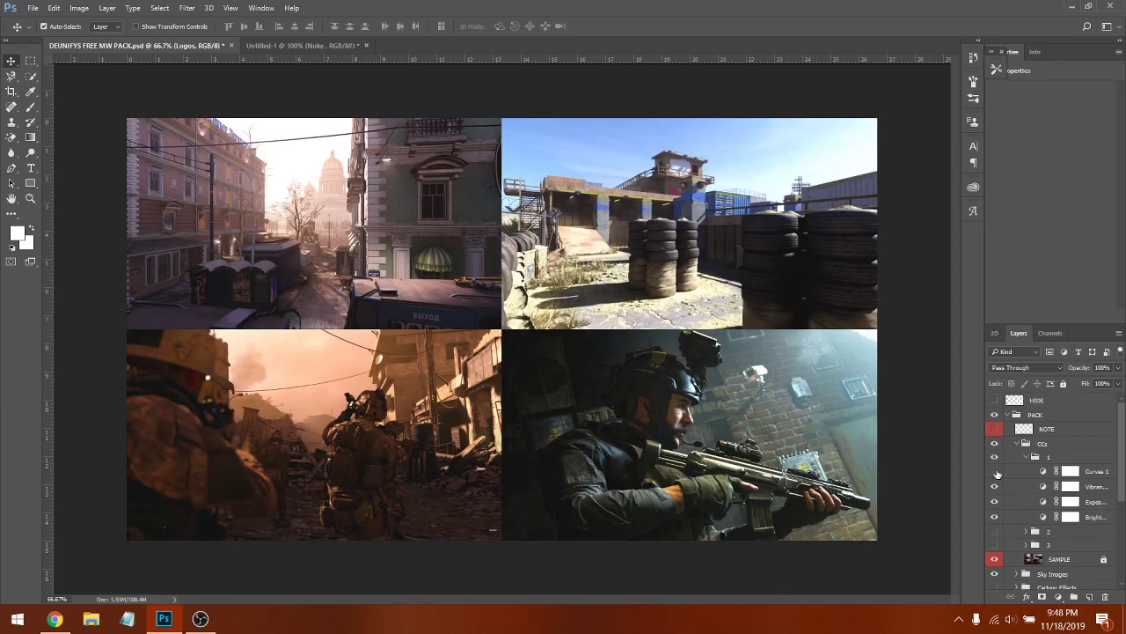
left_click(996, 472)
left_click(995, 471)
left_click_drag(1014, 471, 478, 276)
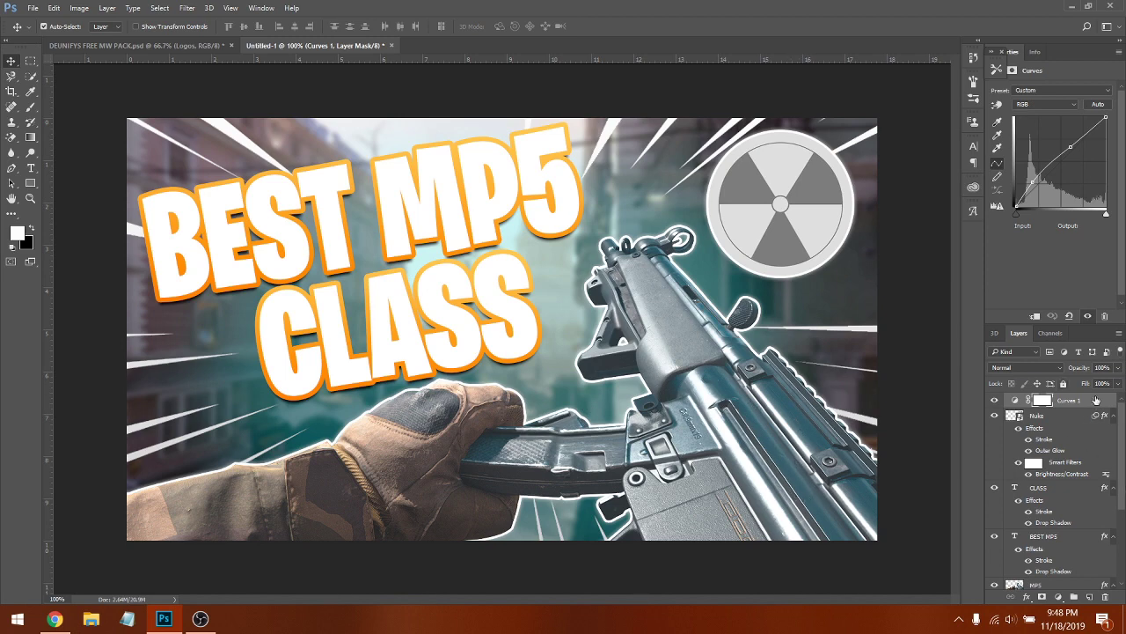
- Select all thumbnail layers down to St. Petrograd and convert them into one smart object
scroll(1052, 510, "down", 3)
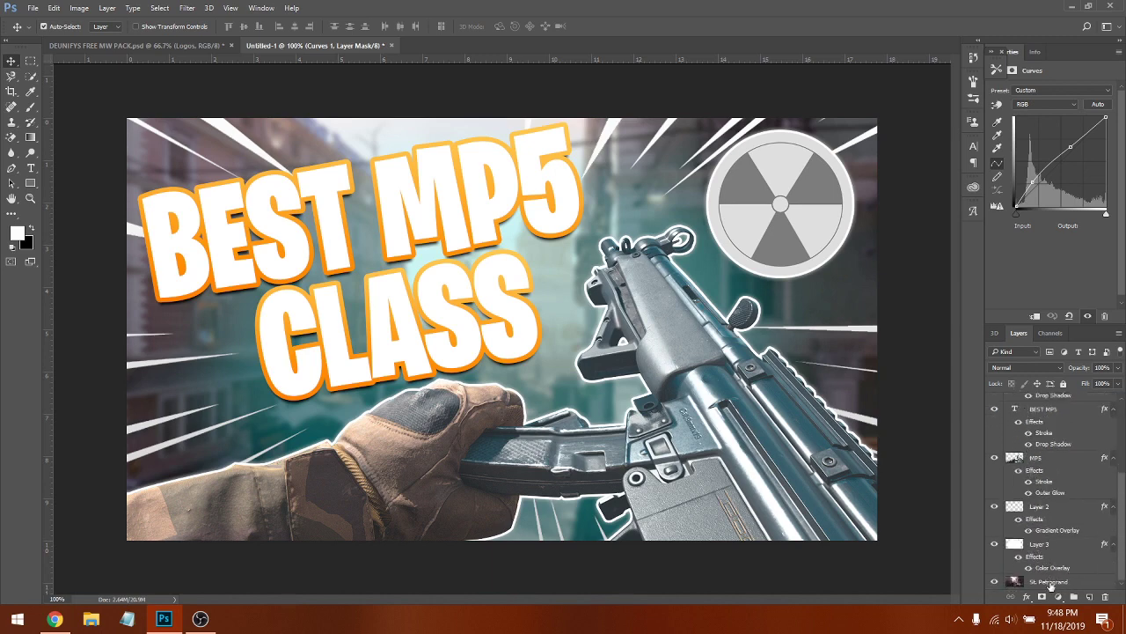
left_click(1048, 583)
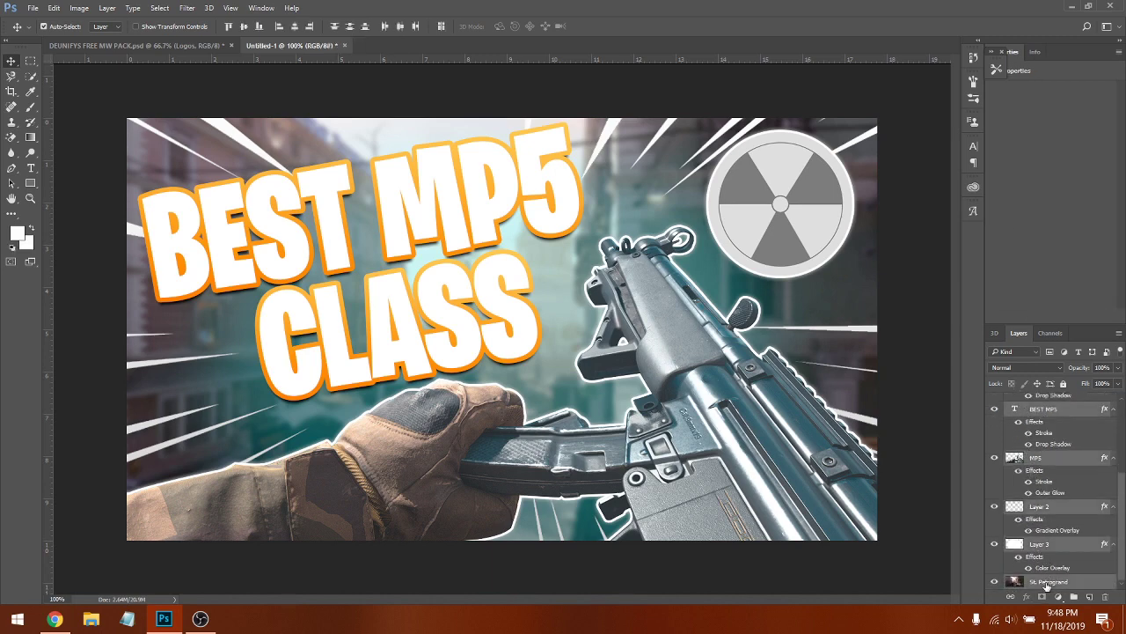
right_click(1091, 585)
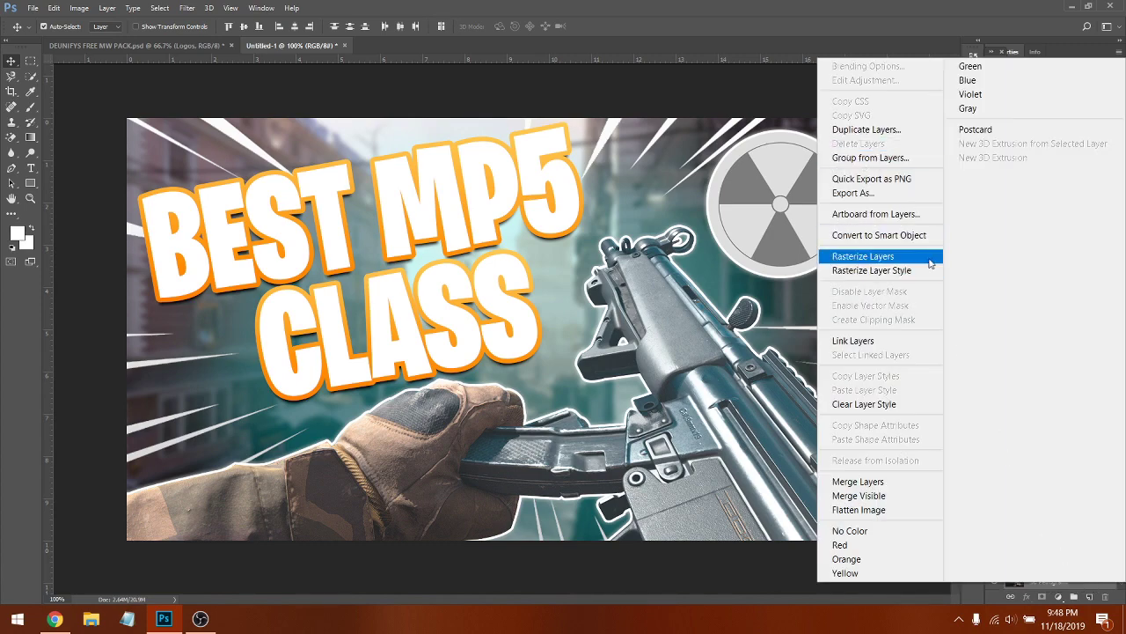
left_click(886, 238)
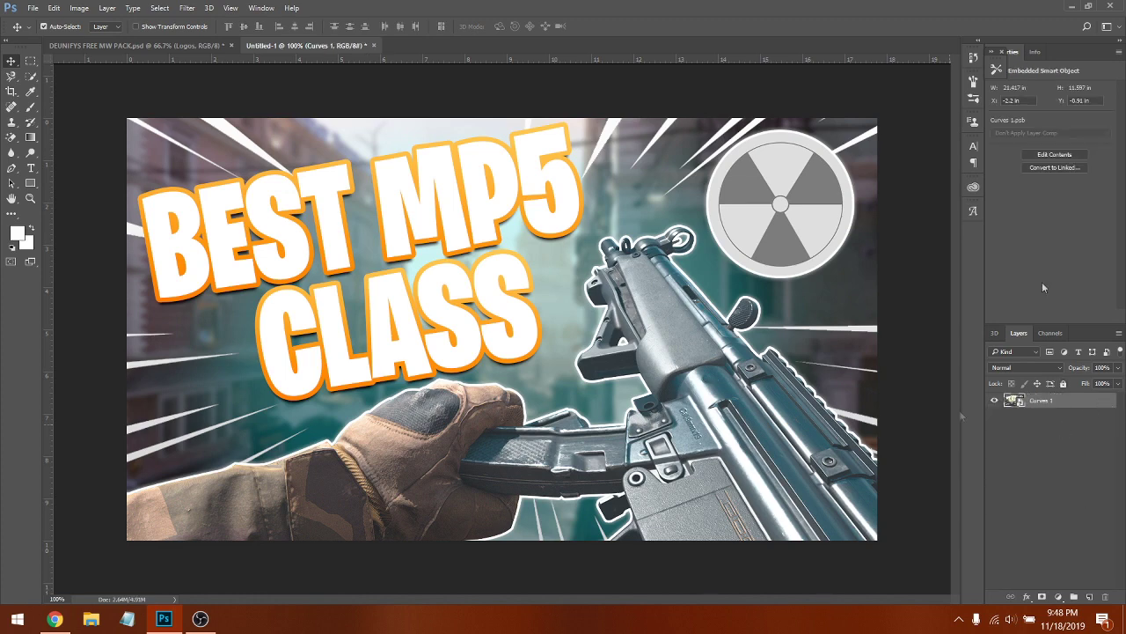
- Apply a Sharpen smart filter to the combined Curves 1 smart object
left_click(187, 8)
mouse_move(299, 255)
left_click(398, 269)
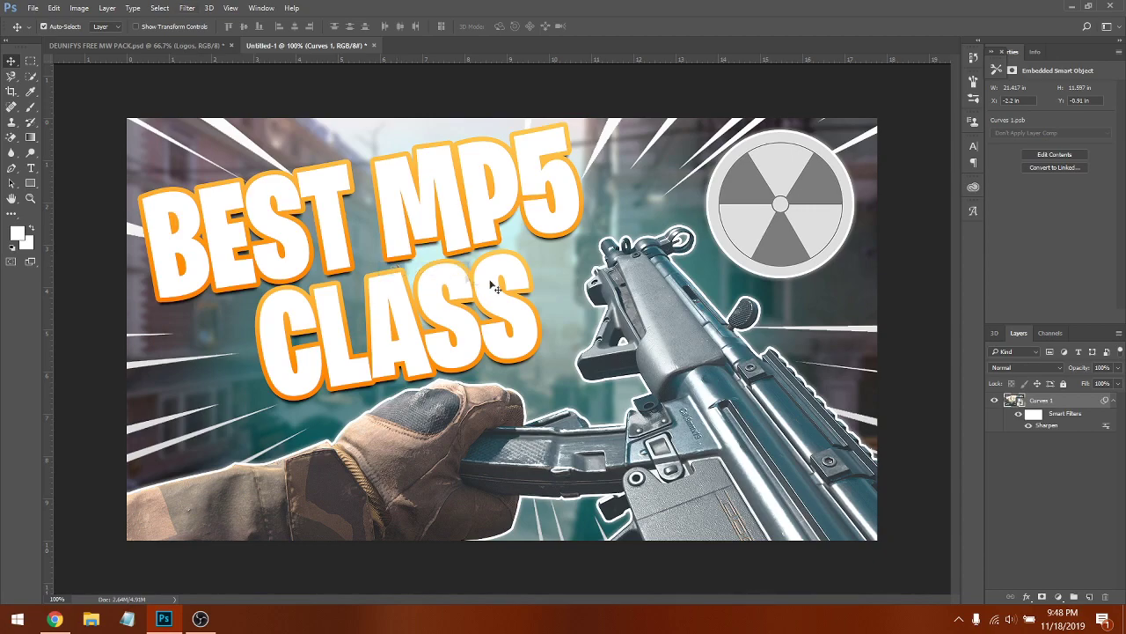
scroll(535, 319, "up", 5)
scroll(602, 293, "up", 2)
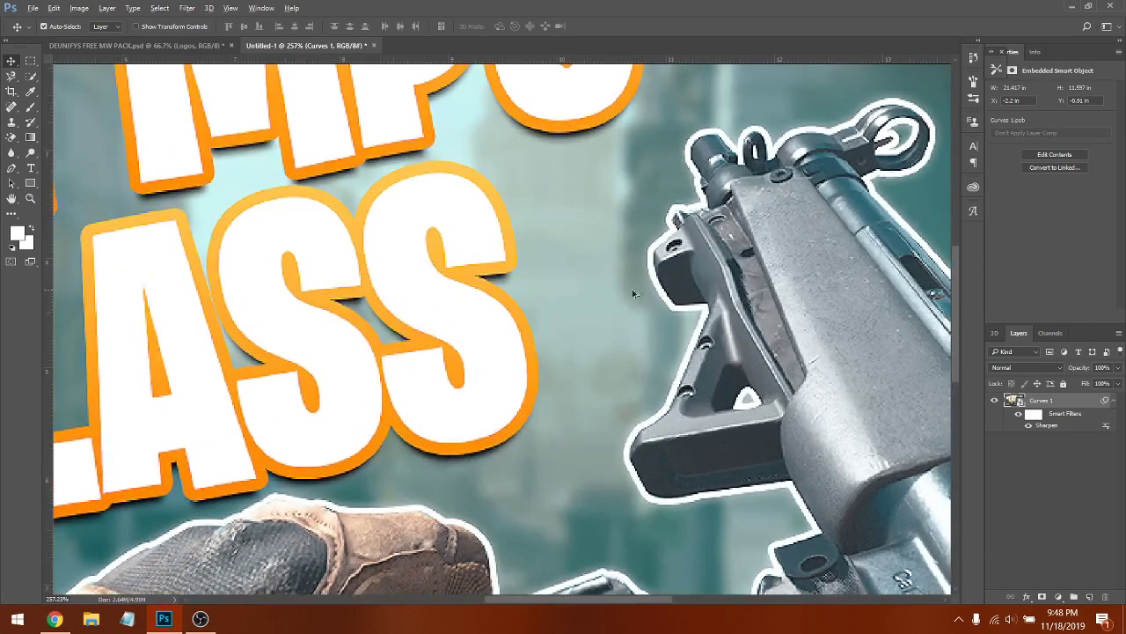
scroll(633, 293, "down", 5)
scroll(432, 211, "up", 2)
scroll(572, 207, "down", 2)
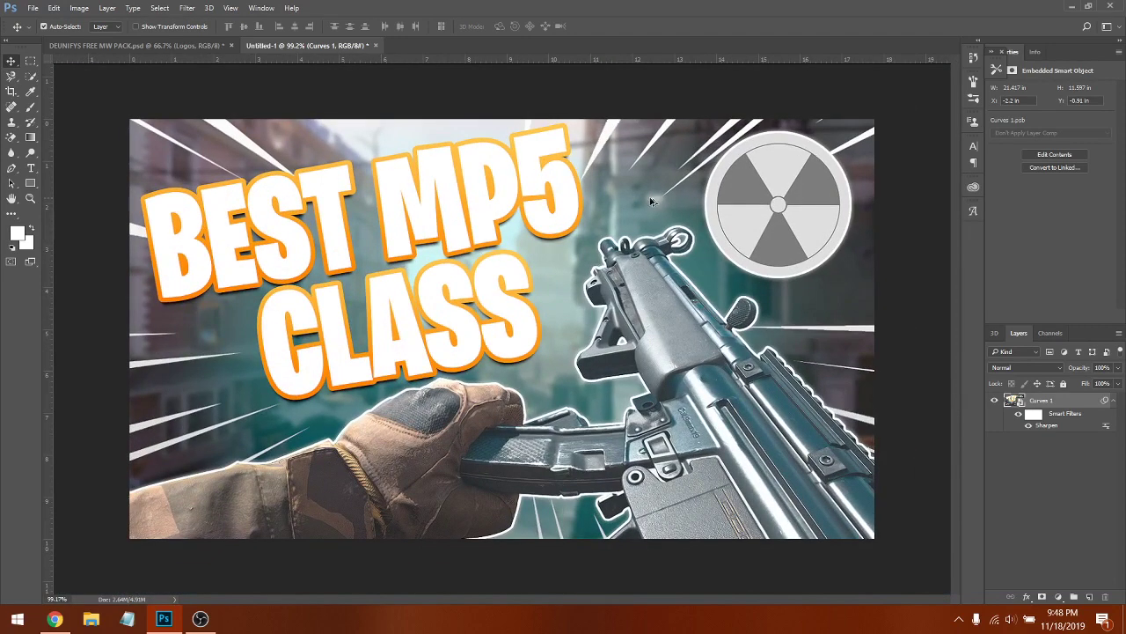
scroll(647, 203, "up", 1)
scroll(640, 202, "down", 1)
scroll(640, 202, "up", 1)
scroll(619, 200, "down", 1)
- Add a Brightness/Contrast smart filter to the whole thumbnail at Brightness 21 and Contrast 51
left_click(79, 8)
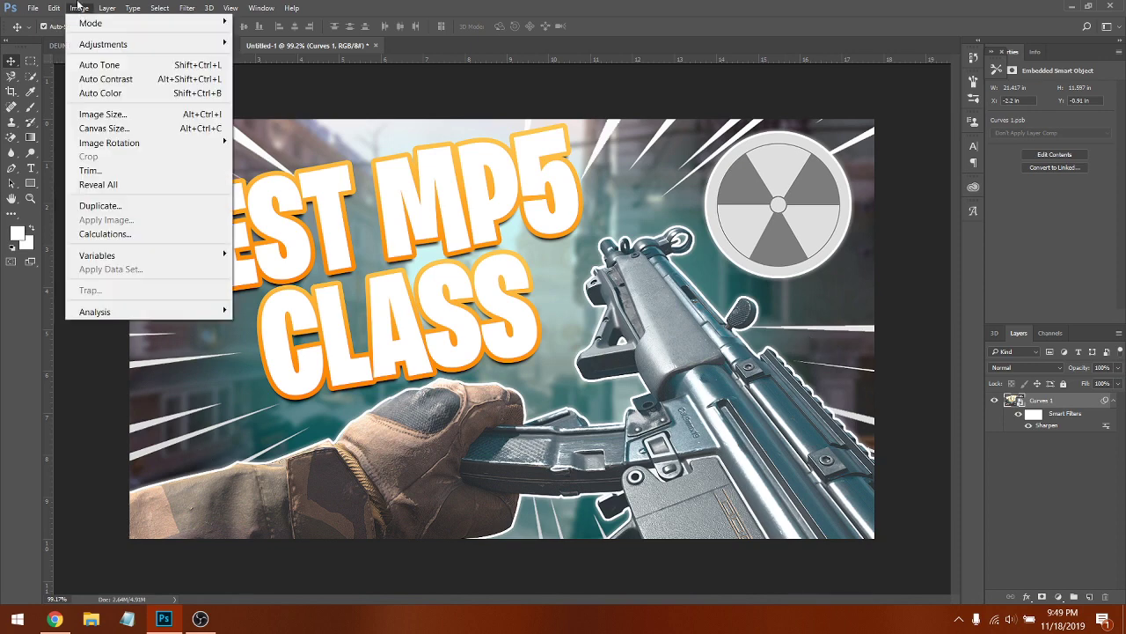
mouse_move(104, 44)
left_click(281, 44)
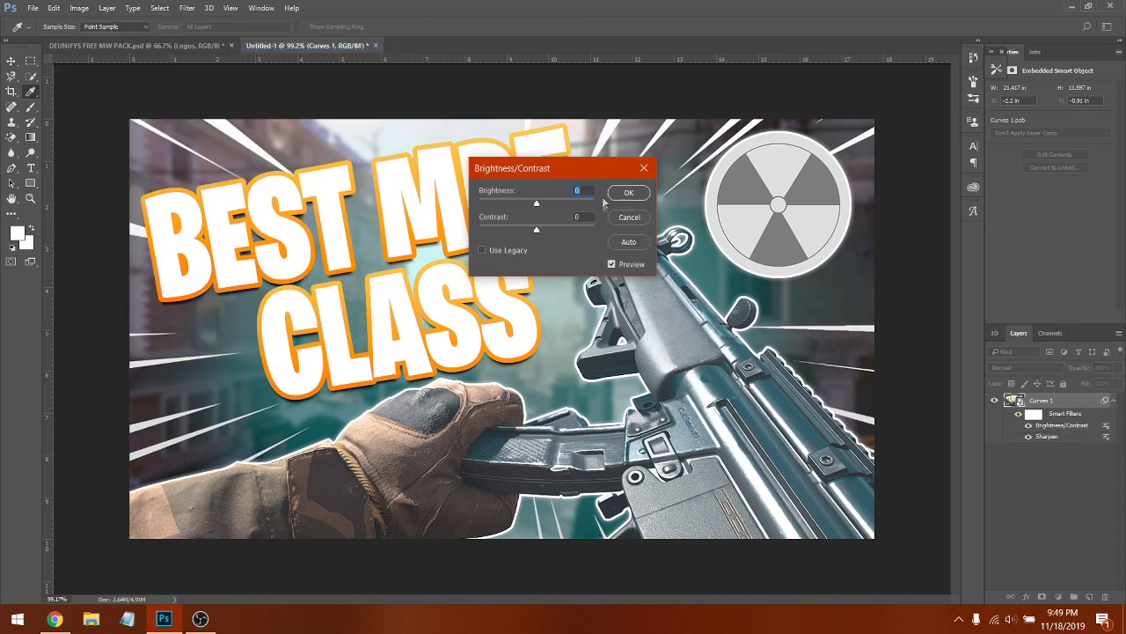
left_click_drag(528, 202, 544, 203)
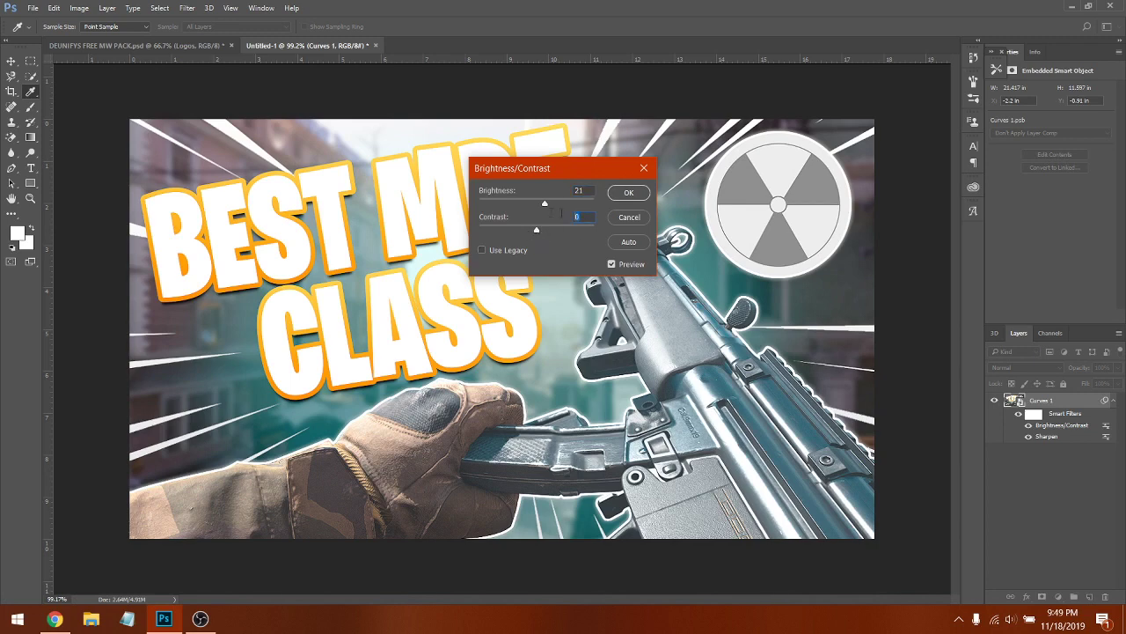
type("41")
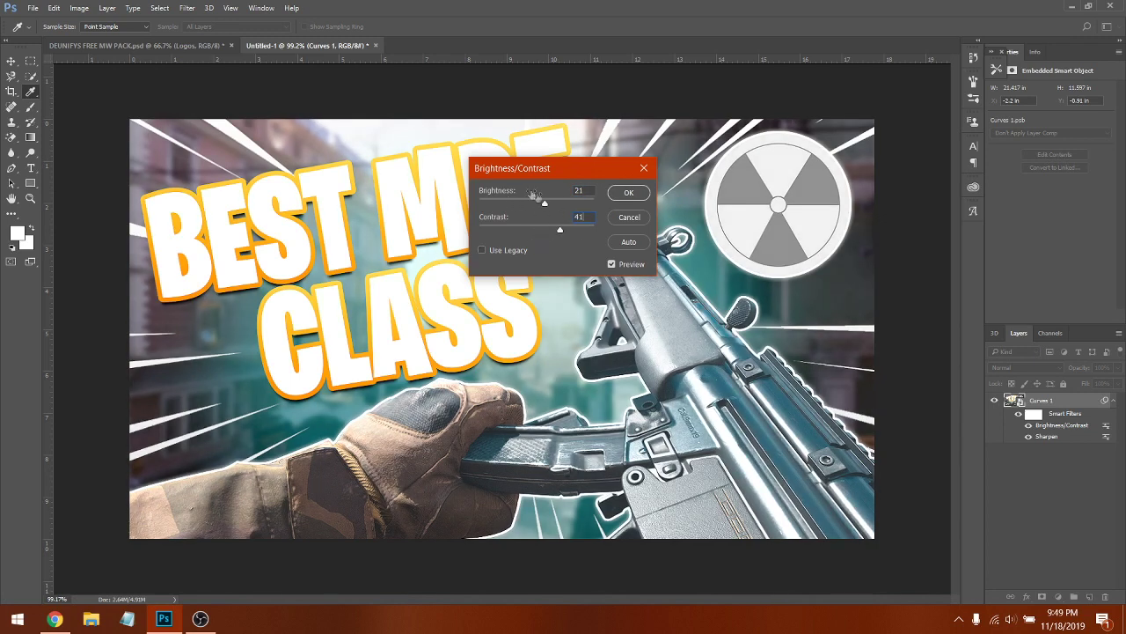
left_click_drag(563, 237, 527, 210)
type("10")
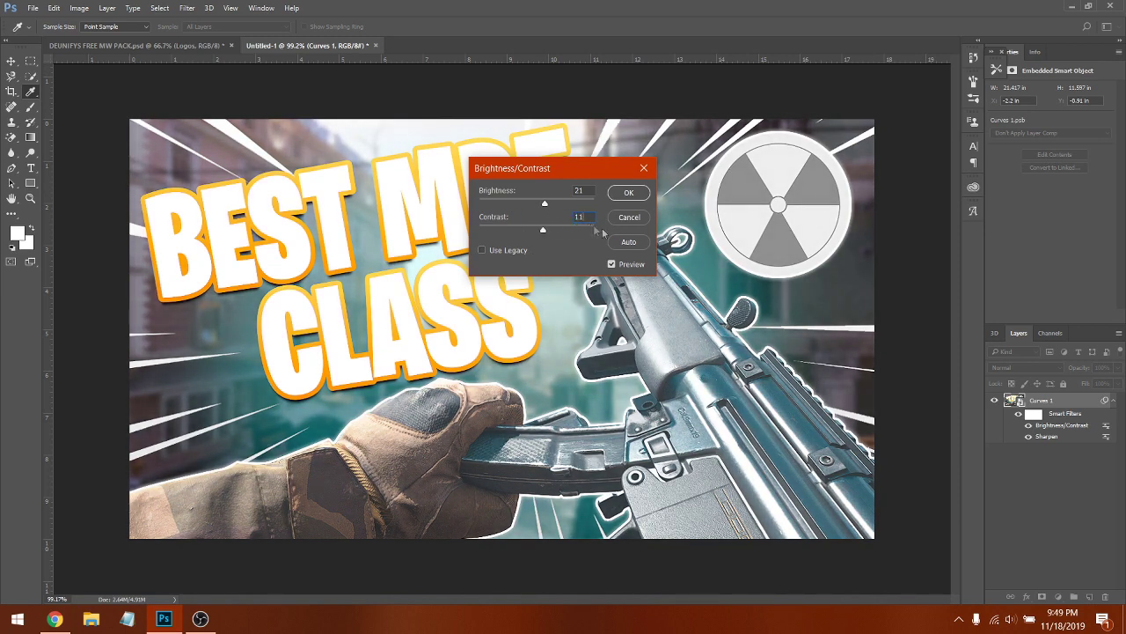
left_click(579, 216)
left_click_drag(536, 230, 642, 234)
type("12")
left_click_drag(589, 221, 544, 218)
type("5")
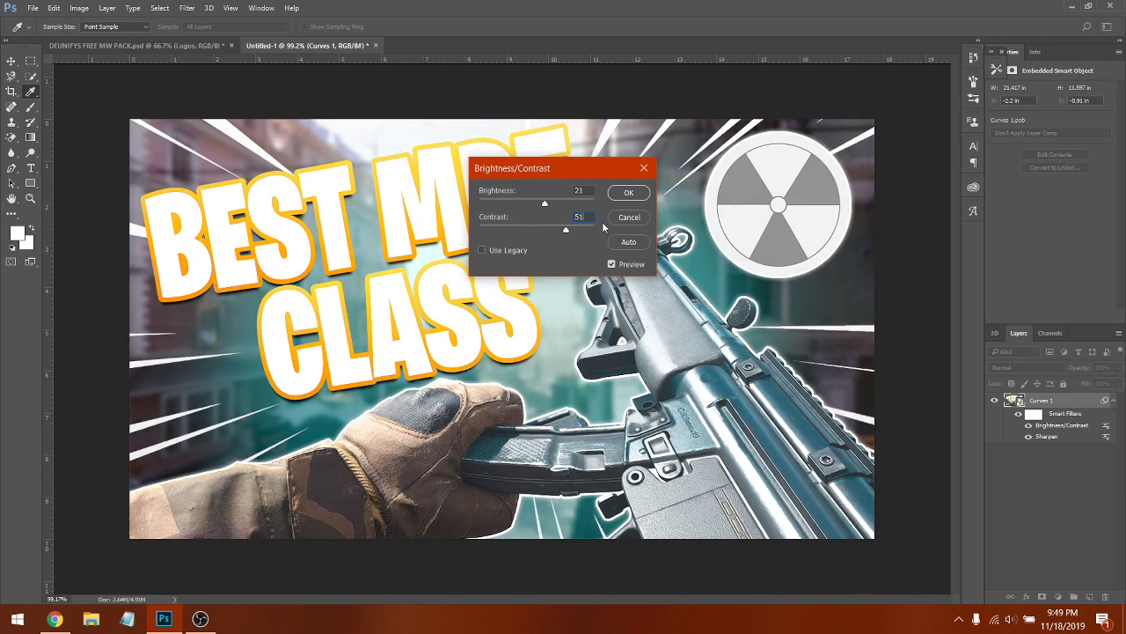
left_click(641, 194)
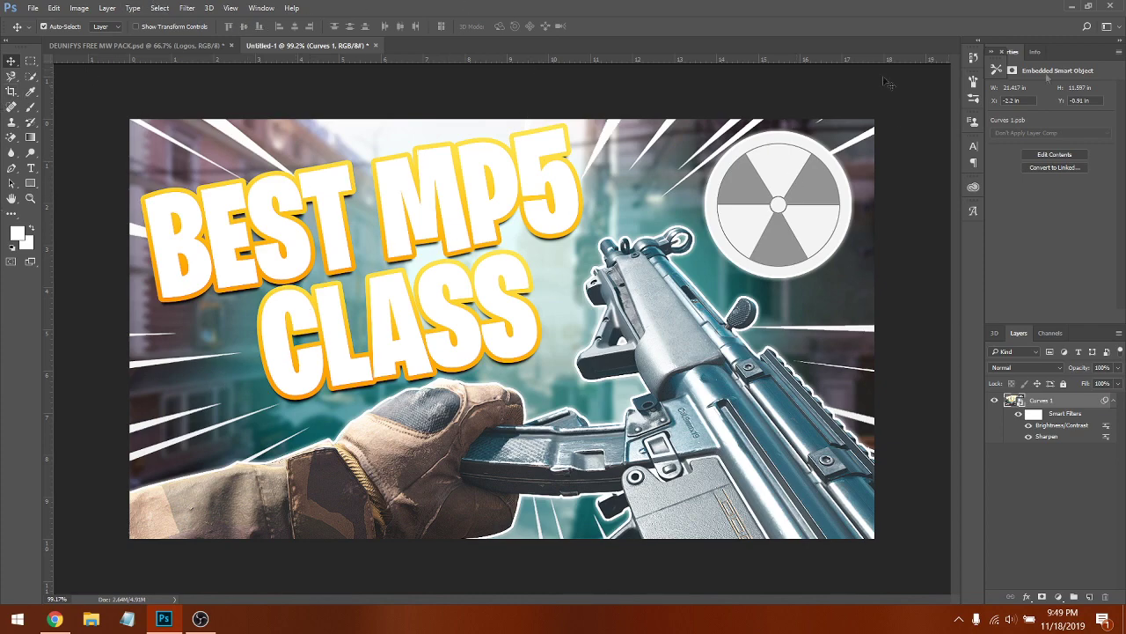
left_click(79, 7)
mouse_move(127, 44)
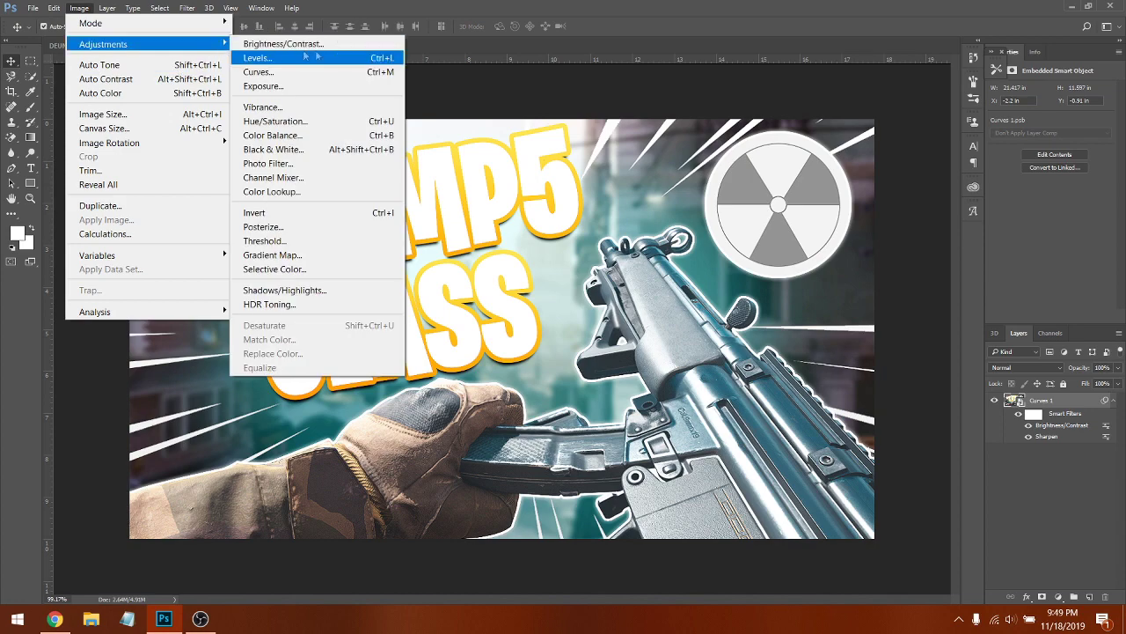
left_click(309, 122)
left_click_drag(537, 220, 565, 219)
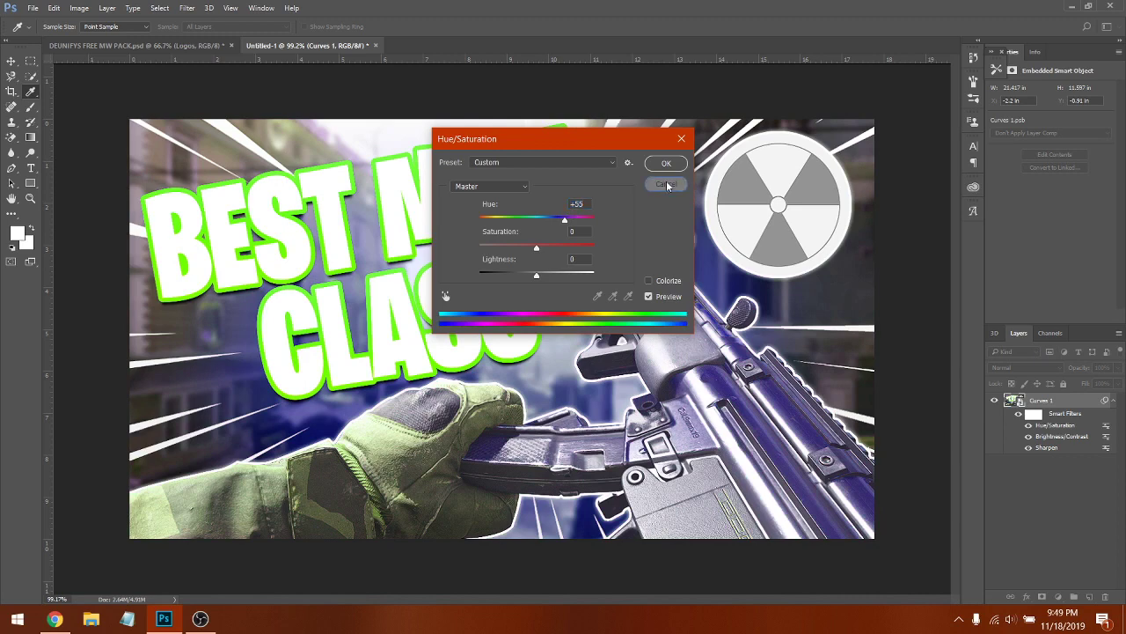
left_click(658, 184)
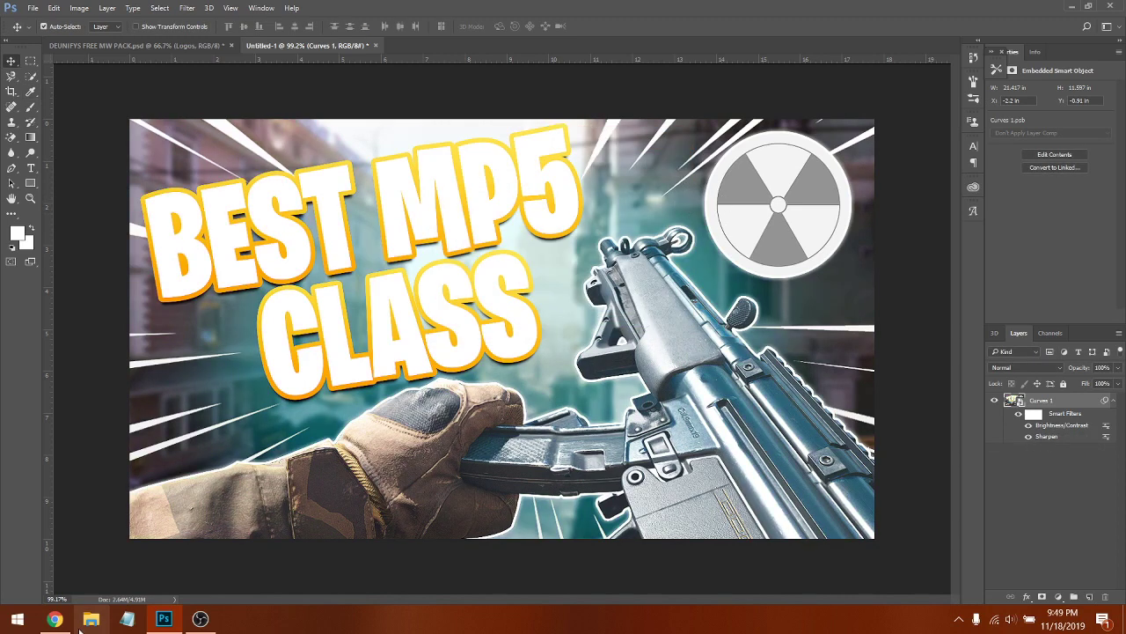